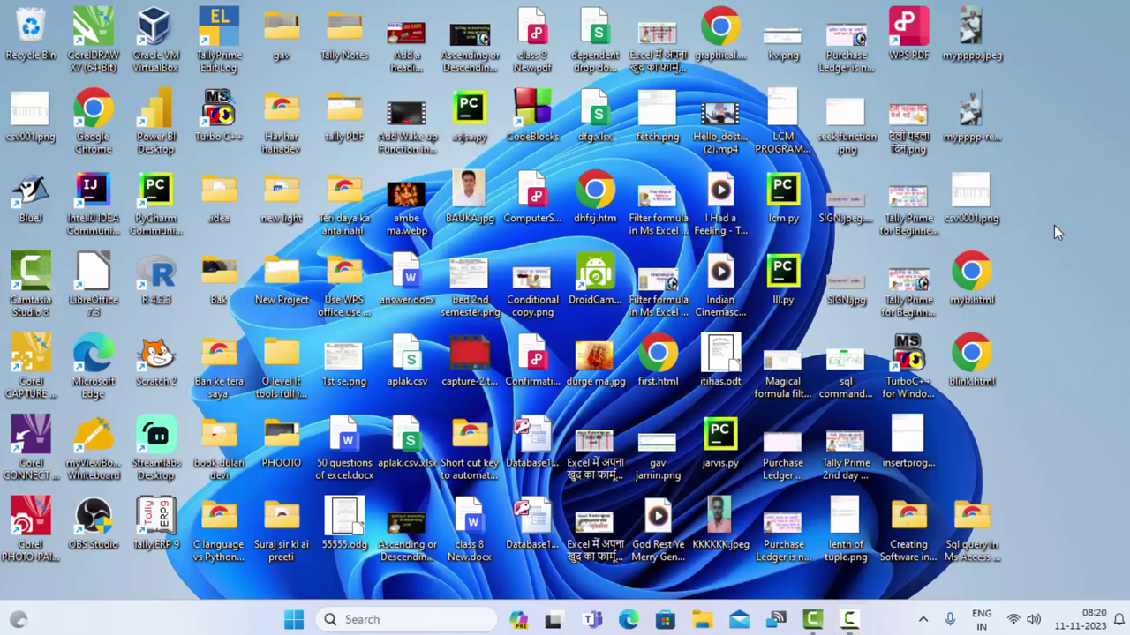
# - Refresh the desktop, then launch Google Chrome with a new tab
pyautogui.rightClick(998, 352)
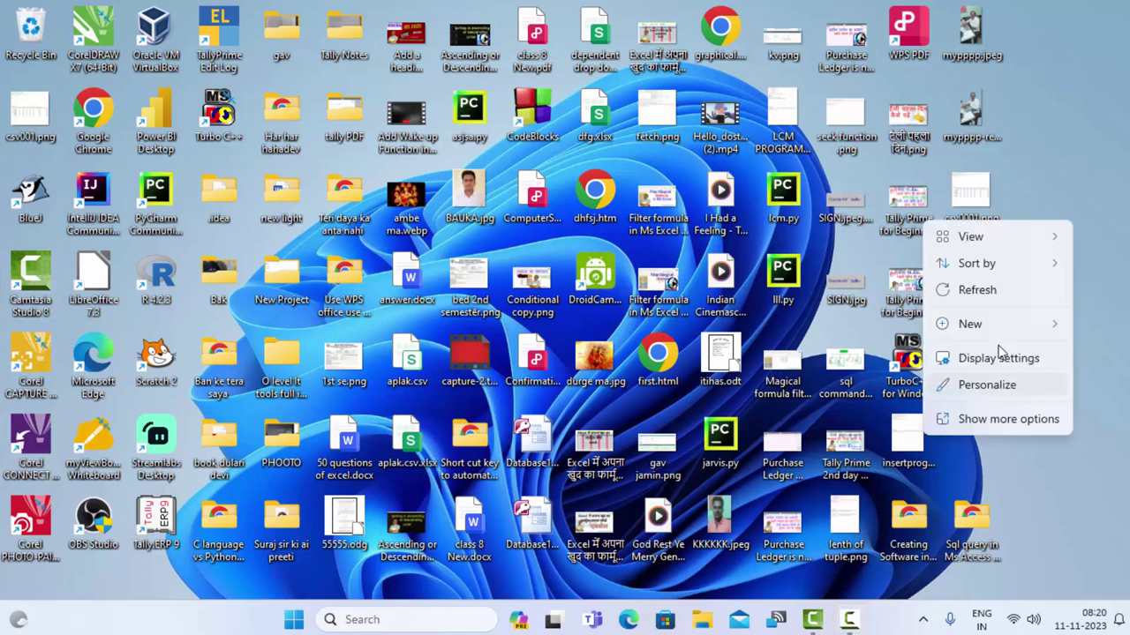
pyautogui.click(1003, 291)
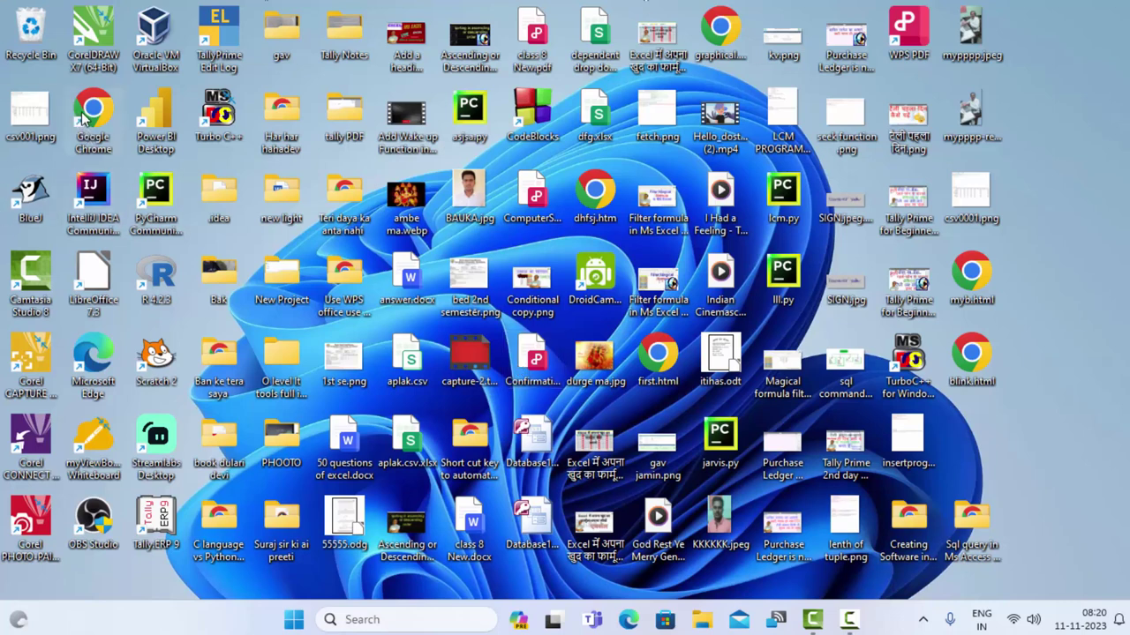
pyautogui.doubleClick(84, 119)
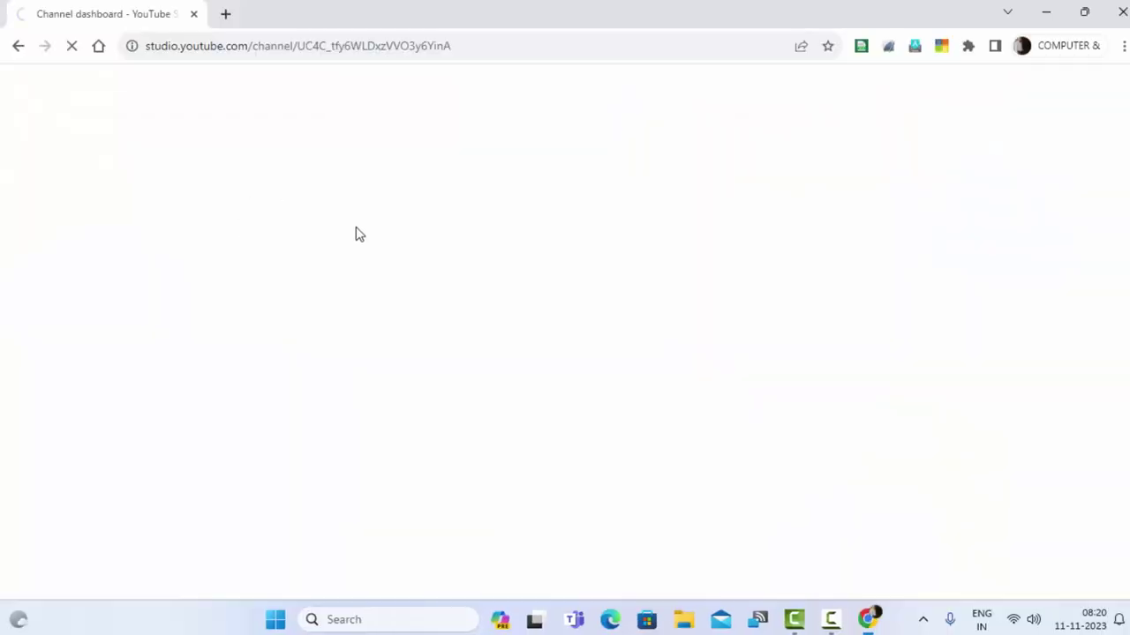
pyautogui.click(225, 13)
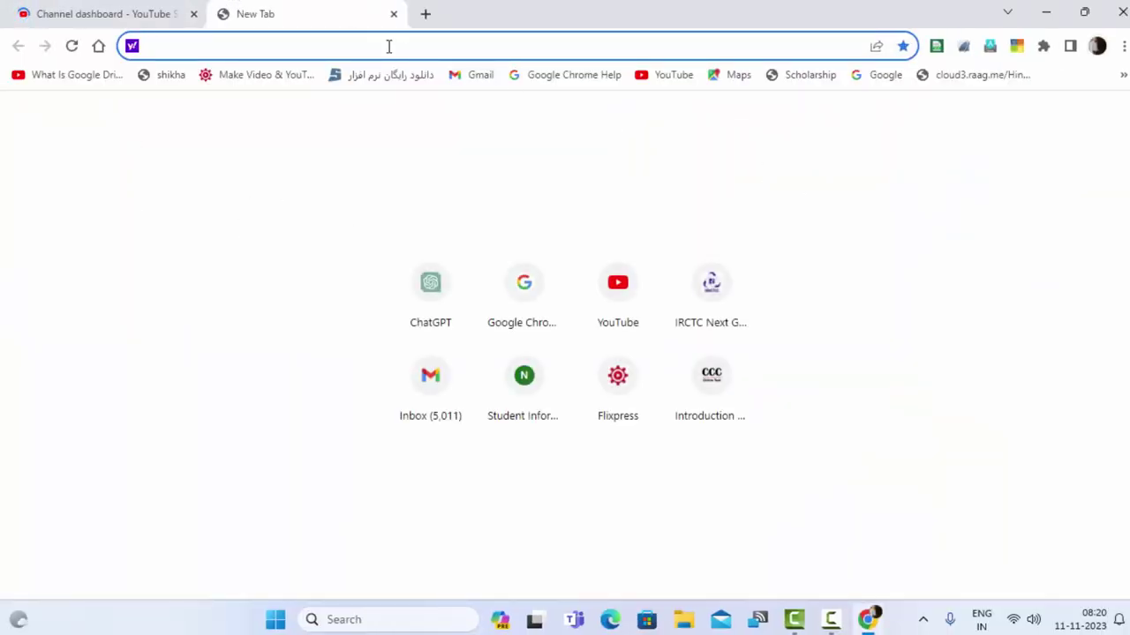
# - Go to google.co.in and open Google Sheets from the Google apps grid
pyautogui.write('google')
pyautogui.press('Return')
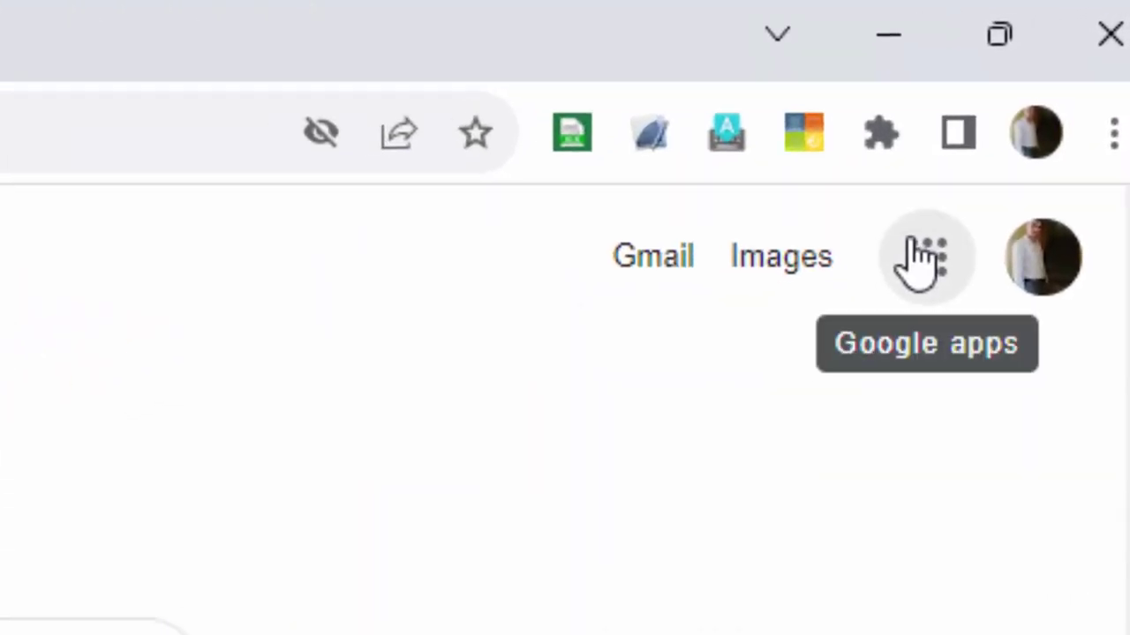
pyautogui.click(916, 256)
pyautogui.scroll(-2, 956, 449)
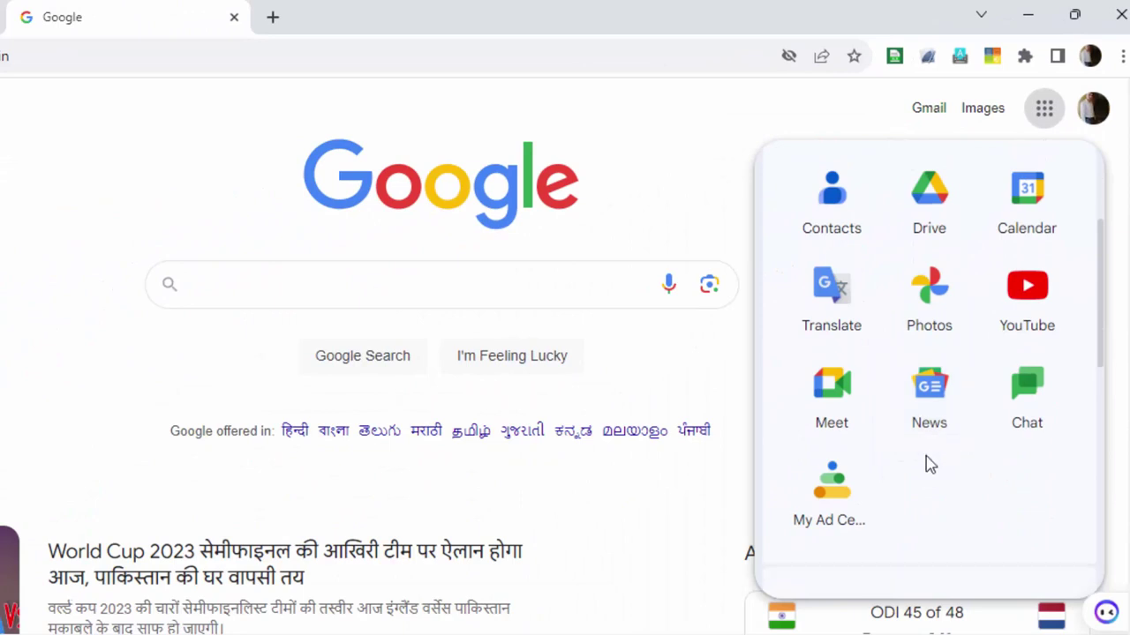
pyautogui.scroll(-3, 929, 465)
pyautogui.scroll(-2, 924, 467)
pyautogui.scroll(-2, 915, 474)
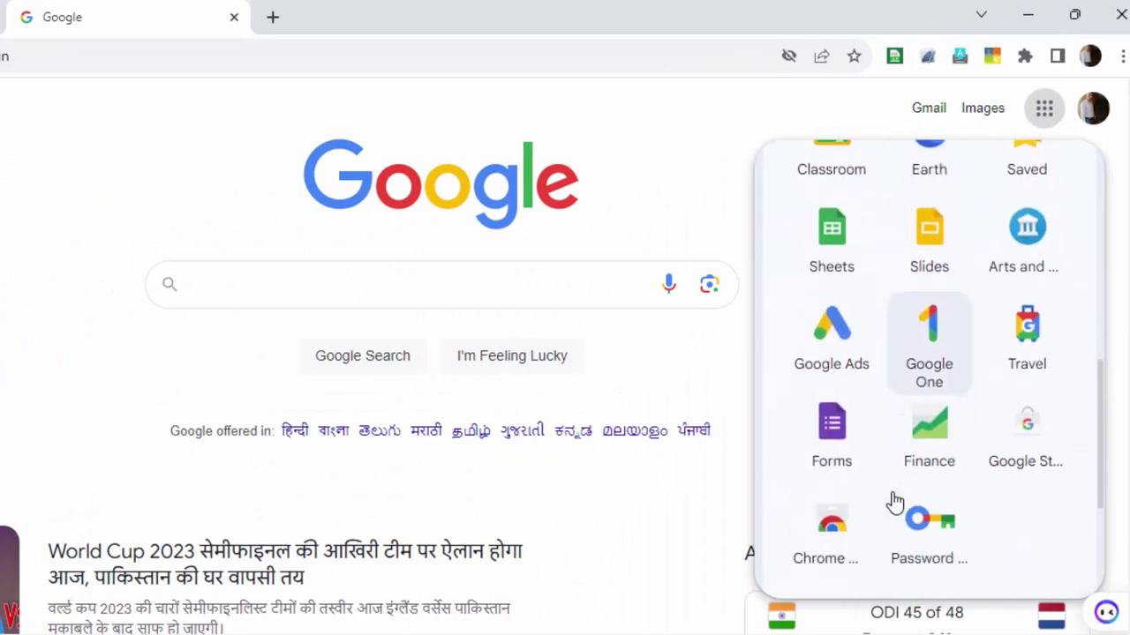
pyautogui.click(822, 235)
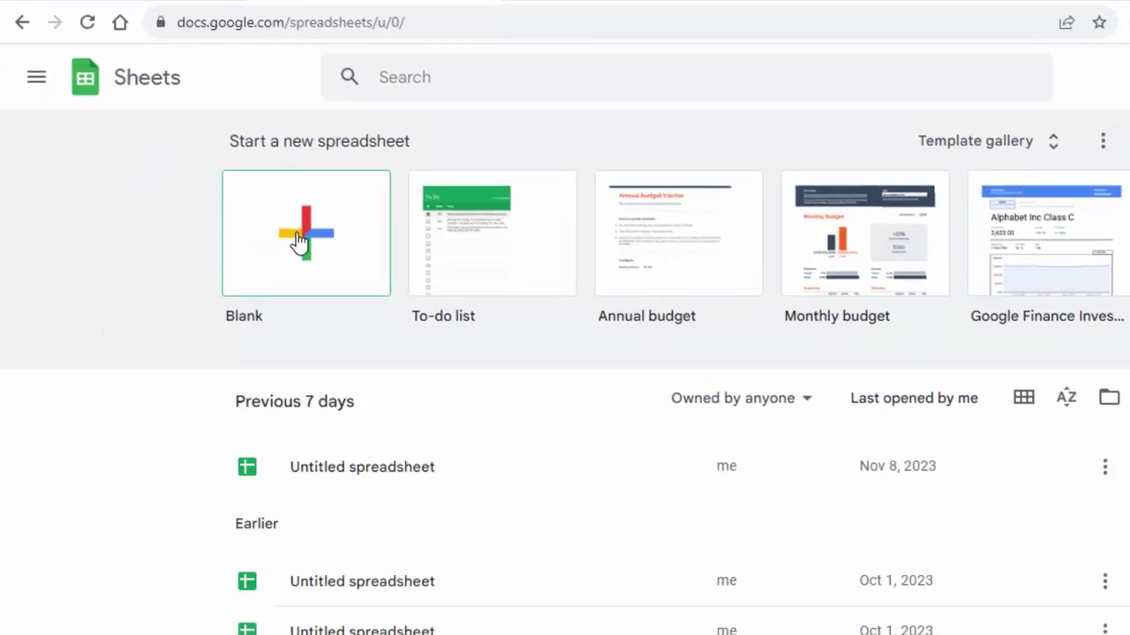
# - Create a blank spreadsheet and raise the font size to 15
pyautogui.click(299, 240)
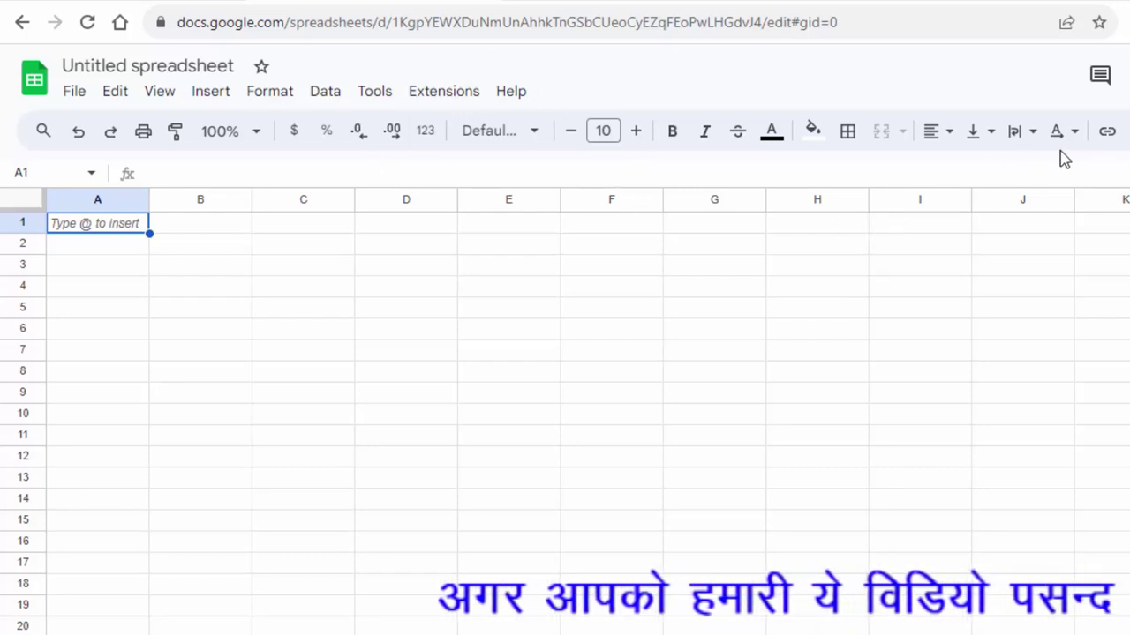
pyautogui.click(636, 132)
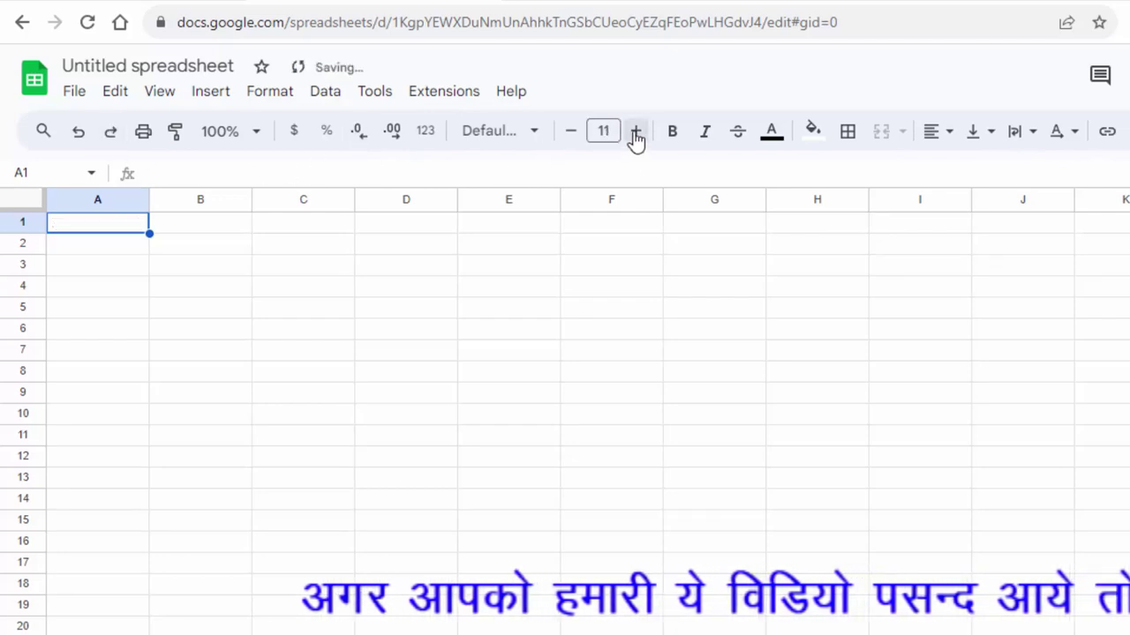
pyautogui.click(636, 130)
pyautogui.click(635, 130)
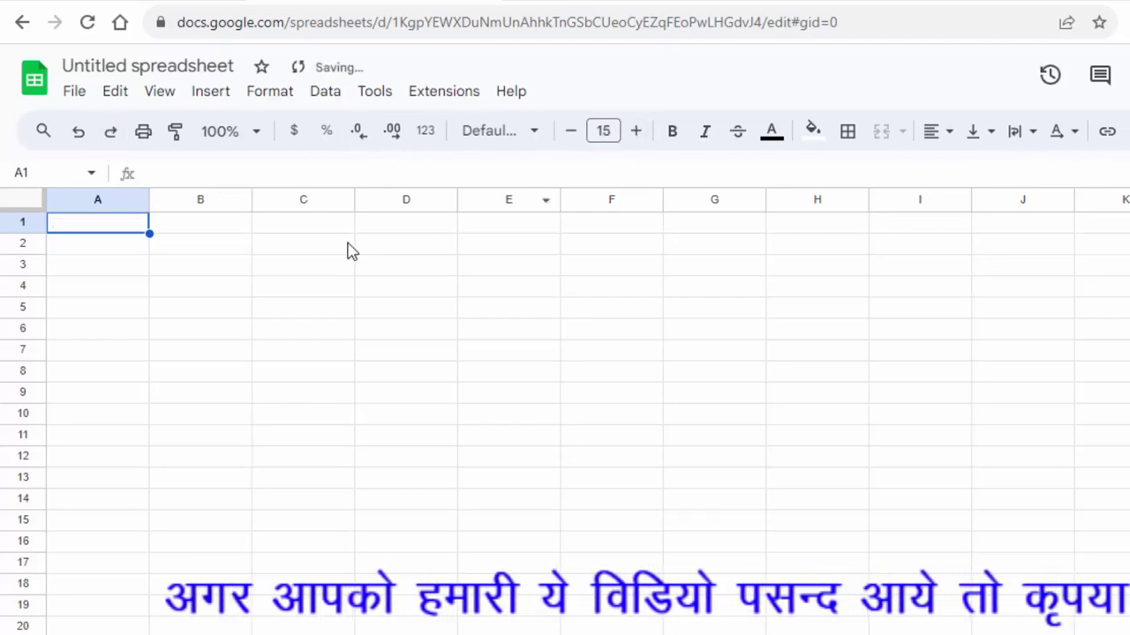
# - Zoom the sheet to 125% and select cell A1
pyautogui.click(263, 140)
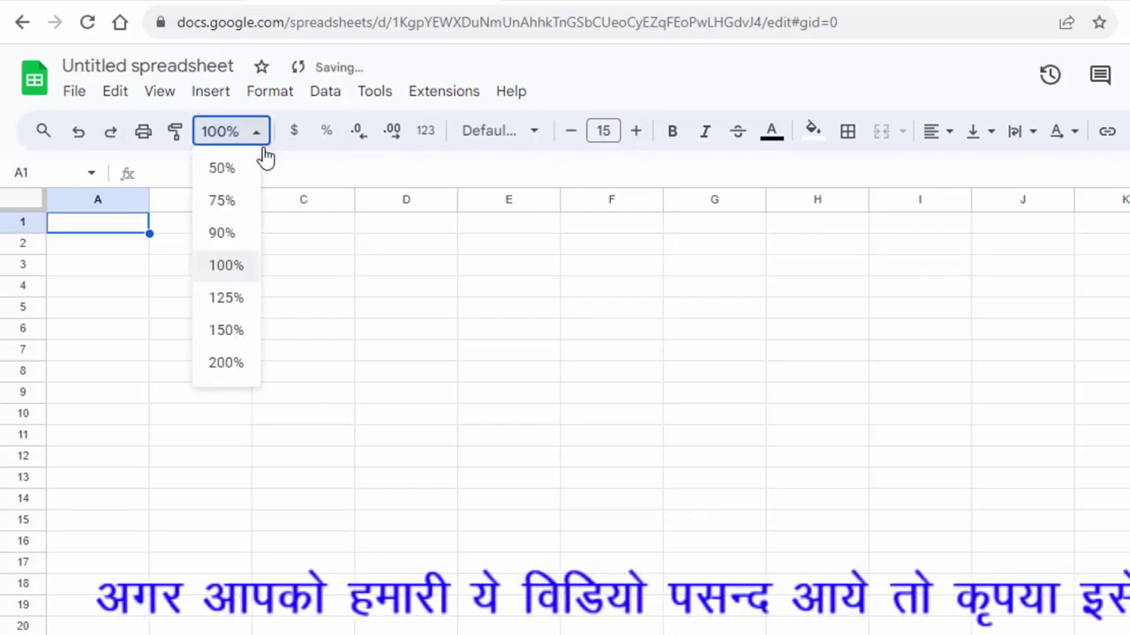
pyautogui.click(226, 267)
pyautogui.click(333, 295)
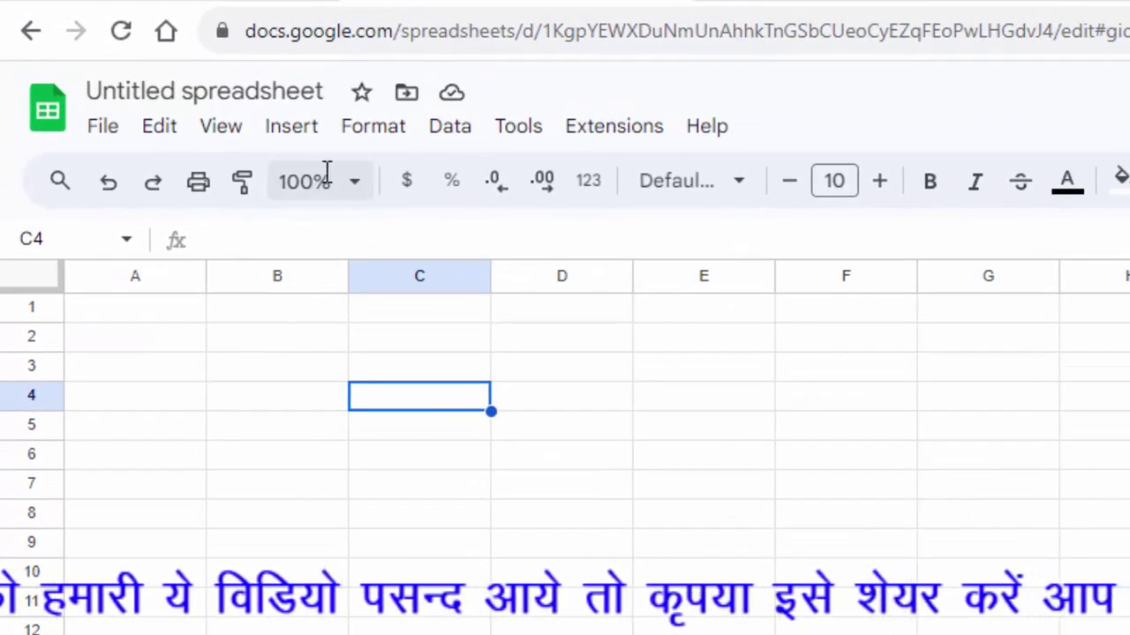
pyautogui.click(360, 186)
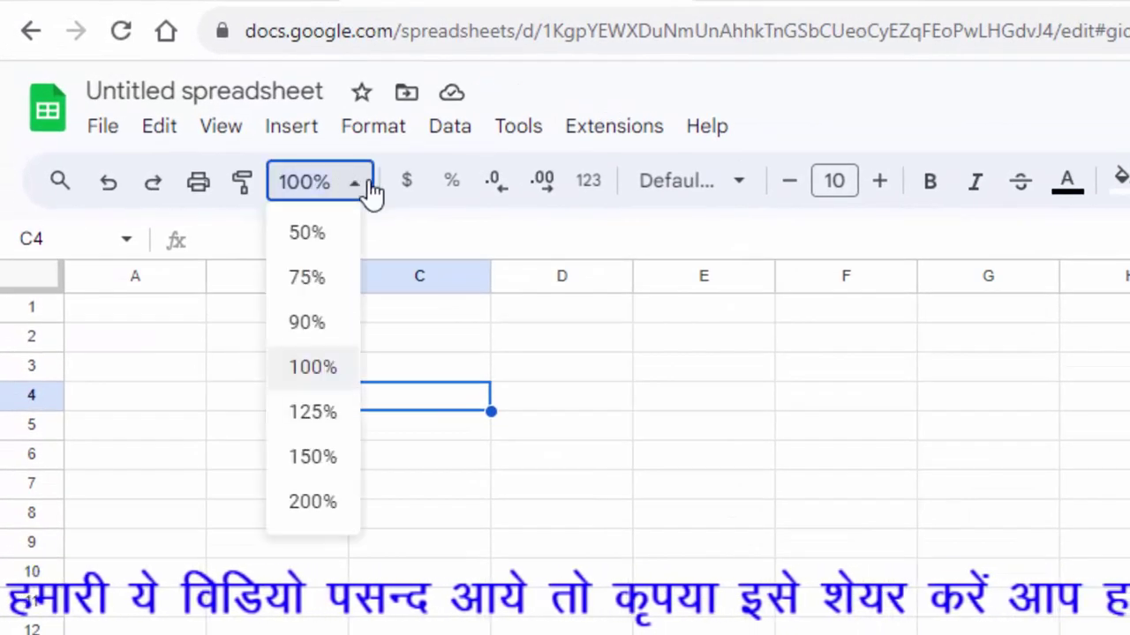
pyautogui.click(312, 411)
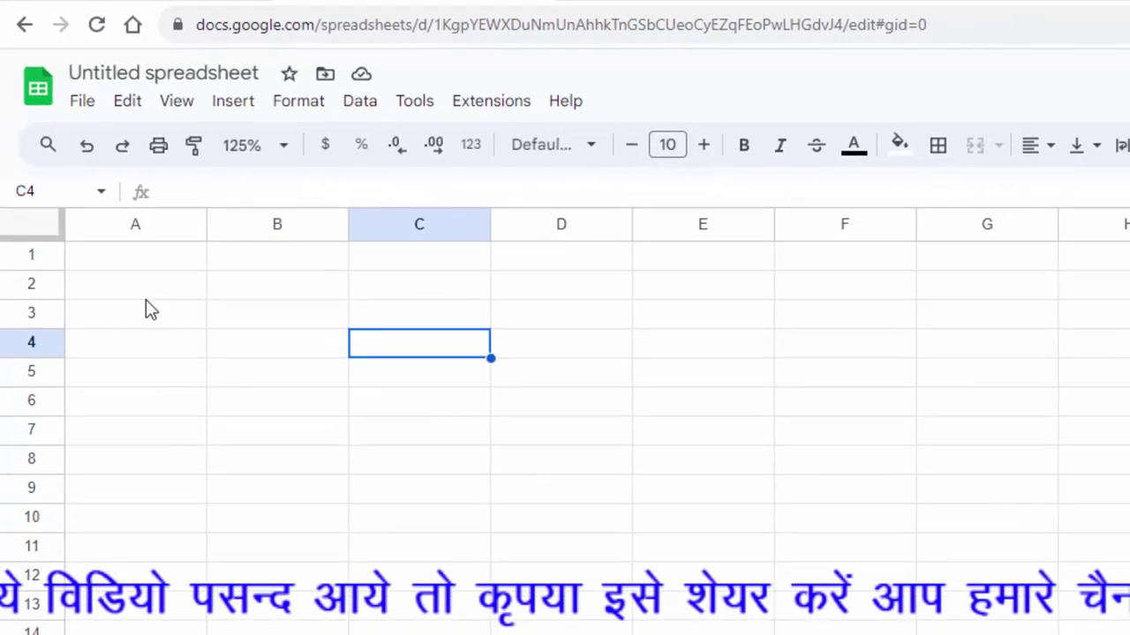
pyautogui.click(133, 254)
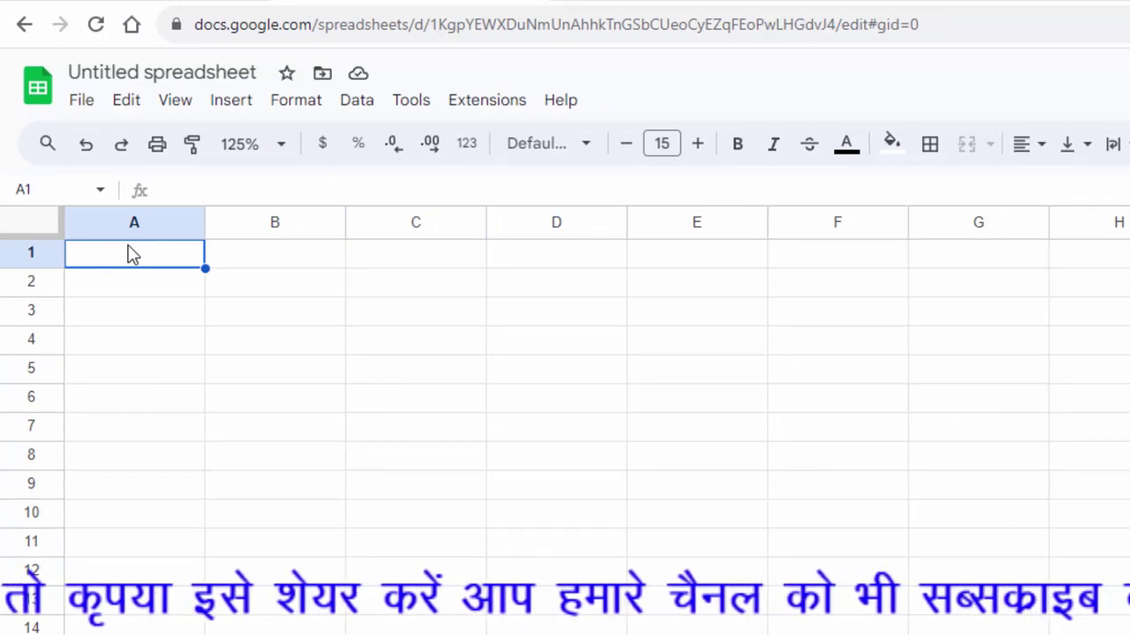
# - Enter the headings Roll number, Name of Student, Sub1 and Sub2 in row 1
pyautogui.write('E')
pyautogui.press('BackSpace')
pyautogui.write('Roll nu')
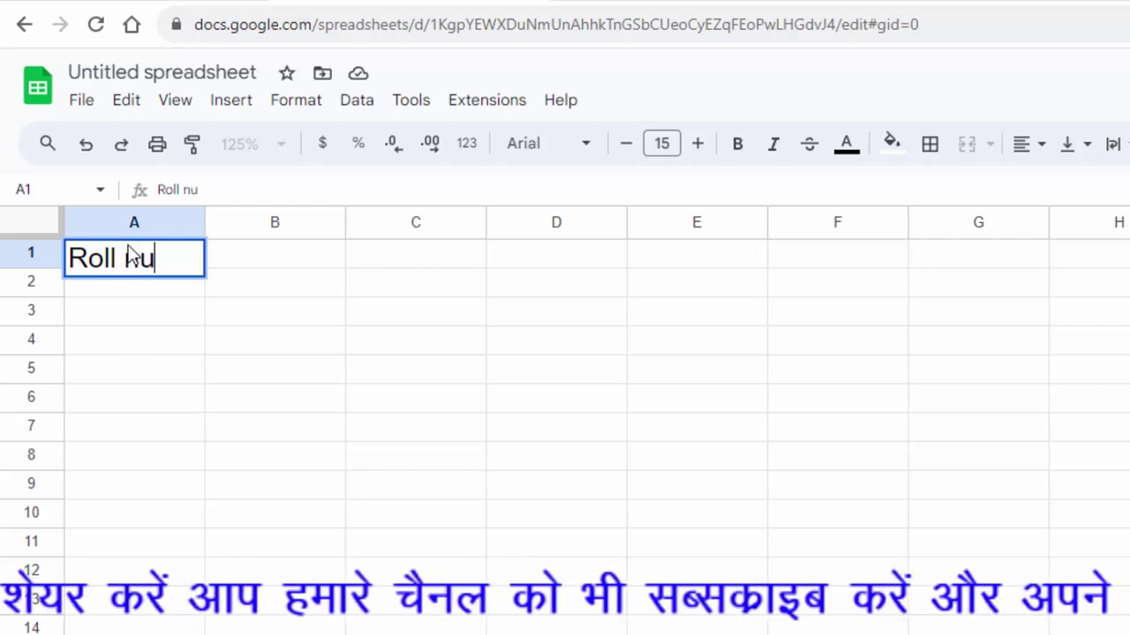
pyautogui.write('mber')
pyautogui.press('Tab')
pyautogui.write('Nam')
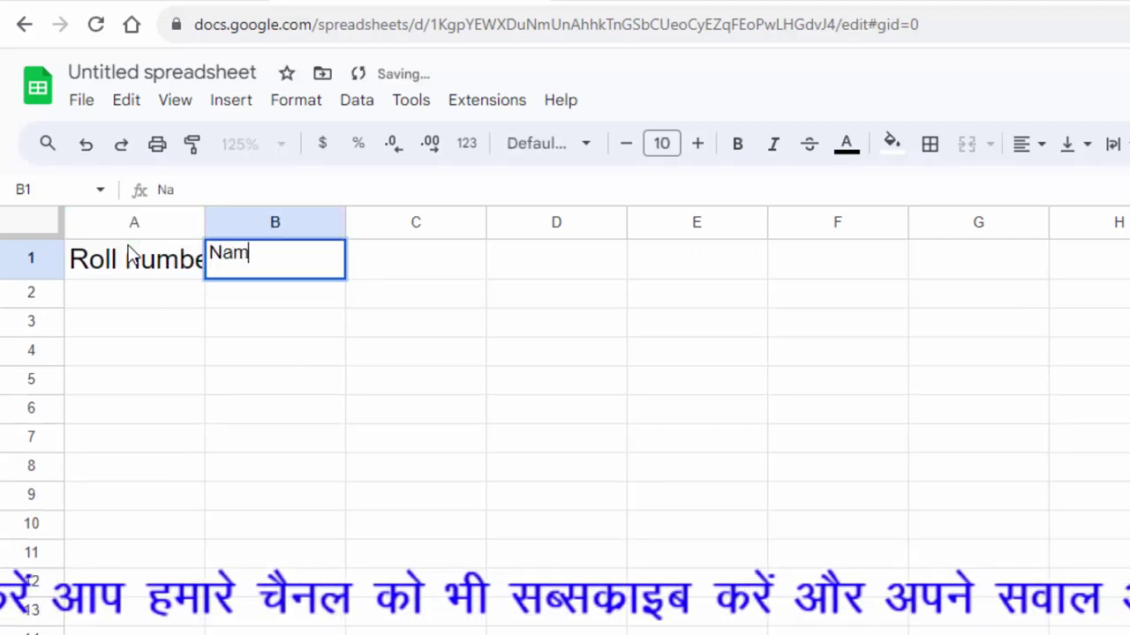
pyautogui.write('e of Stt')
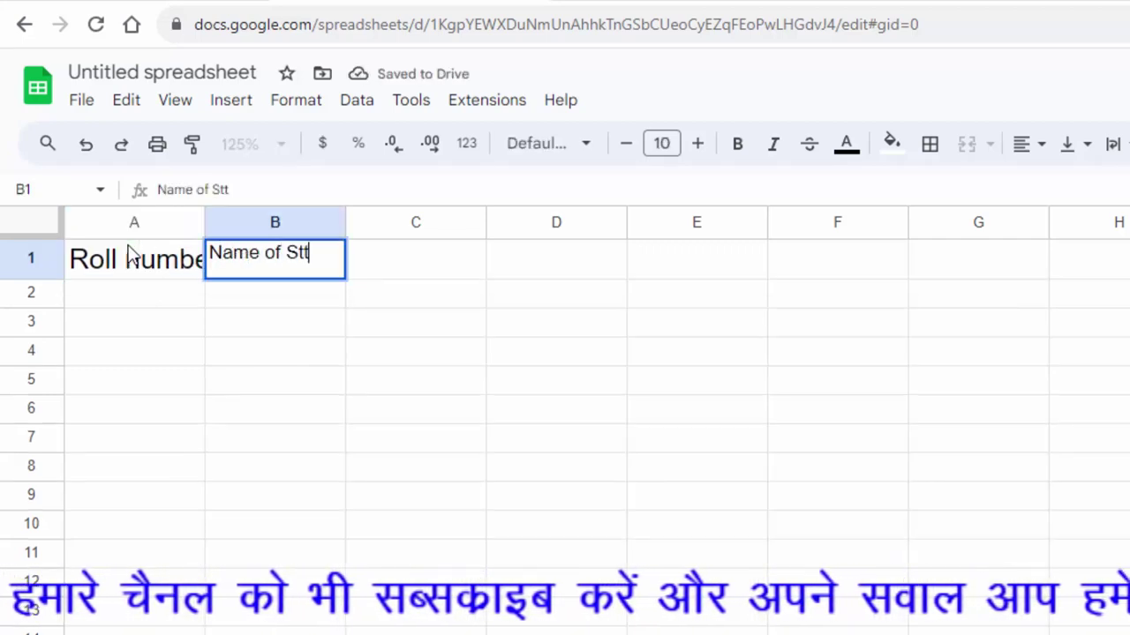
pyautogui.press('BackSpace')
pyautogui.write('udent')
pyautogui.click(449, 263)
pyautogui.write('Su')
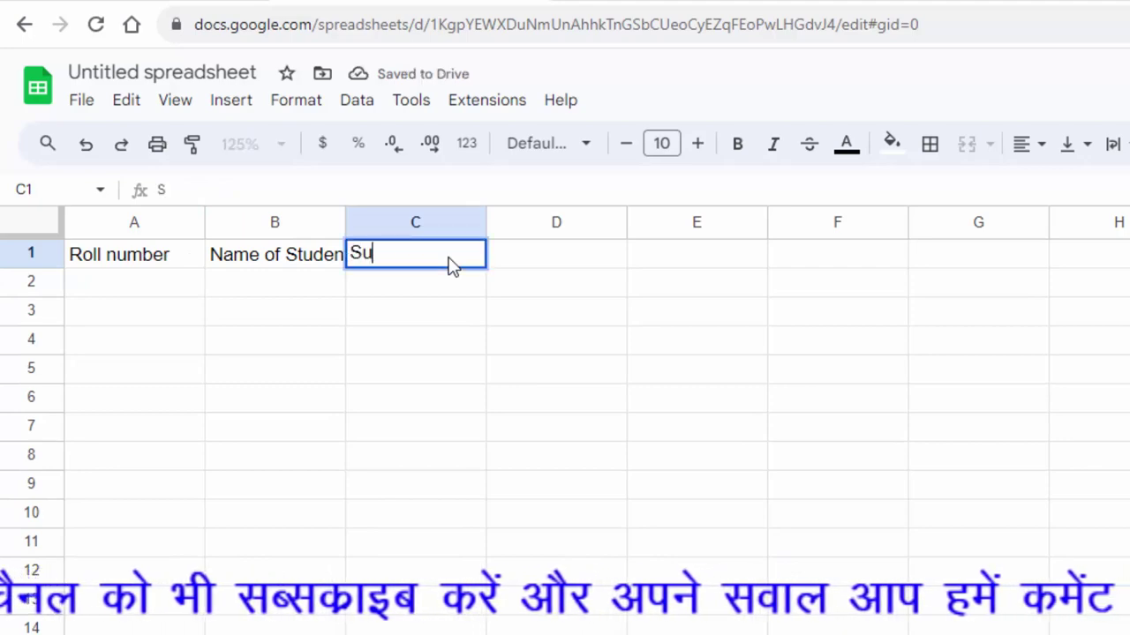
pyautogui.write('b1')
pyautogui.press('Tab')
pyautogui.write('Sub')
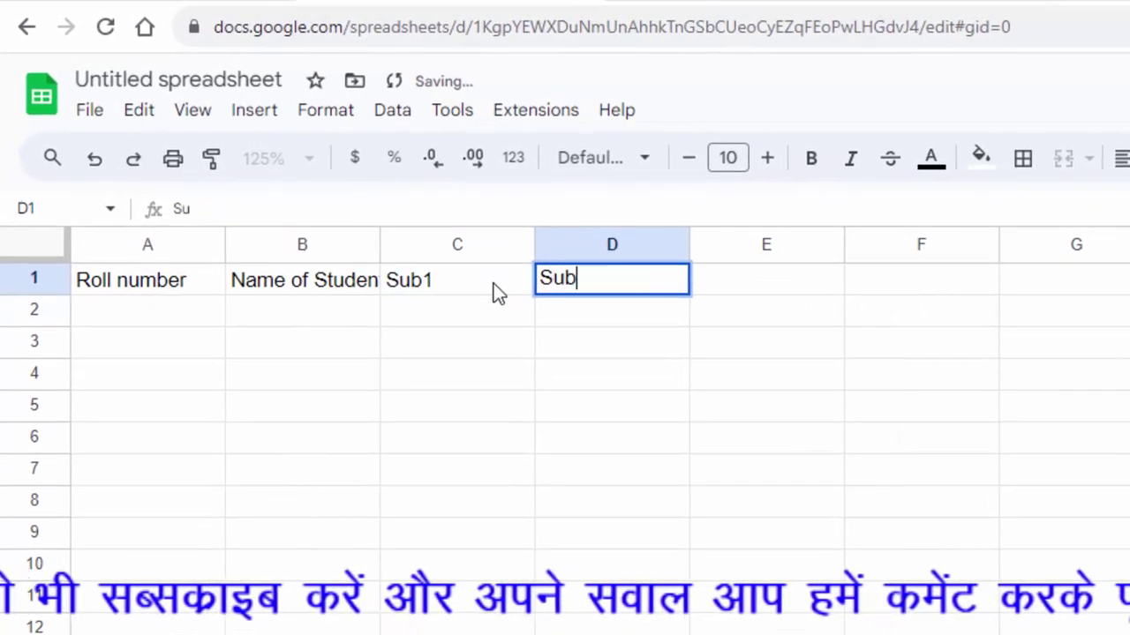
pyautogui.write('2')
# - Extend the subject headings through Sub5 and add Total in H1
pyautogui.moveTo(493, 283); pyautogui.dragTo(646, 292)
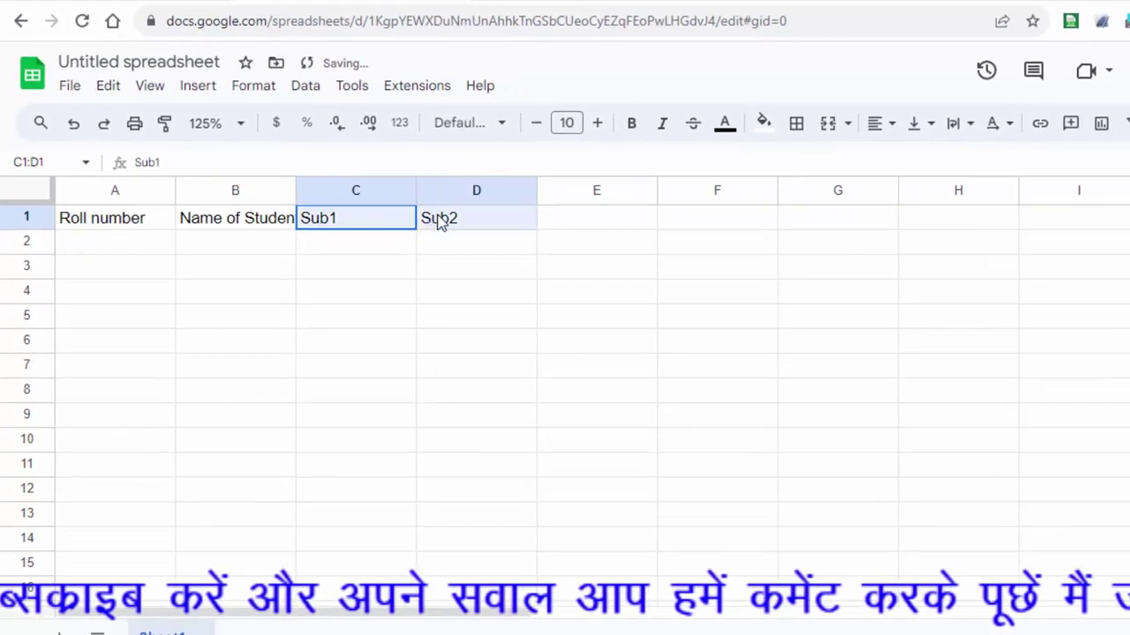
pyautogui.moveTo(537, 231); pyautogui.dragTo(879, 223)
pyautogui.click(941, 222)
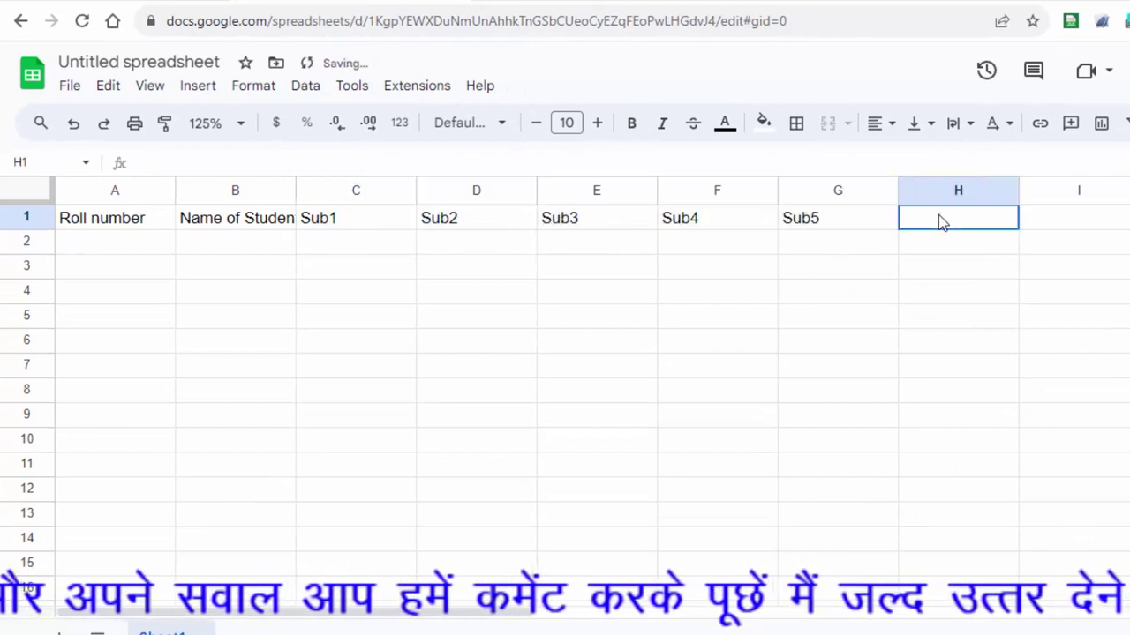
pyautogui.write('Tot')
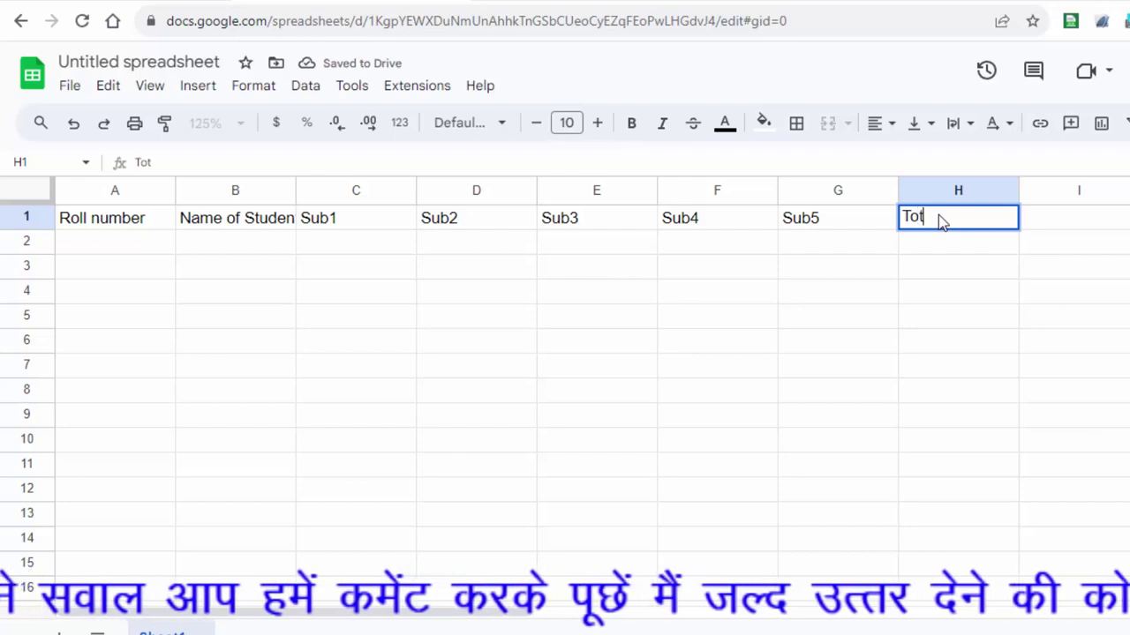
pyautogui.write('al')
pyautogui.click(296, 459)
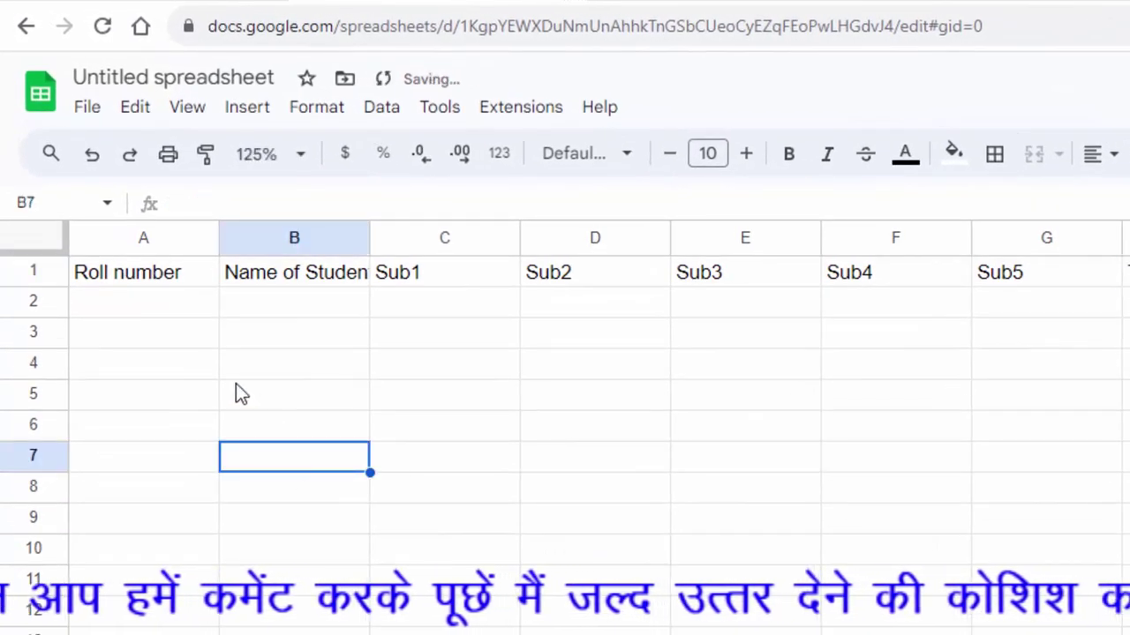
# - Widen column B and autofill roll numbers 1 to 10 in A2:A11
pyautogui.click(148, 293)
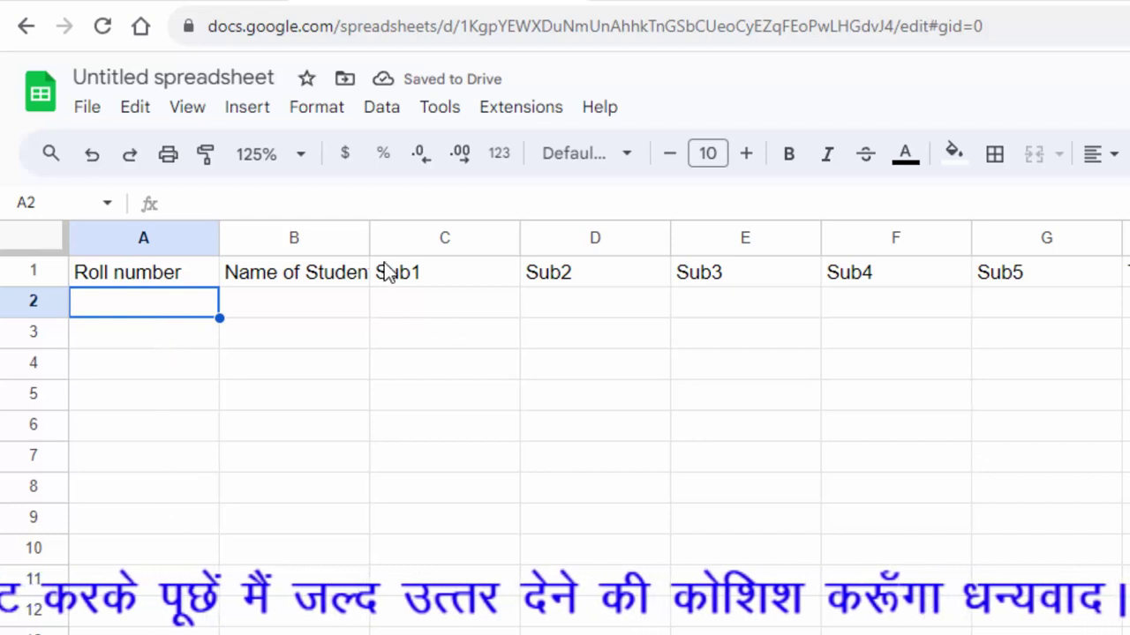
pyautogui.moveTo(372, 237); pyautogui.dragTo(429, 238)
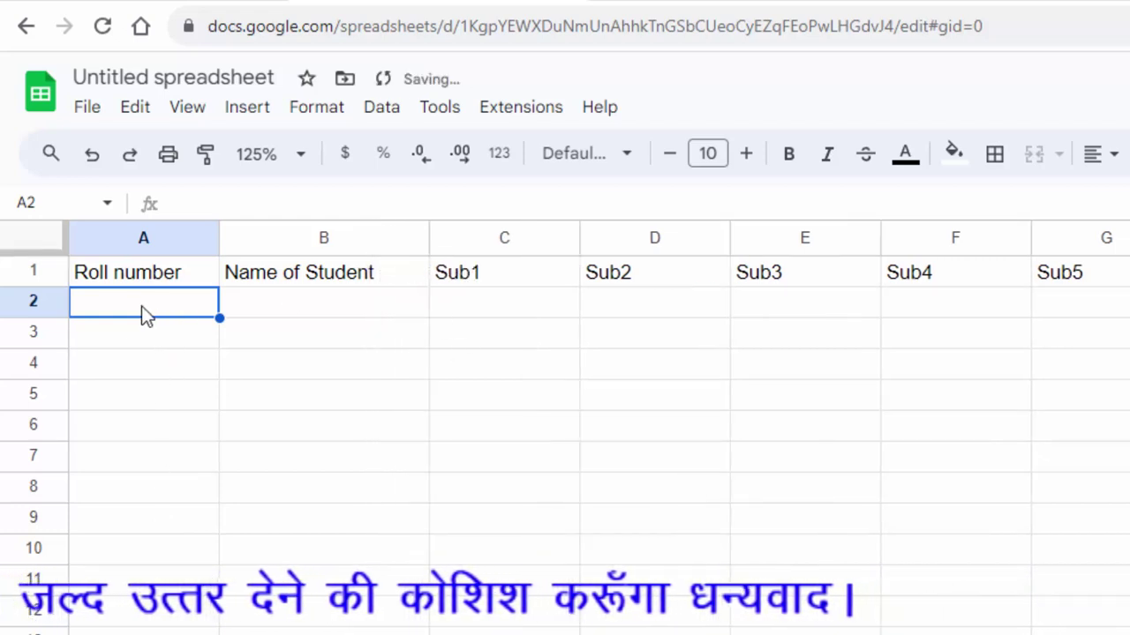
pyautogui.write('1')
pyautogui.press('Return')
pyautogui.write('2')
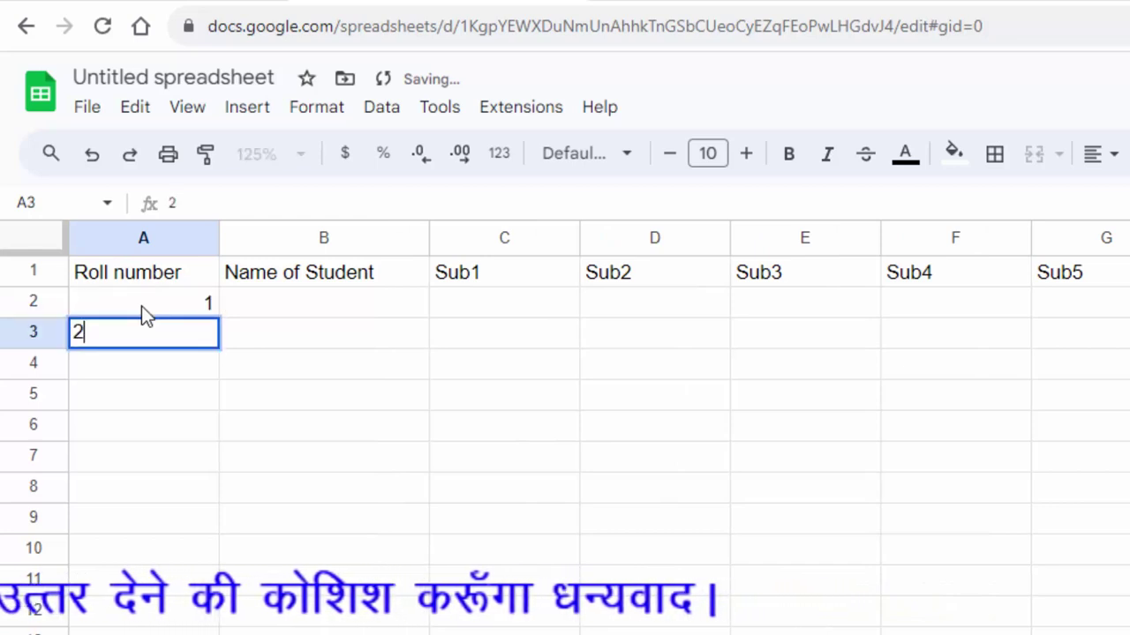
pyautogui.click(142, 305)
pyautogui.moveTo(141, 305); pyautogui.dragTo(156, 330)
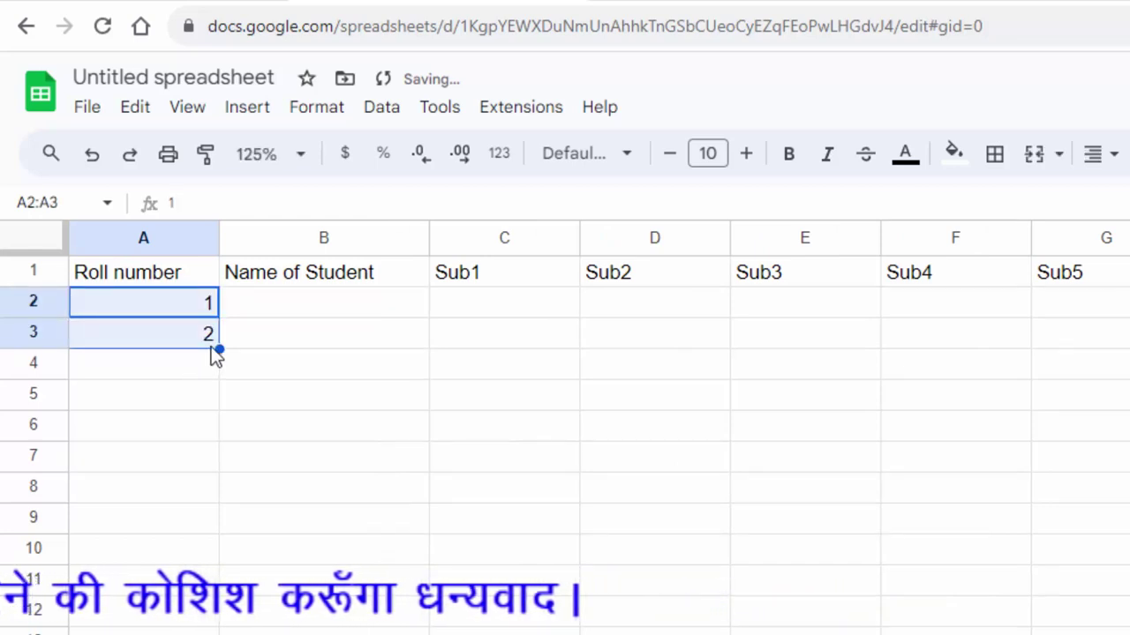
pyautogui.moveTo(221, 349); pyautogui.dragTo(216, 580)
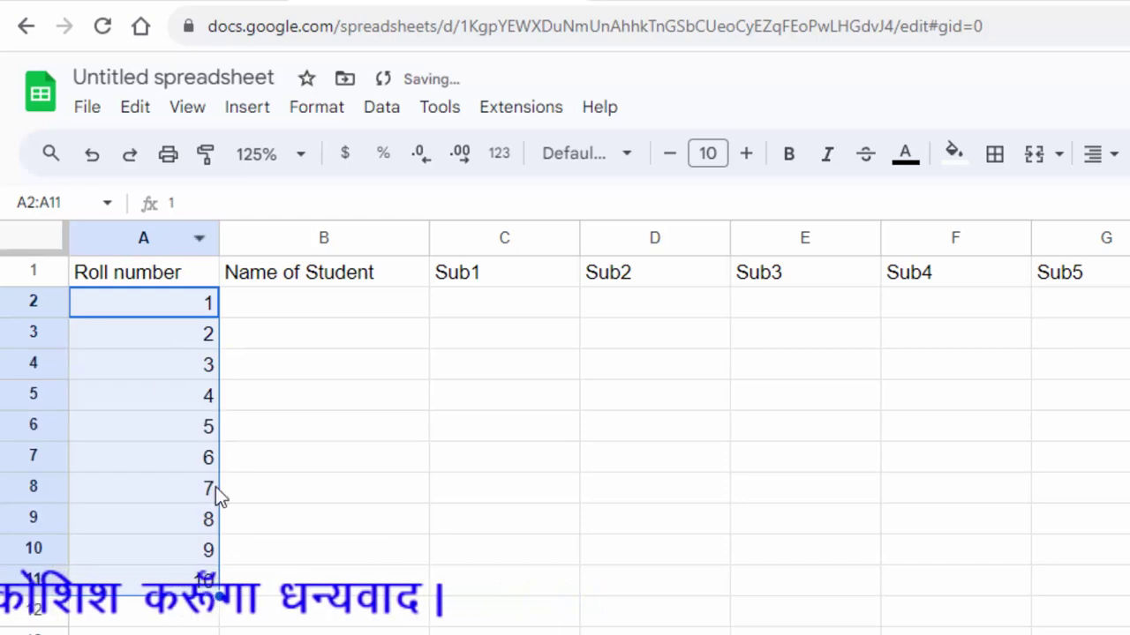
pyautogui.moveTo(287, 314); pyautogui.dragTo(314, 571)
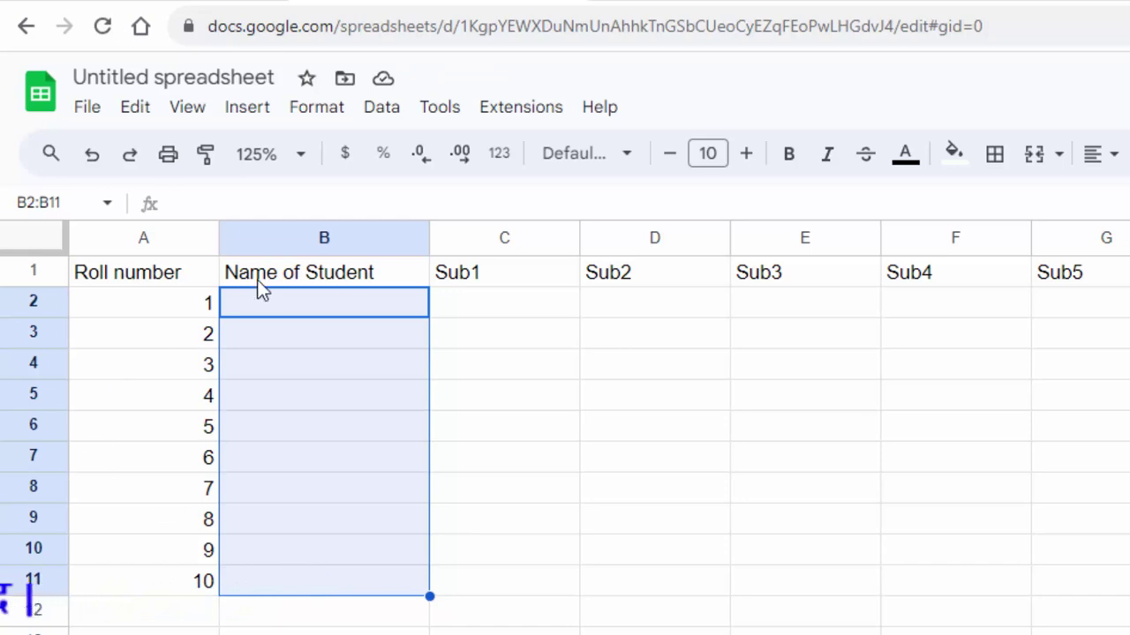
# - Start a new Data validation rule for B2:B11 with the advanced options shown
pyautogui.click(381, 110)
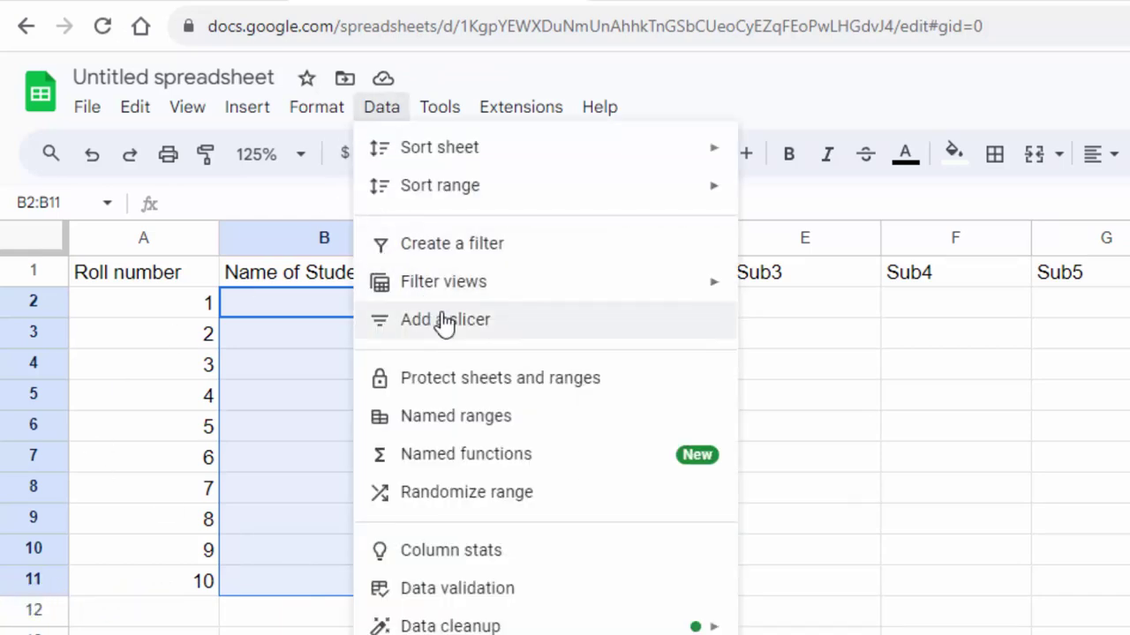
pyautogui.click(446, 592)
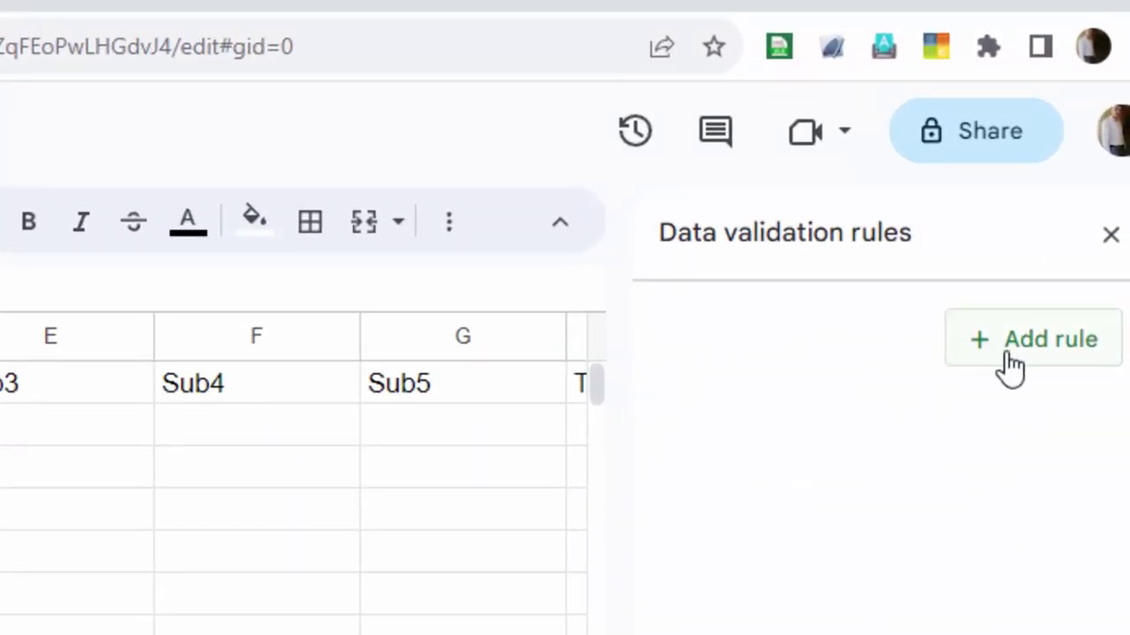
pyautogui.click(1005, 353)
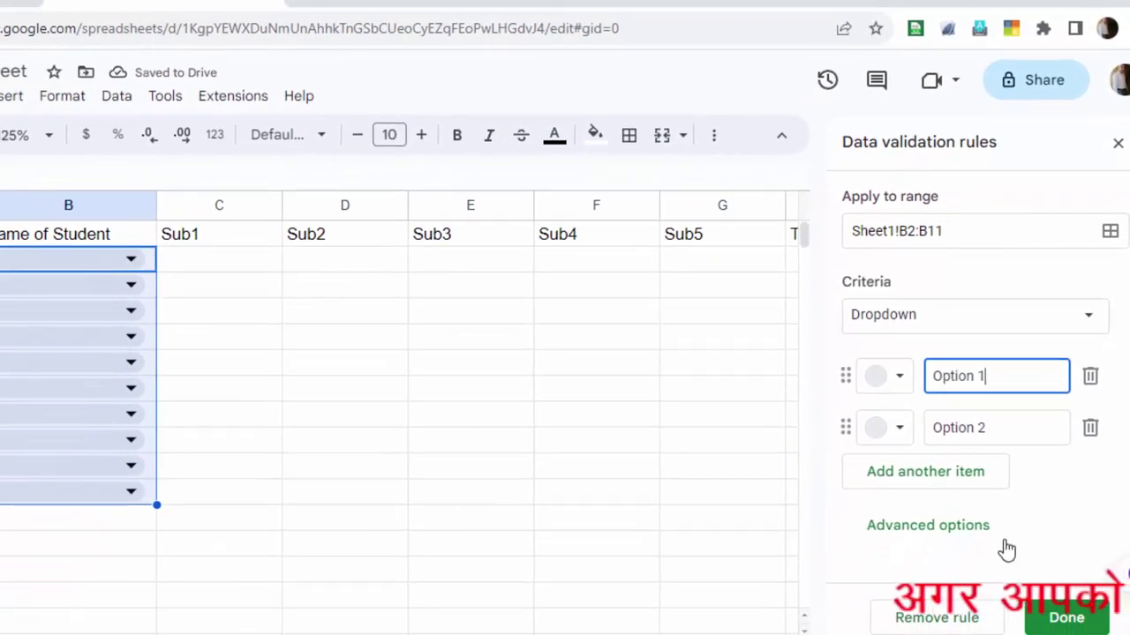
pyautogui.click(945, 534)
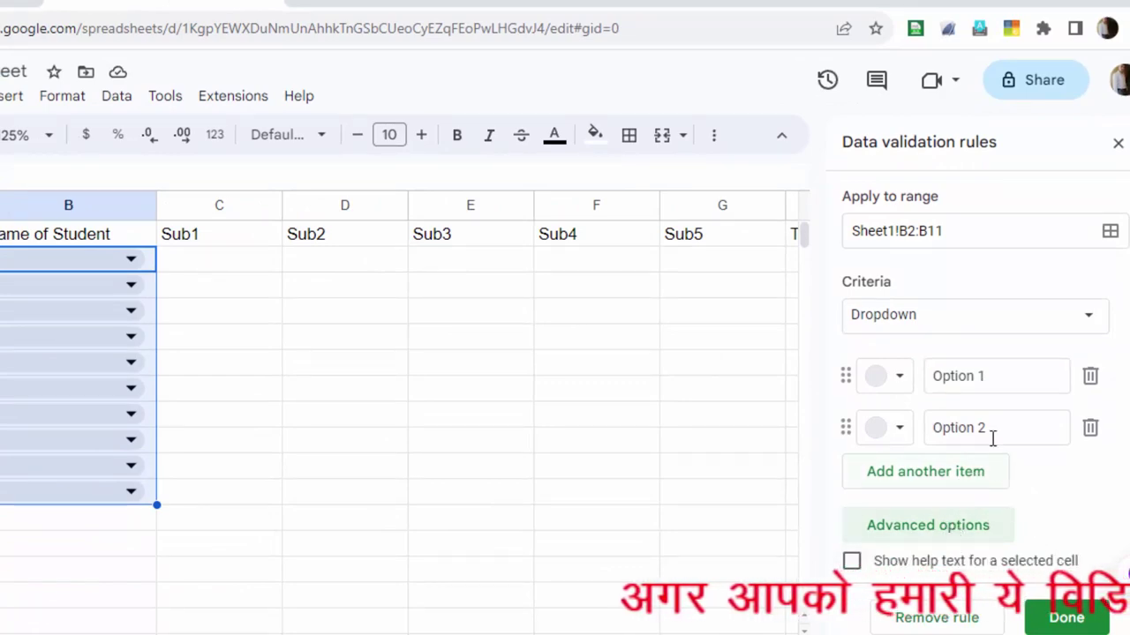
# - Enter Ram, Shyam and Suyash as the first three dropdown items
pyautogui.click(984, 378)
pyautogui.moveTo(984, 378); pyautogui.dragTo(929, 380)
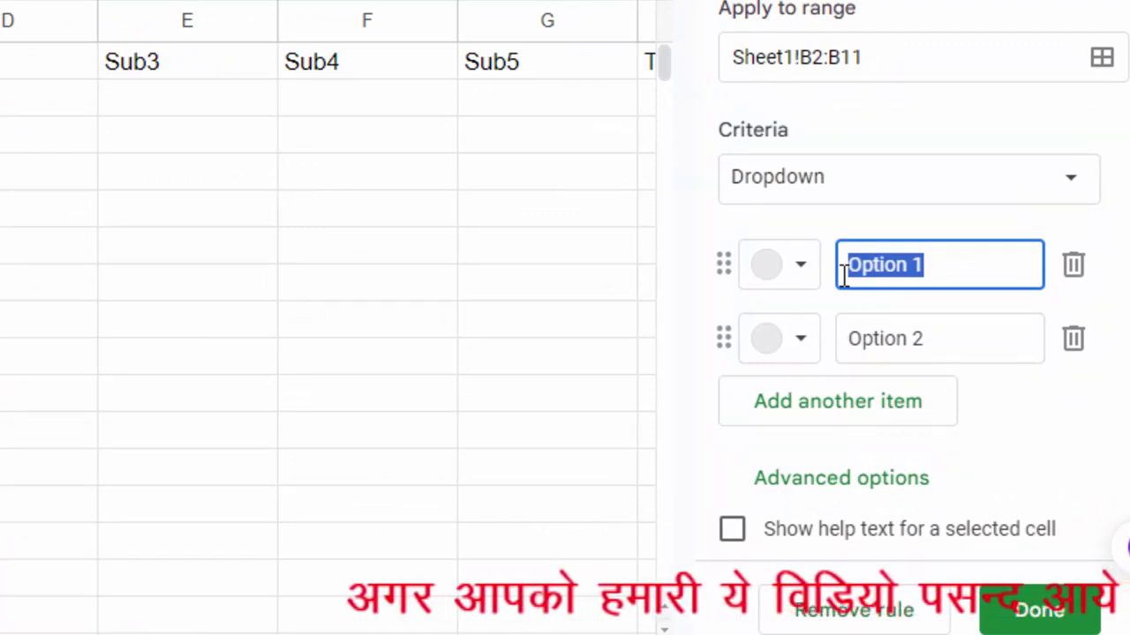
pyautogui.press('BackSpace')
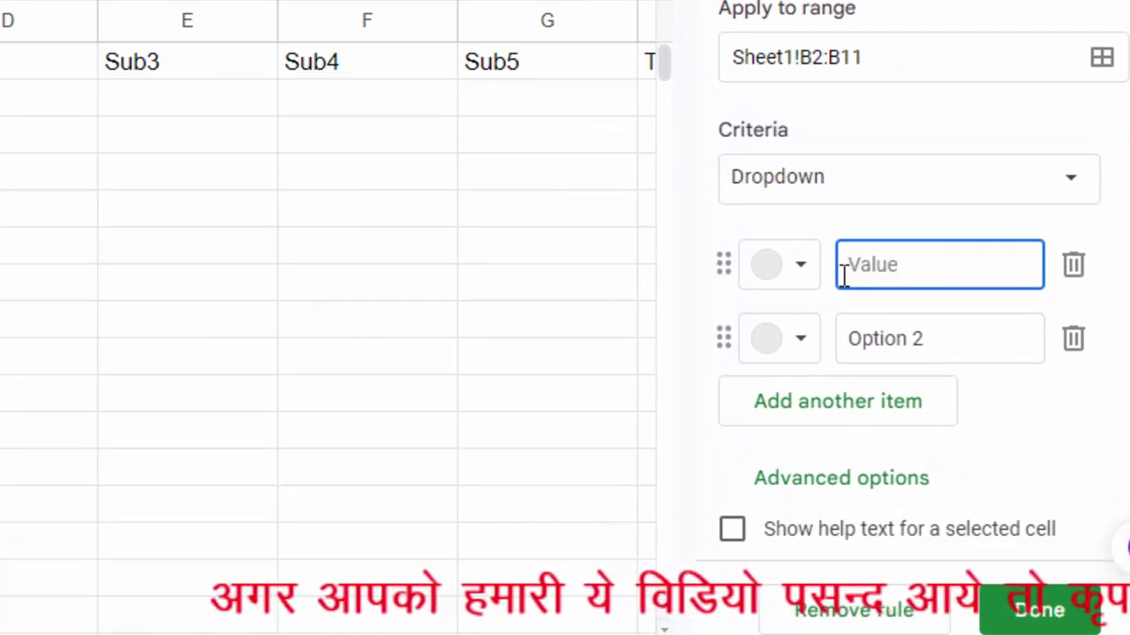
pyautogui.write('Ram')
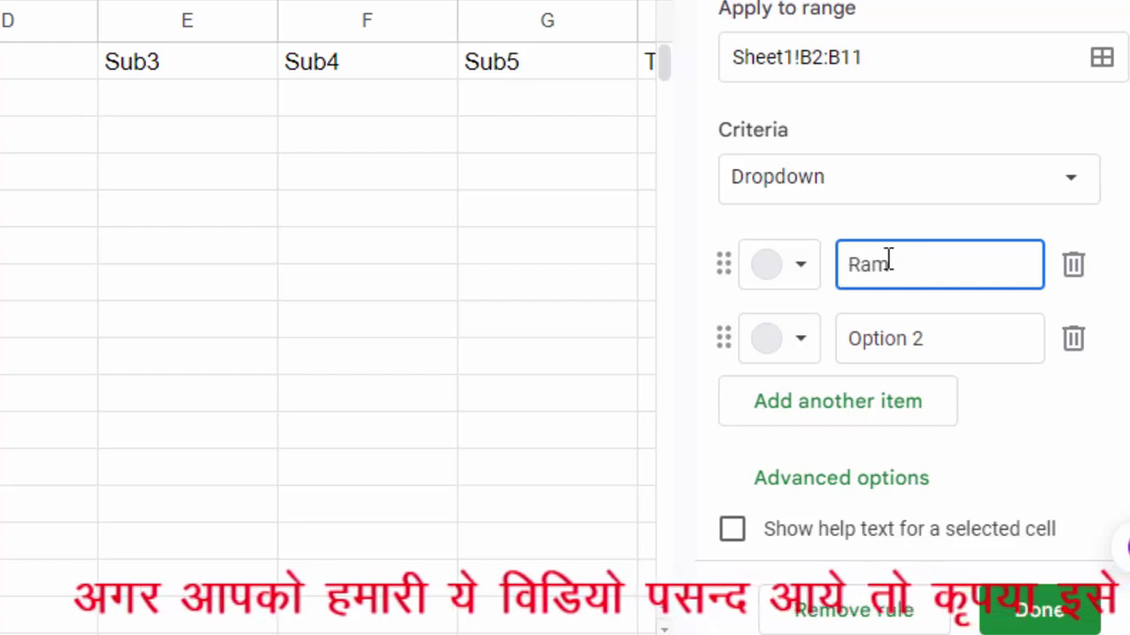
pyautogui.click(959, 344)
pyautogui.moveTo(959, 344); pyautogui.dragTo(828, 351)
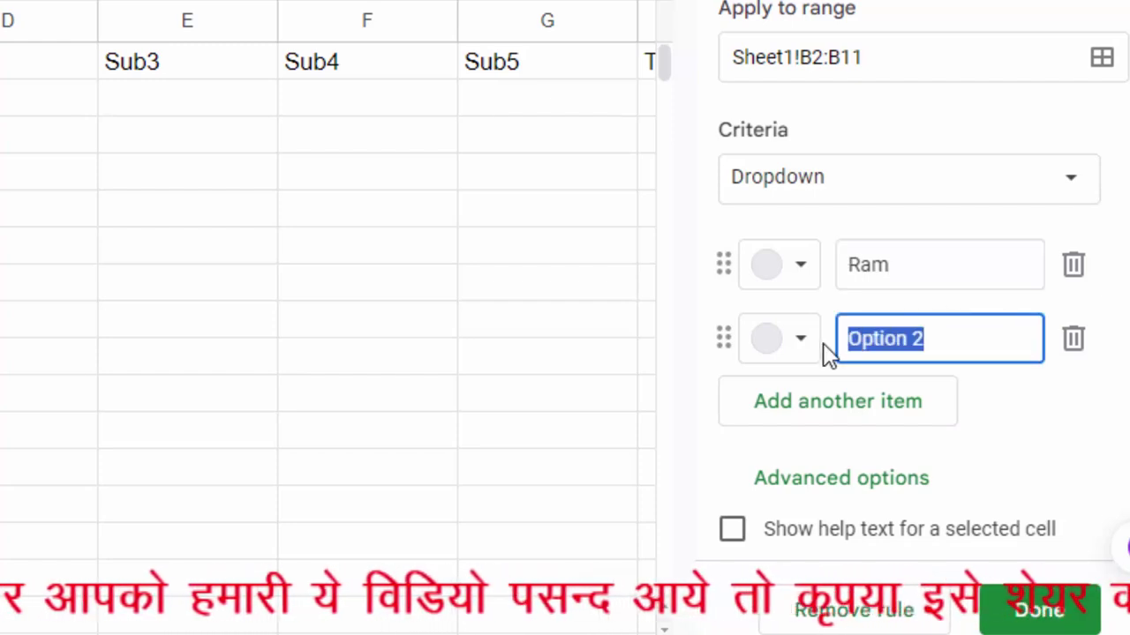
pyautogui.press('BackSpace')
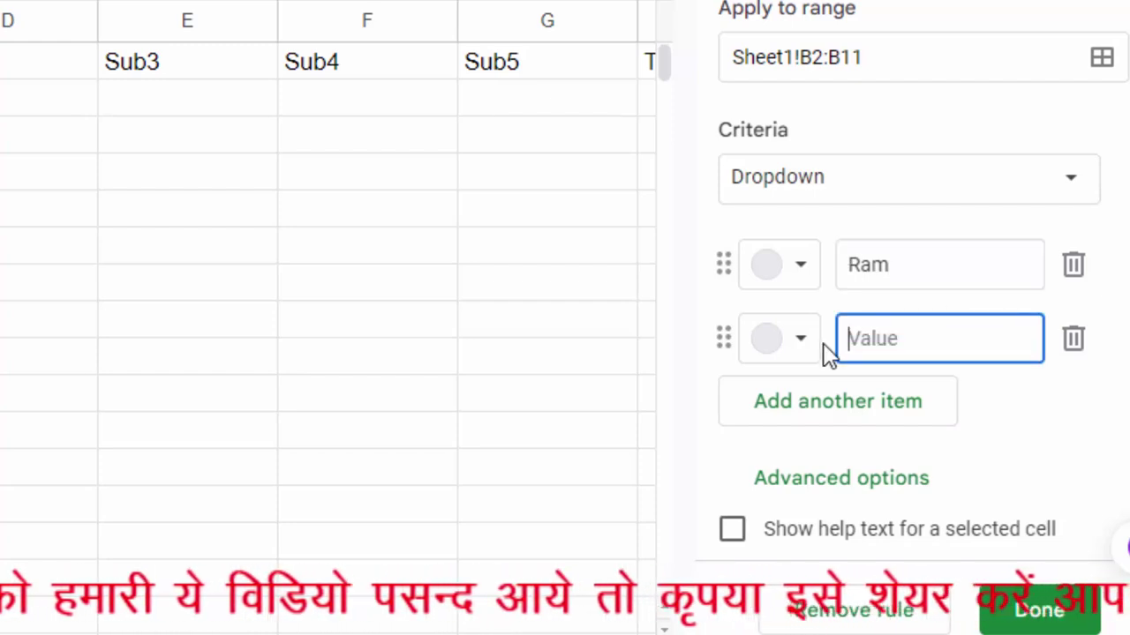
pyautogui.write('Shyam')
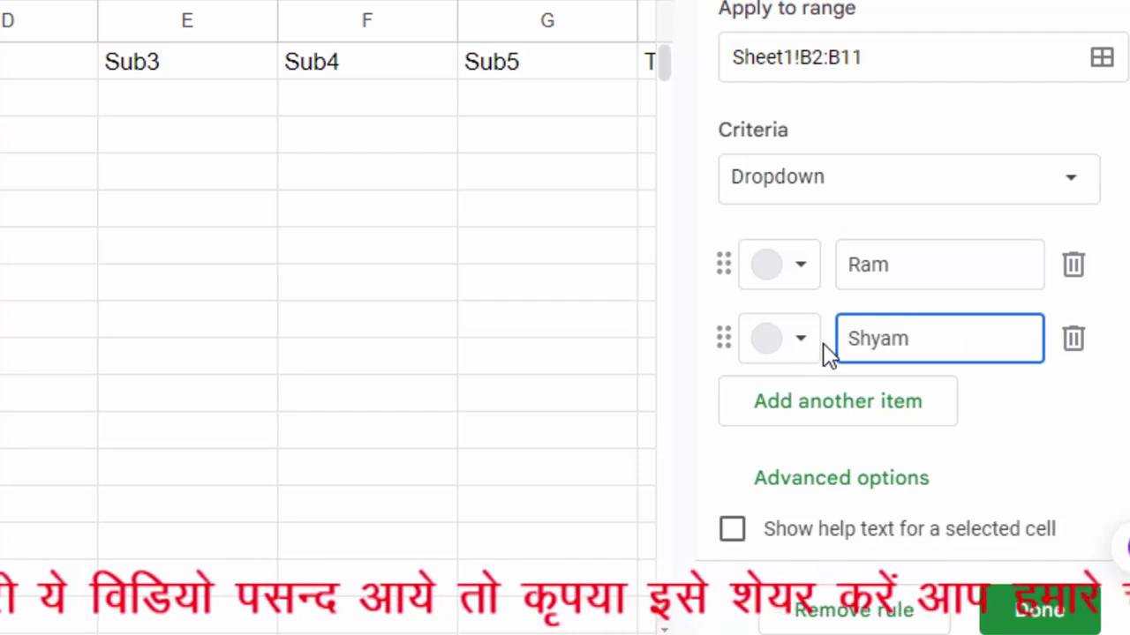
pyautogui.click(827, 401)
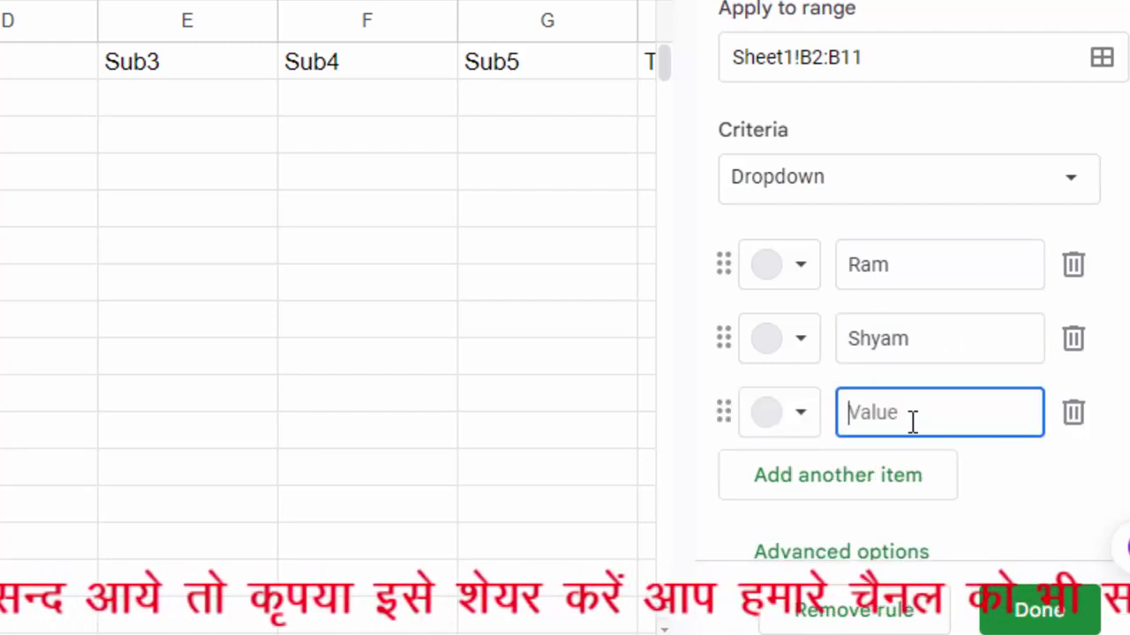
pyautogui.write('Suyash')
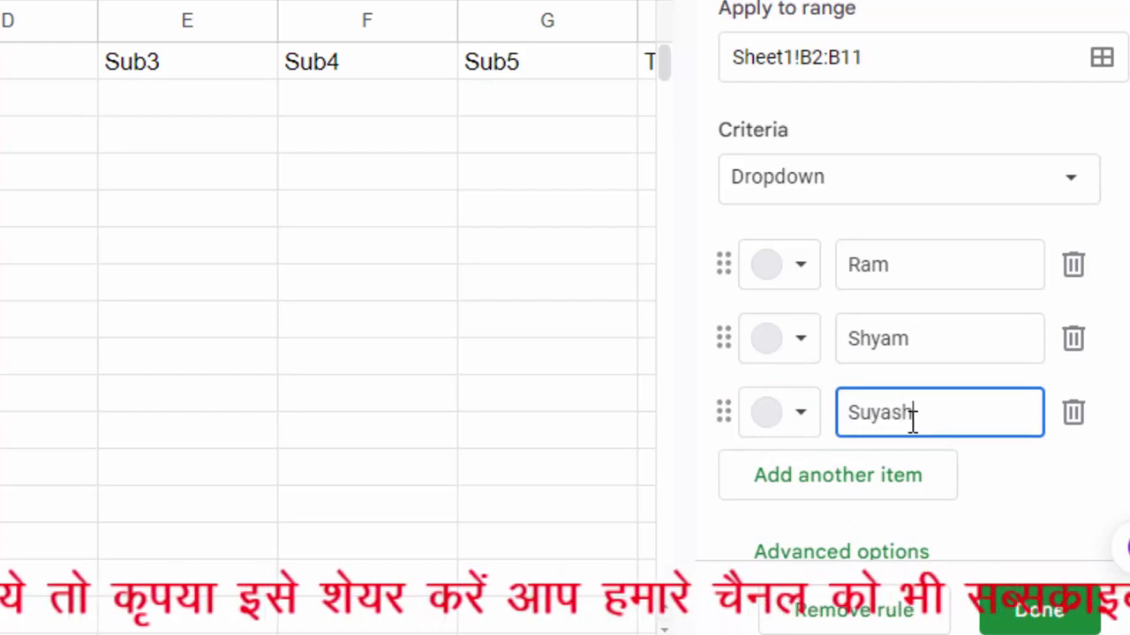
# - Add Umesh, Rakesh, Rajesh, Monu and Yogesh as further dropdown items
pyautogui.click(845, 483)
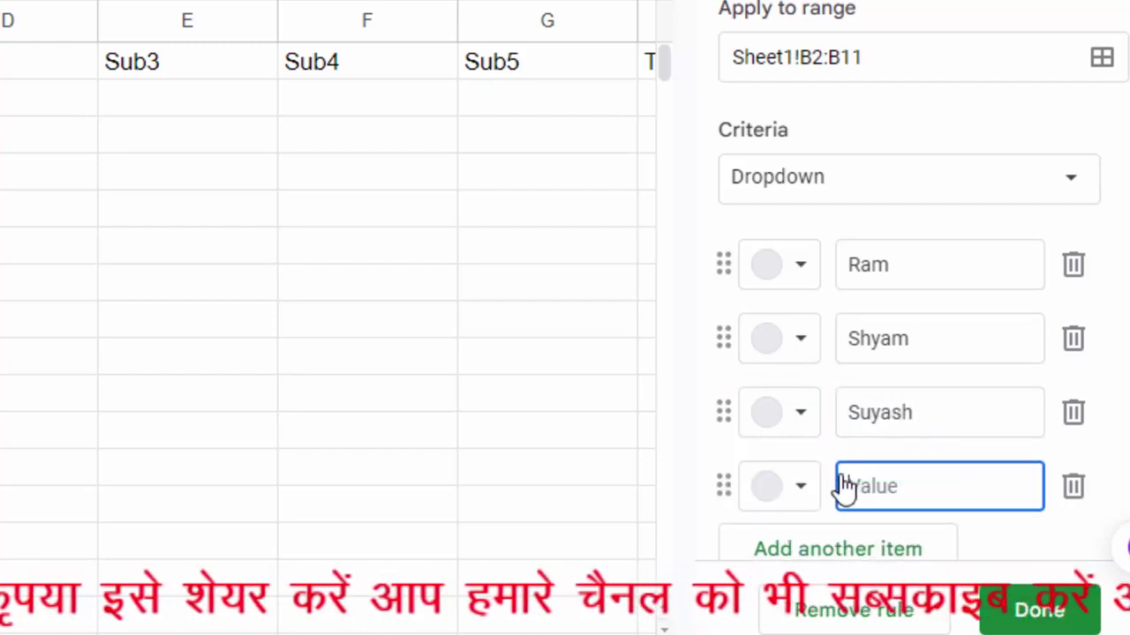
pyautogui.scroll(-3, 843, 477)
pyautogui.scroll(-1, 843, 475)
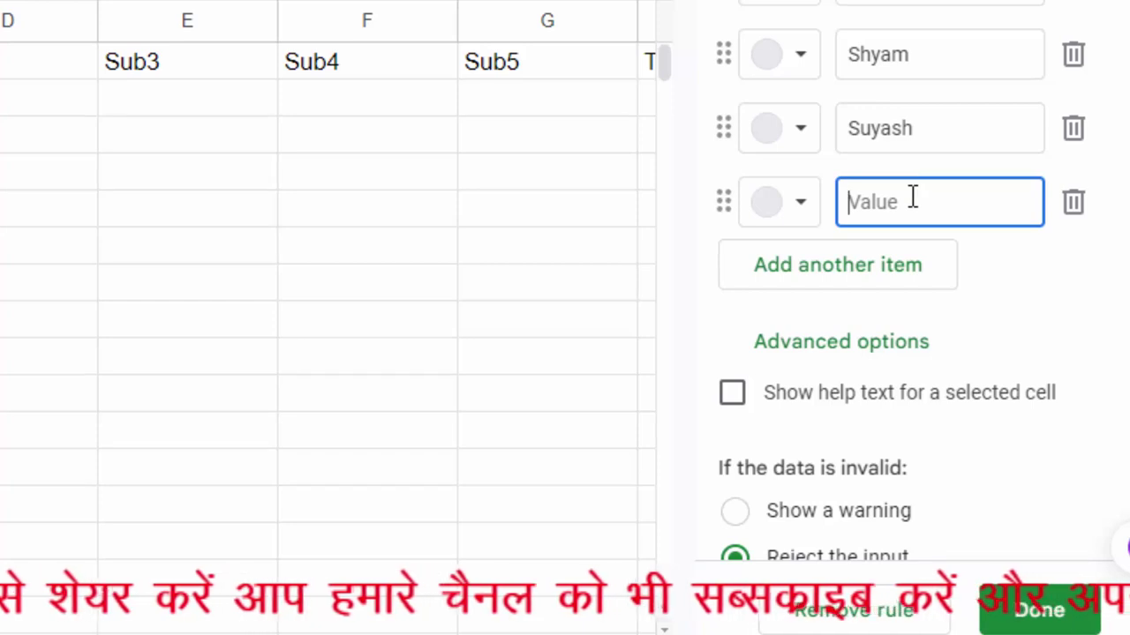
pyautogui.write('Umesh')
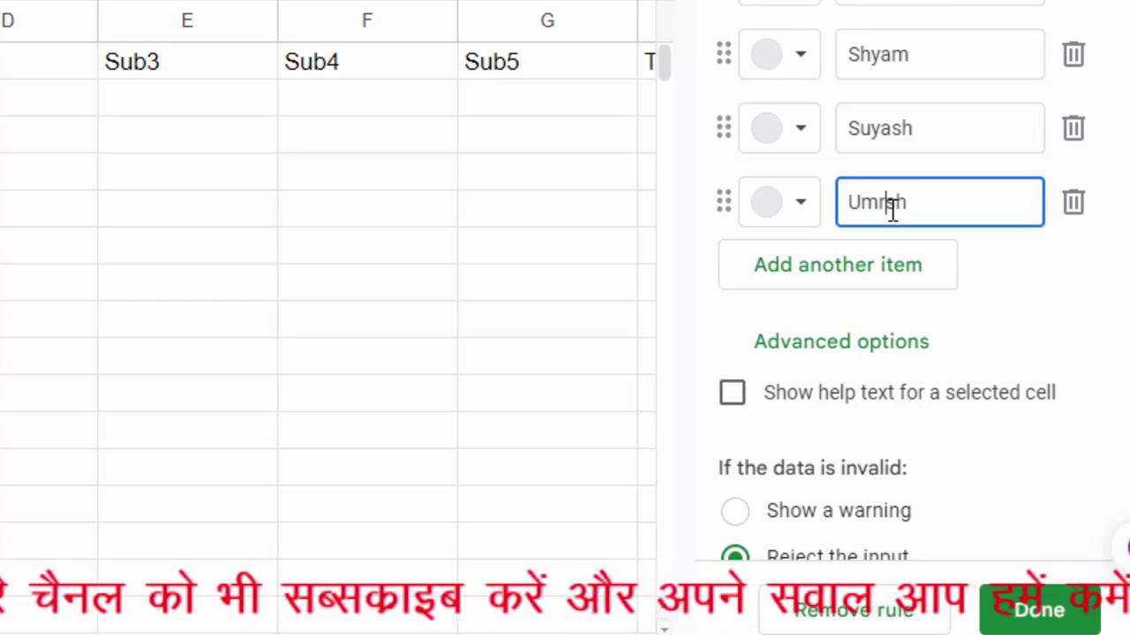
pyautogui.click(849, 277)
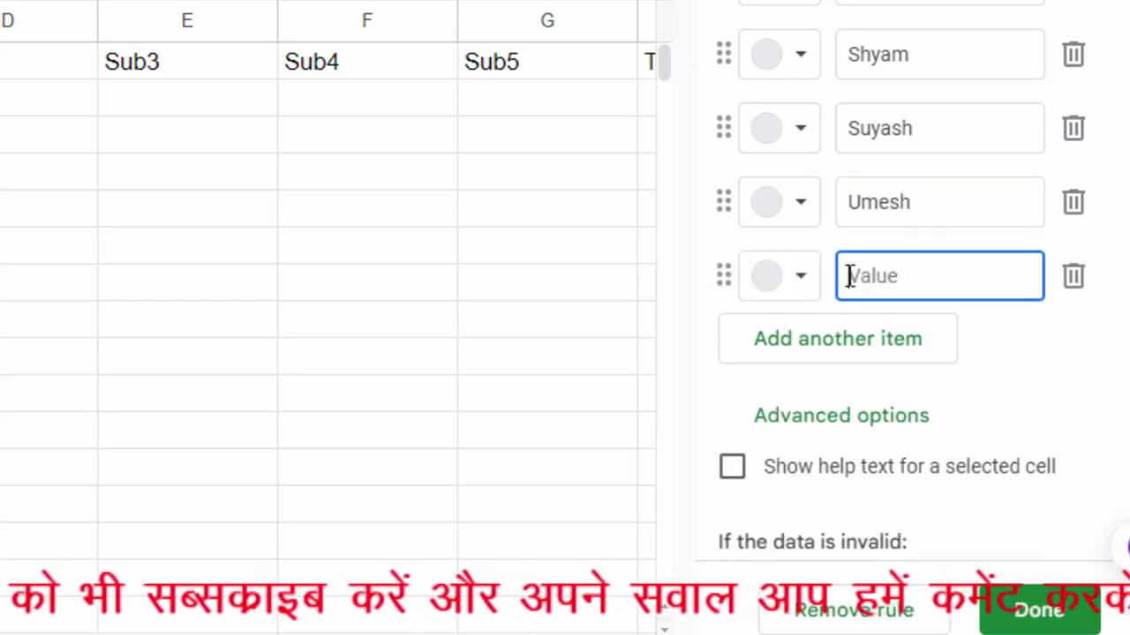
pyautogui.write('Rakesh')
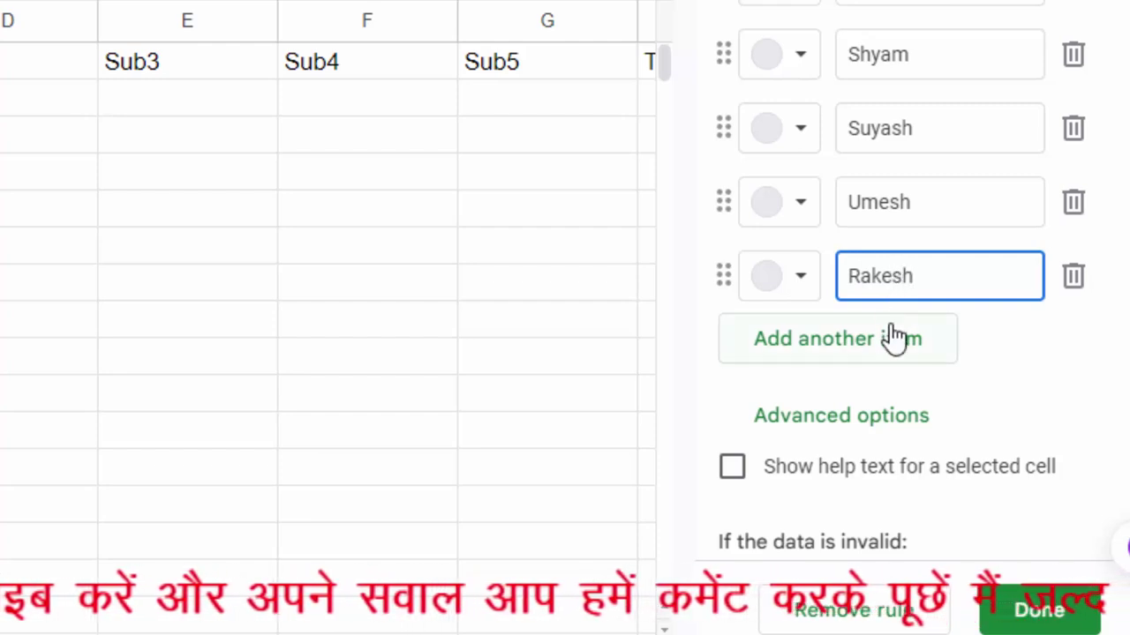
pyautogui.click(895, 337)
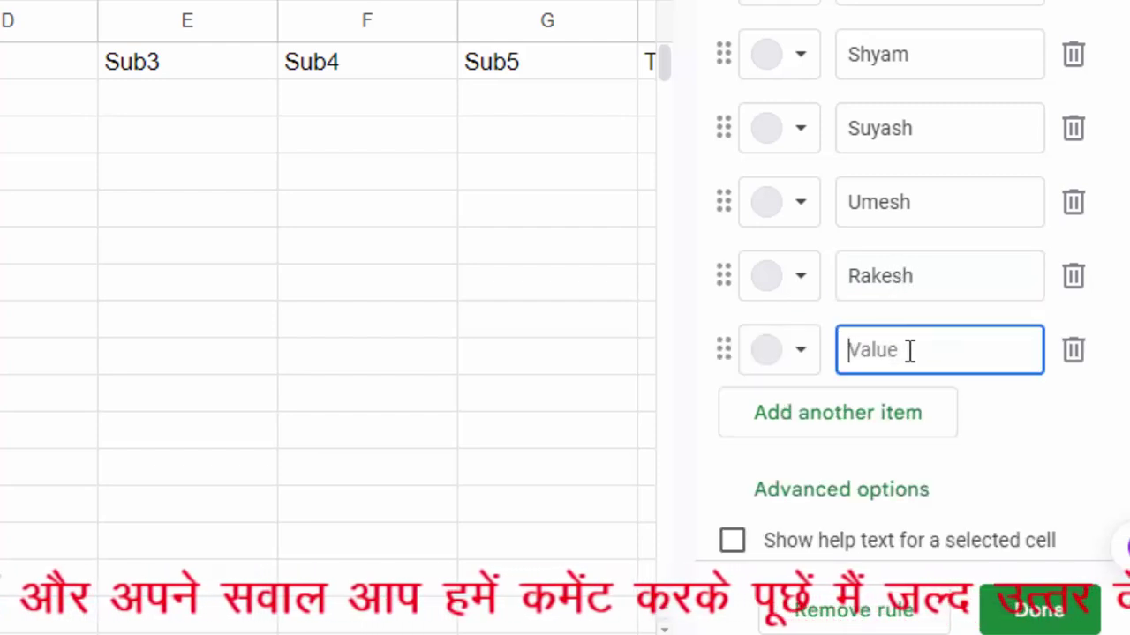
pyautogui.write('Rajesh')
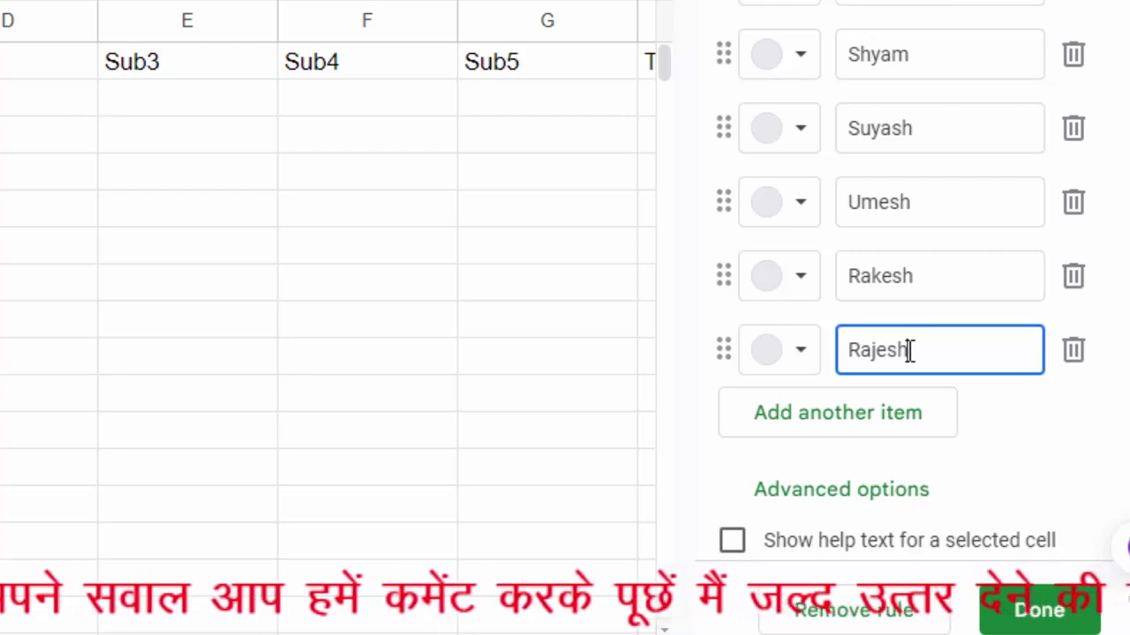
pyautogui.click(890, 410)
pyautogui.write('M')
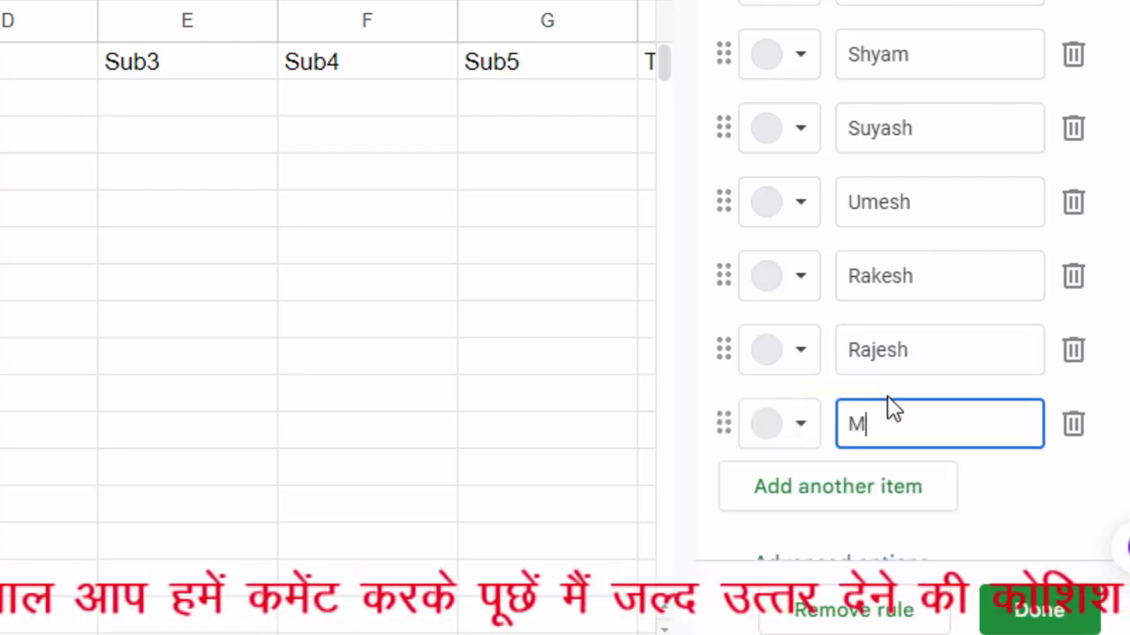
pyautogui.write('onu')
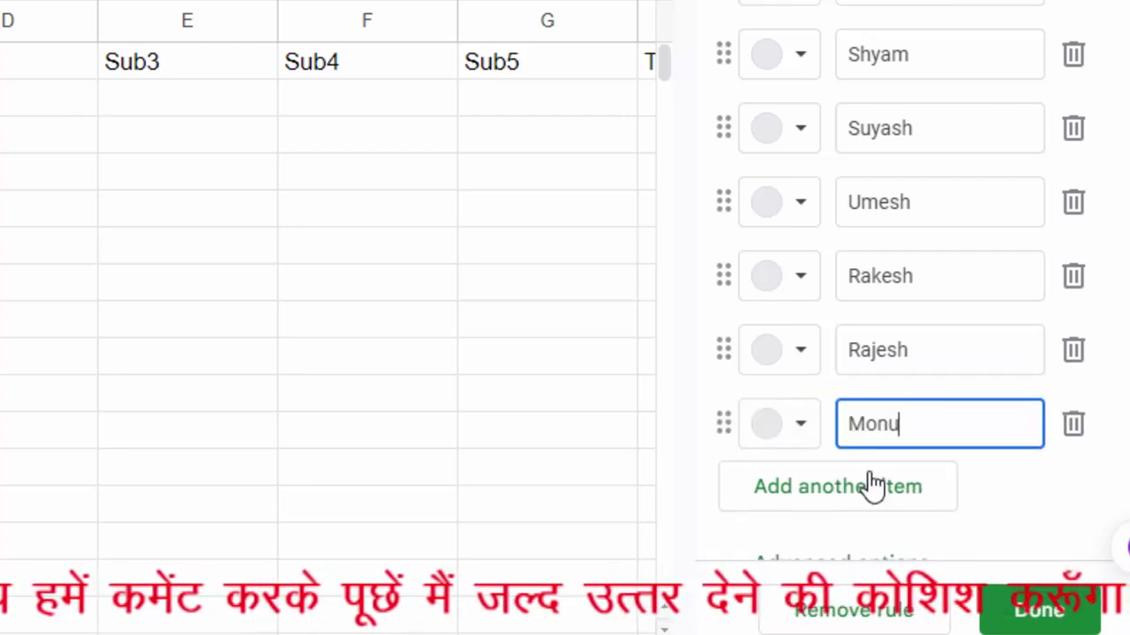
pyautogui.click(863, 499)
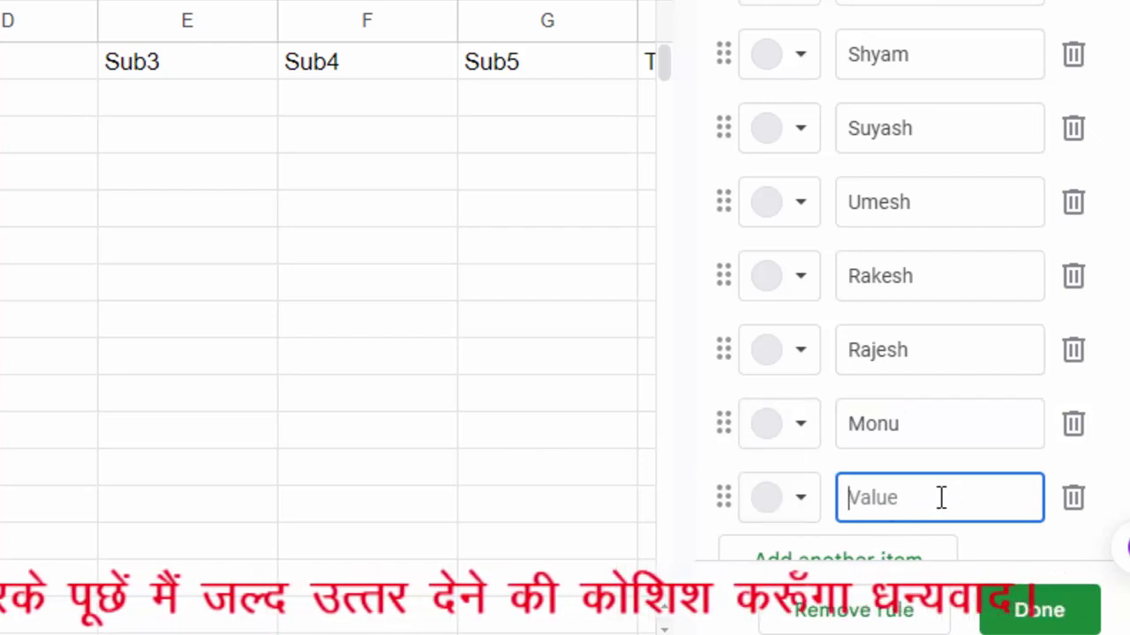
pyautogui.write('Yog')
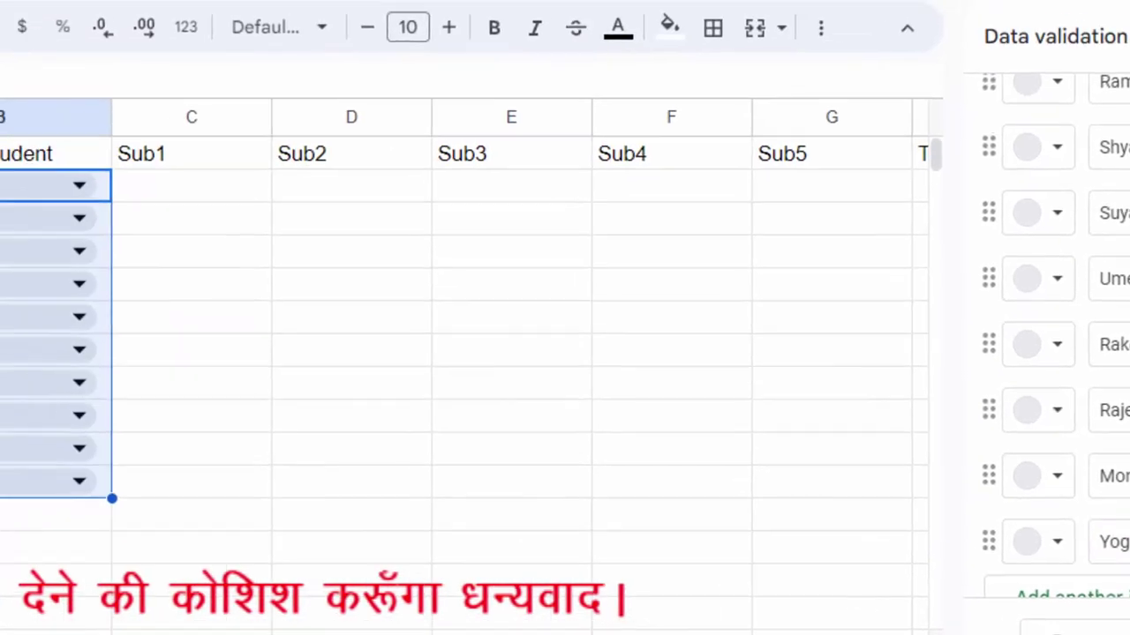
# - Save the dropdown rule and pick Ram, Shyam, Suyash, Umesh and Rakesh for roll numbers 1–5
pyautogui.click(1040, 609)
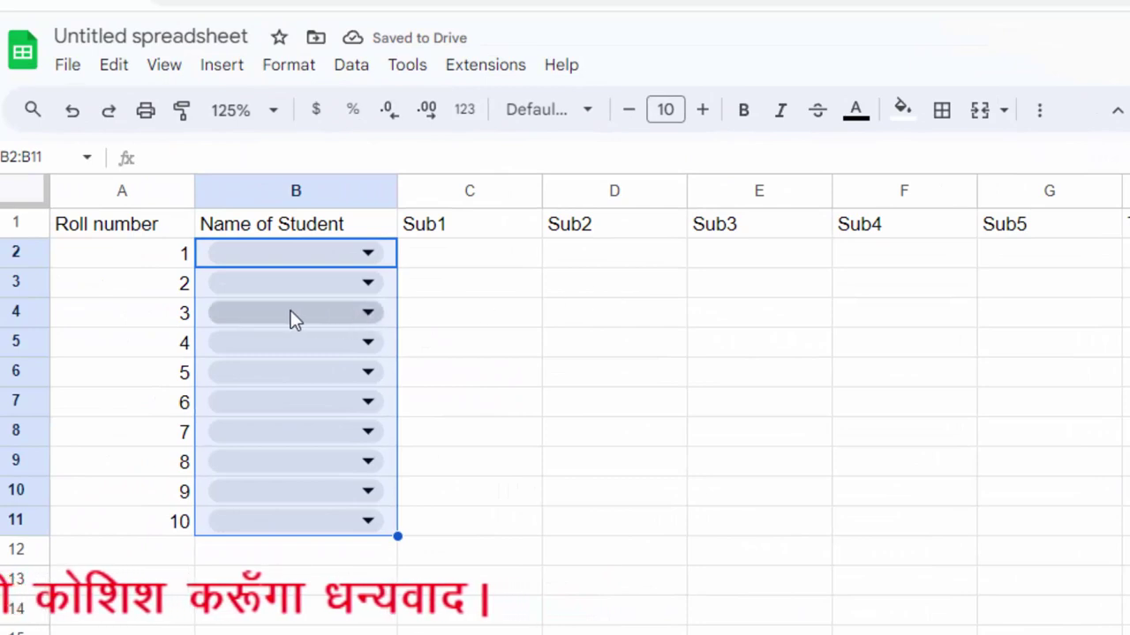
pyautogui.click(365, 258)
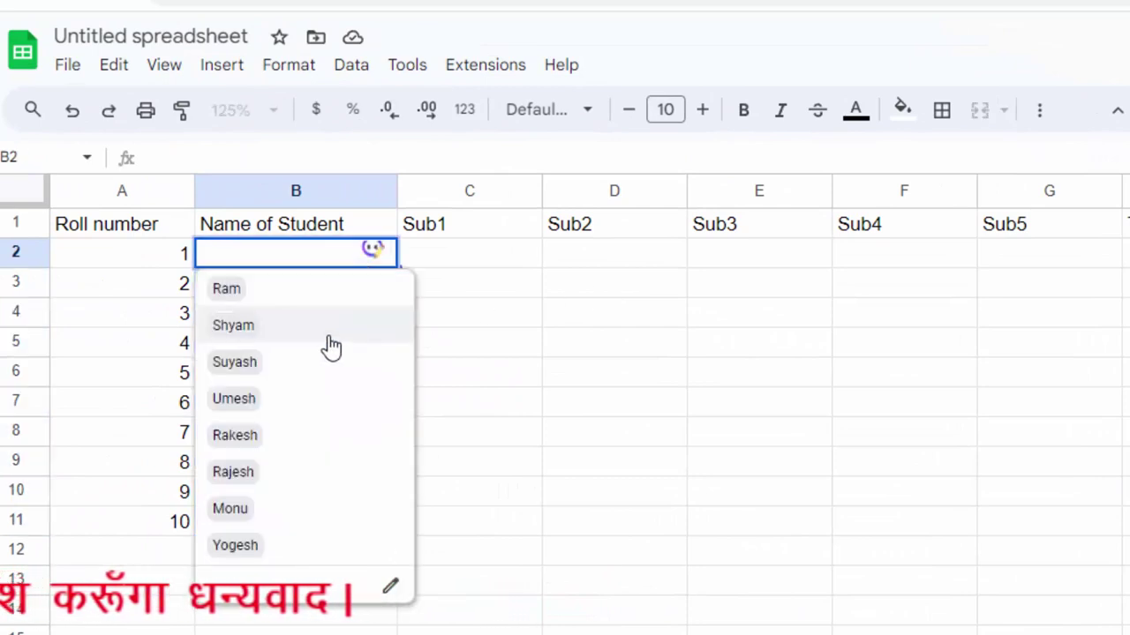
pyautogui.click(308, 300)
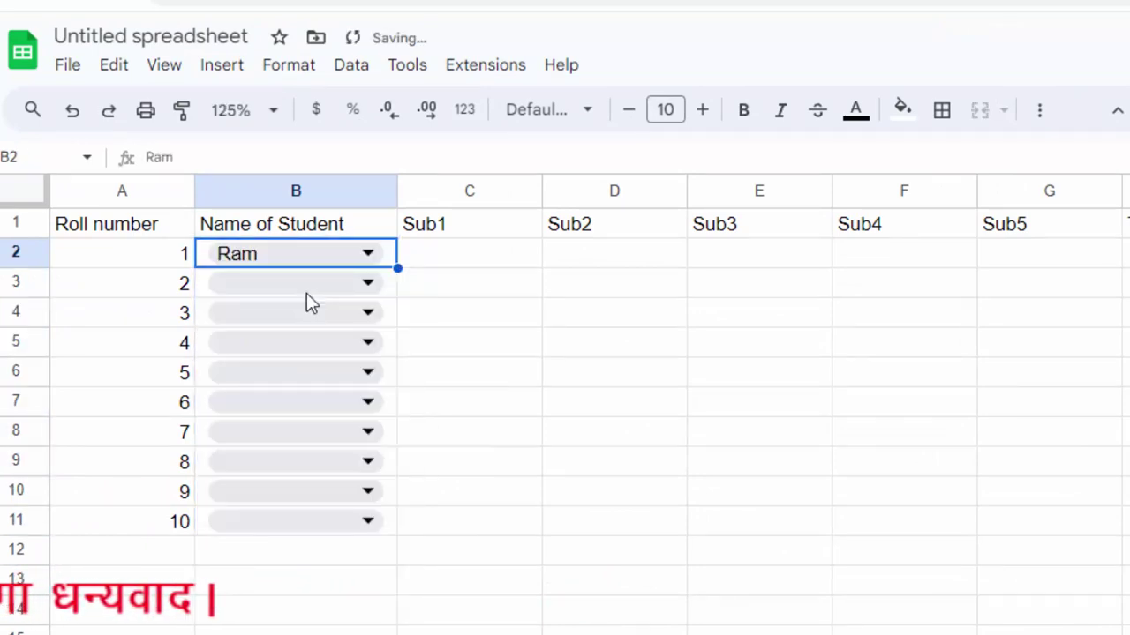
pyautogui.click(367, 294)
pyautogui.click(334, 357)
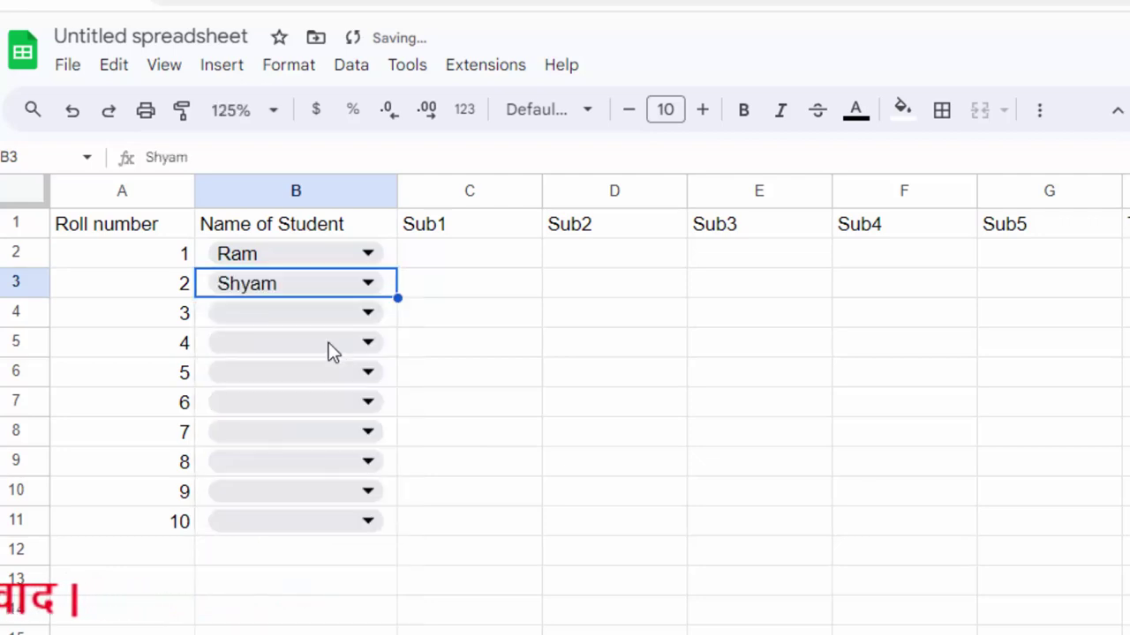
pyautogui.click(329, 344)
pyautogui.click(343, 314)
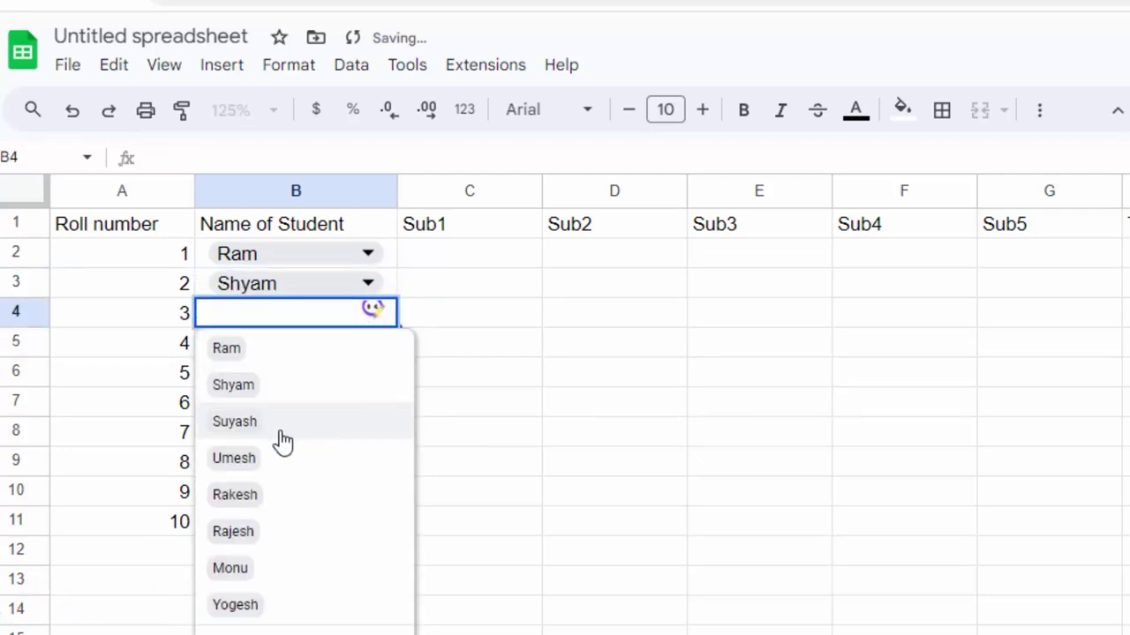
pyautogui.click(279, 430)
pyautogui.click(365, 349)
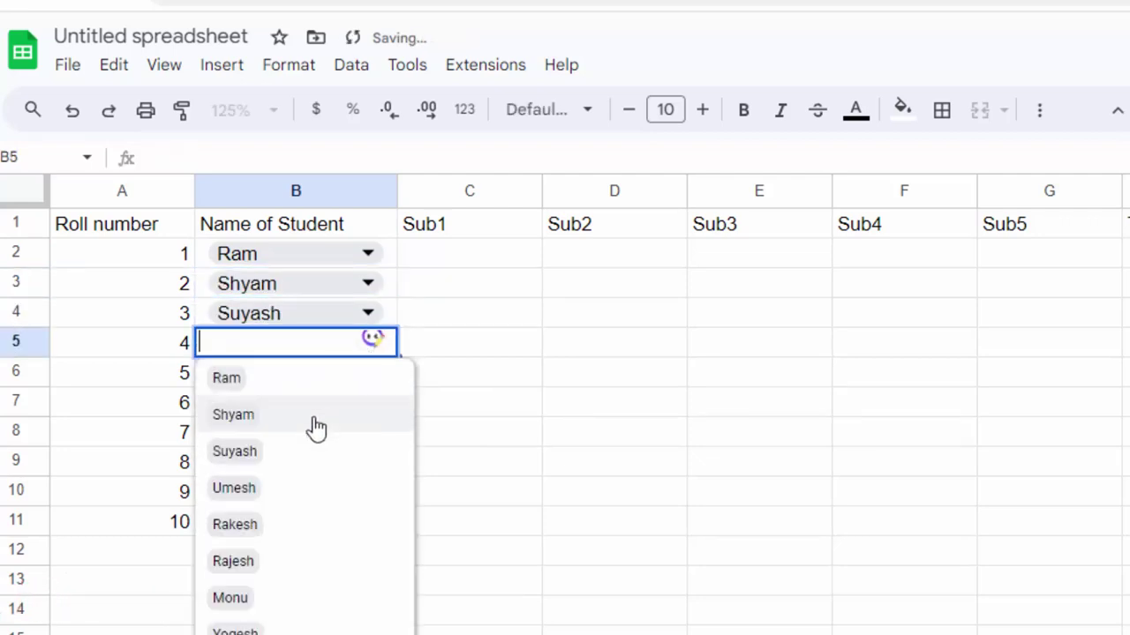
pyautogui.click(291, 487)
pyautogui.click(369, 374)
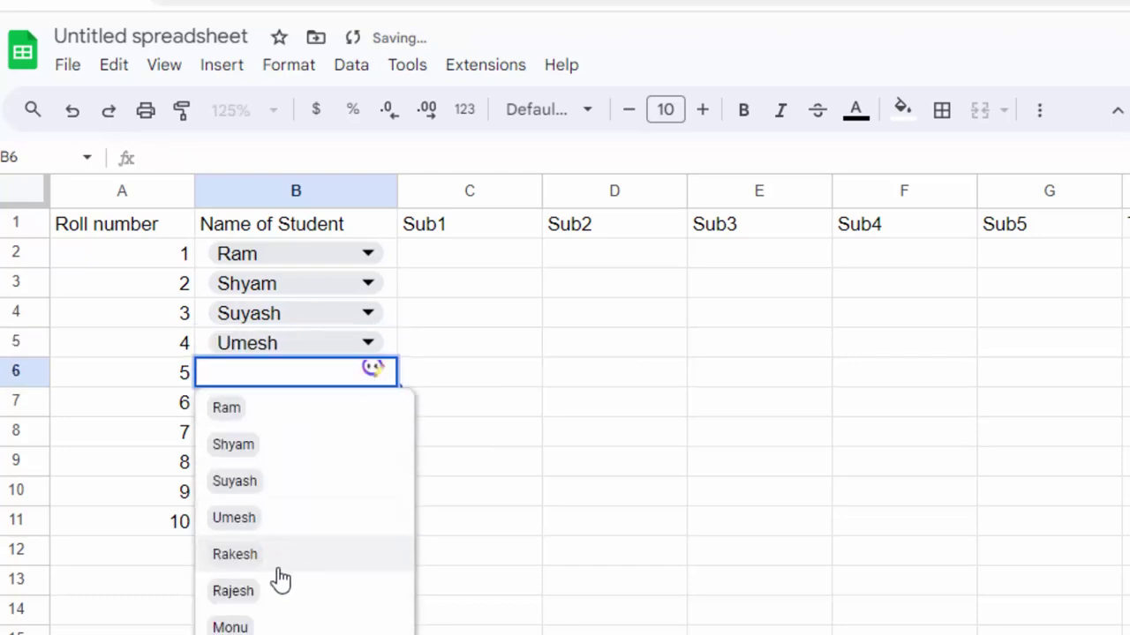
pyautogui.click(290, 556)
# - Pick Rajesh, Monu, Yogesh, Umesh and Umesh for roll numbers 6–10
pyautogui.click(363, 404)
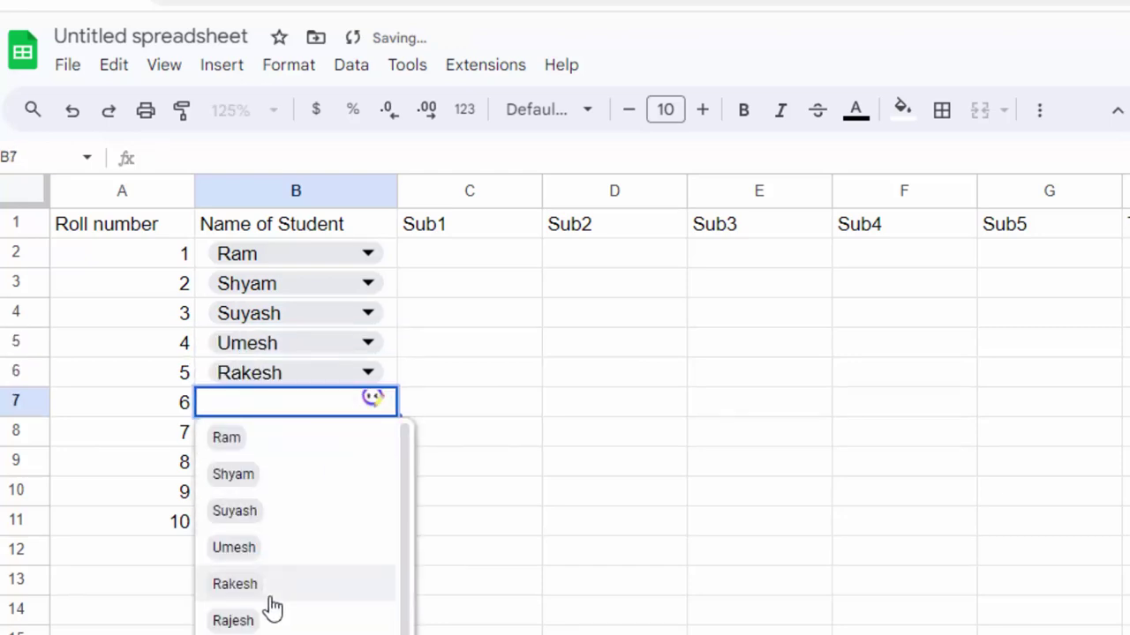
pyautogui.click(292, 622)
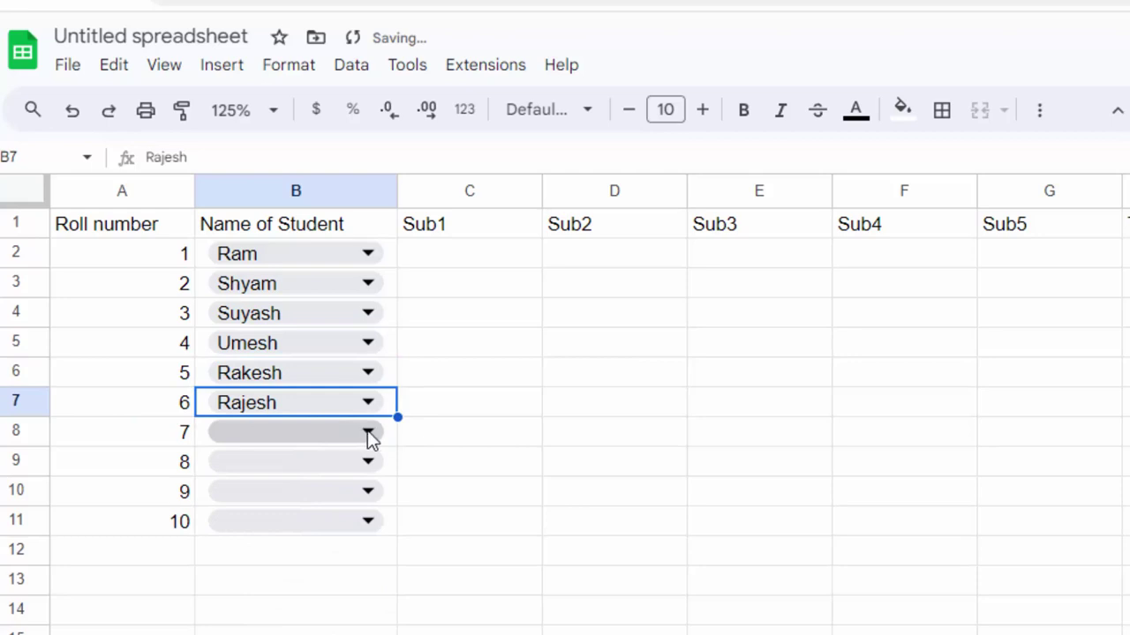
pyautogui.click(367, 432)
pyautogui.write('Monu')
pyautogui.press('Return')
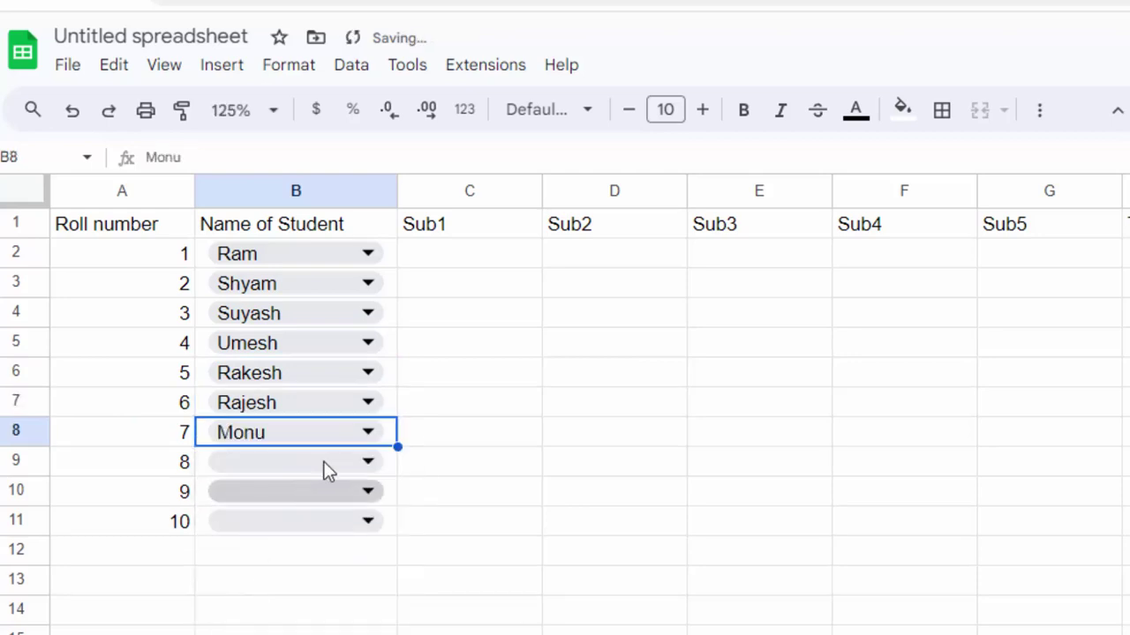
pyautogui.click(345, 470)
pyautogui.scroll(-2, 300, 556)
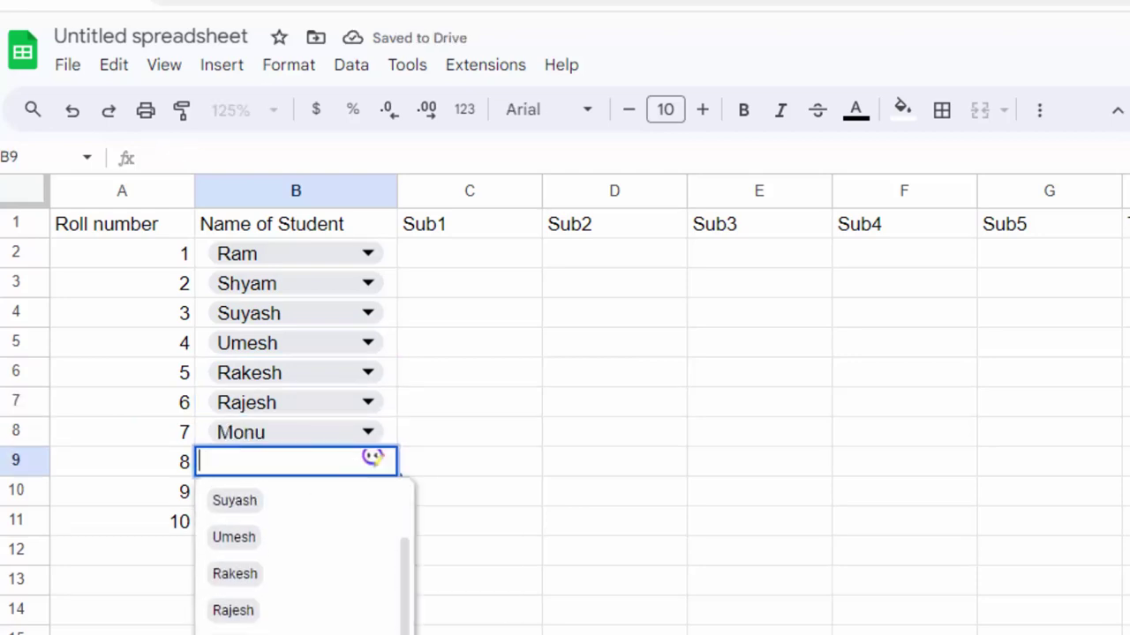
pyautogui.click(234, 630)
pyautogui.click(372, 493)
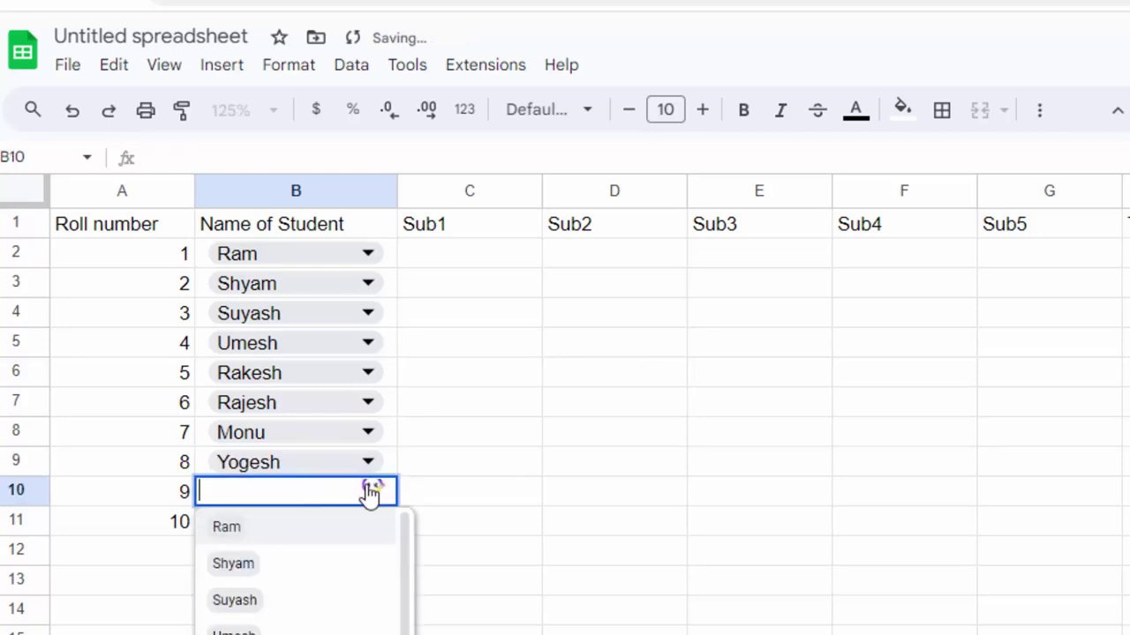
pyautogui.scroll(-1, 289, 625)
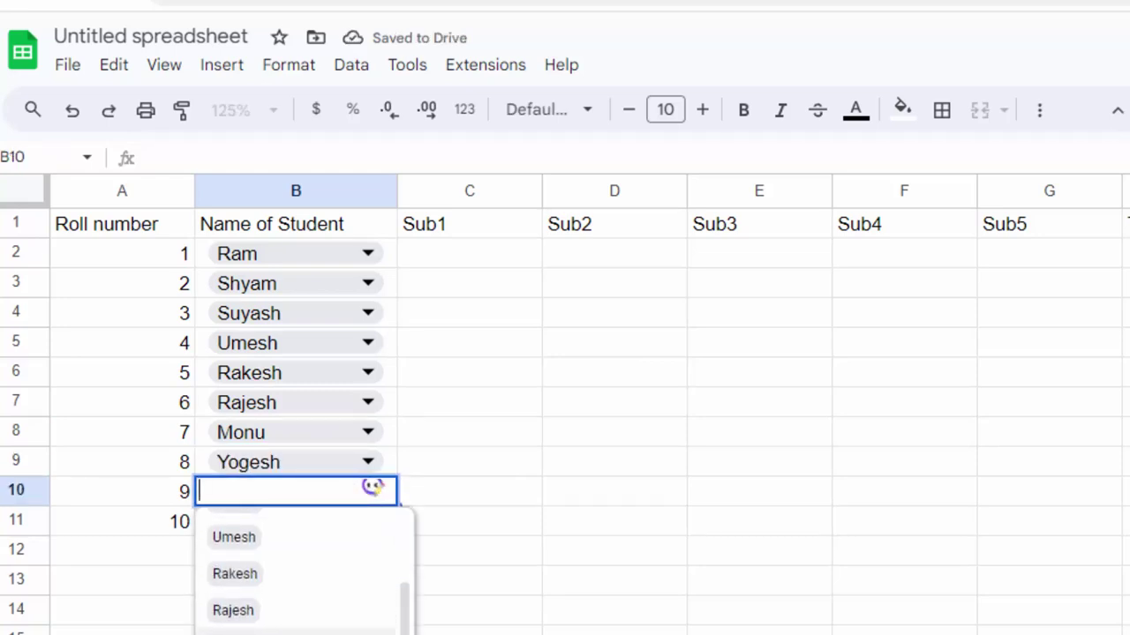
pyautogui.click(263, 542)
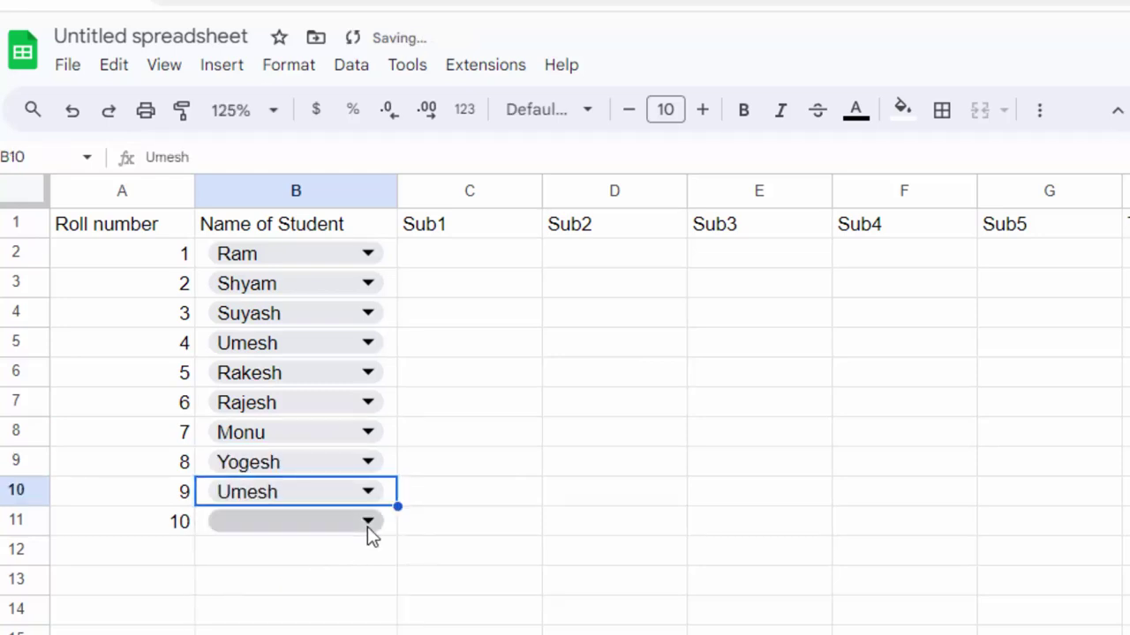
pyautogui.click(367, 522)
pyautogui.click(282, 630)
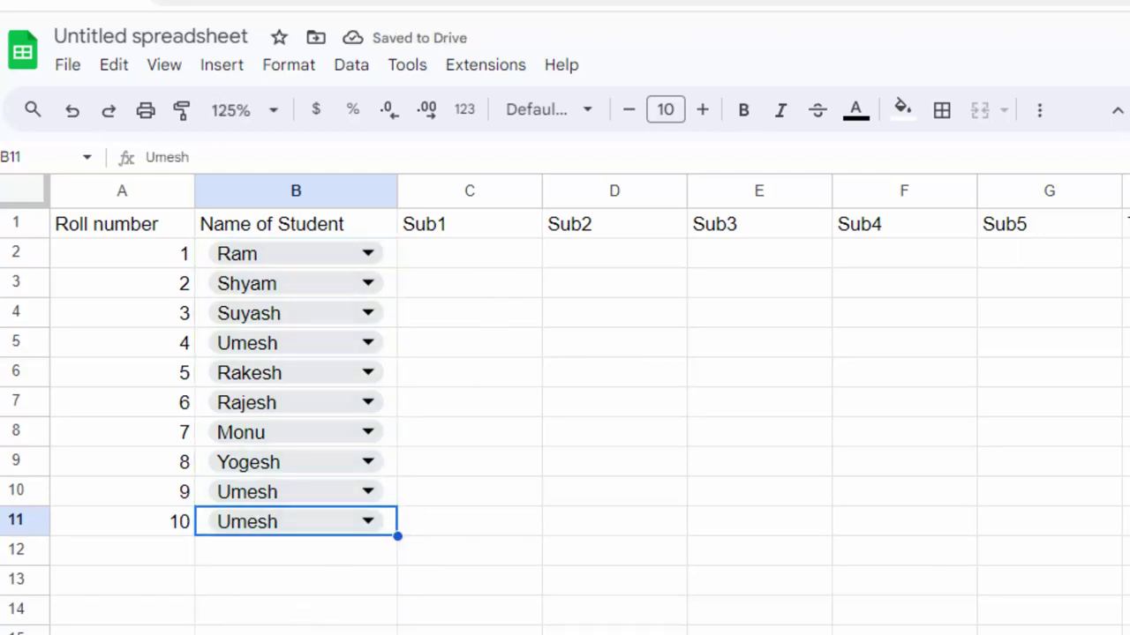
# - Enter =RANDBETWEEN(3,90) in C2 as Ram's Sub1 mark
pyautogui.click(437, 254)
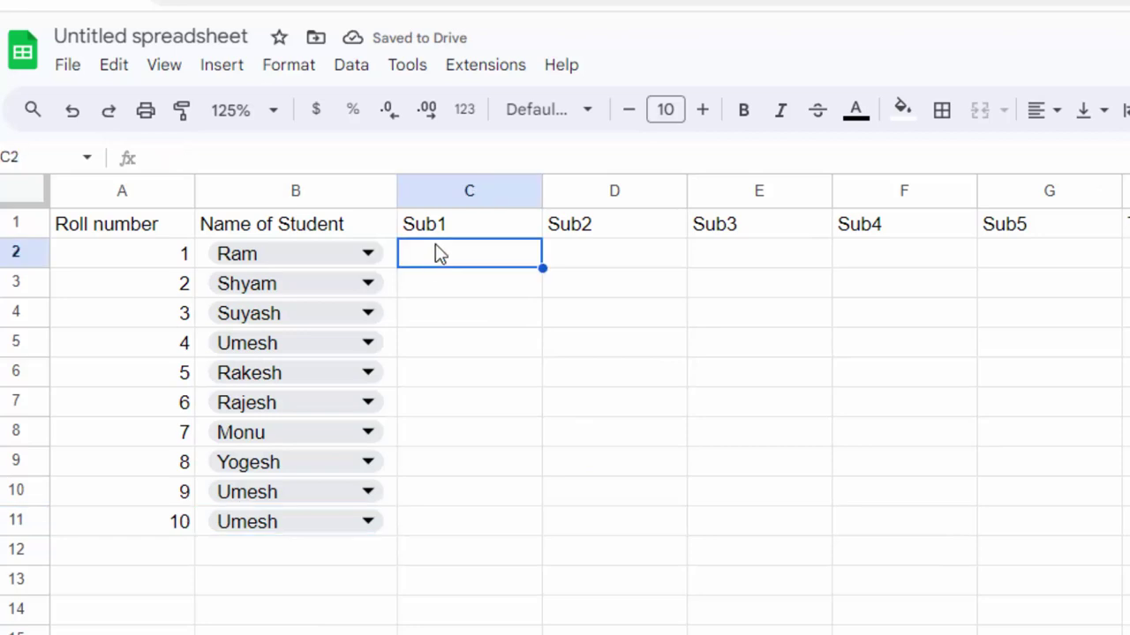
pyautogui.write('=r')
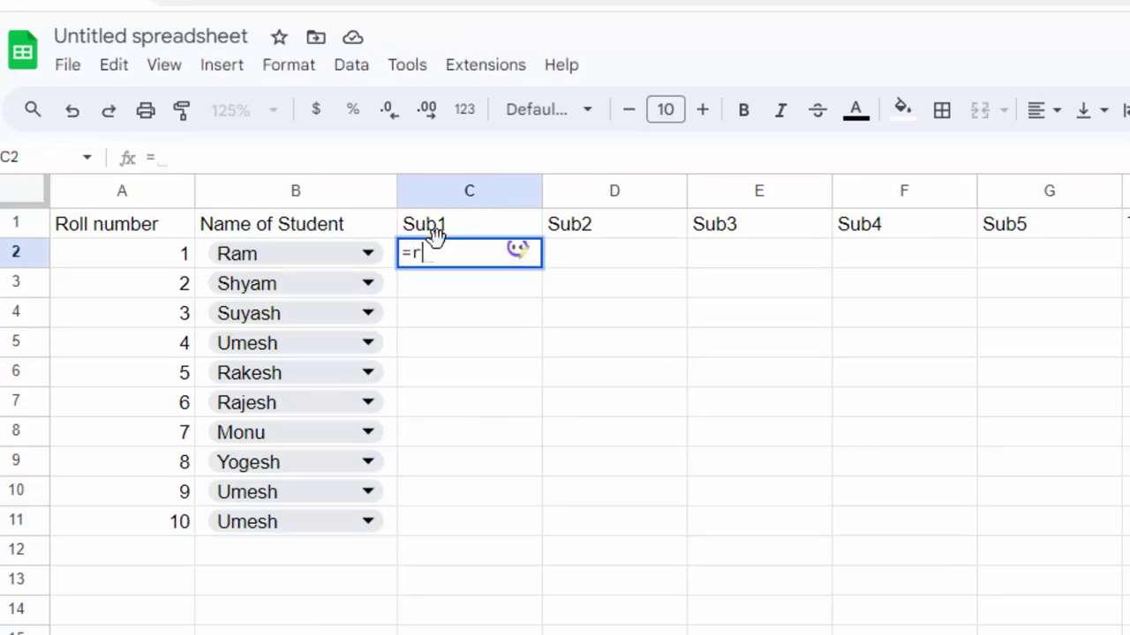
pyautogui.write('and')
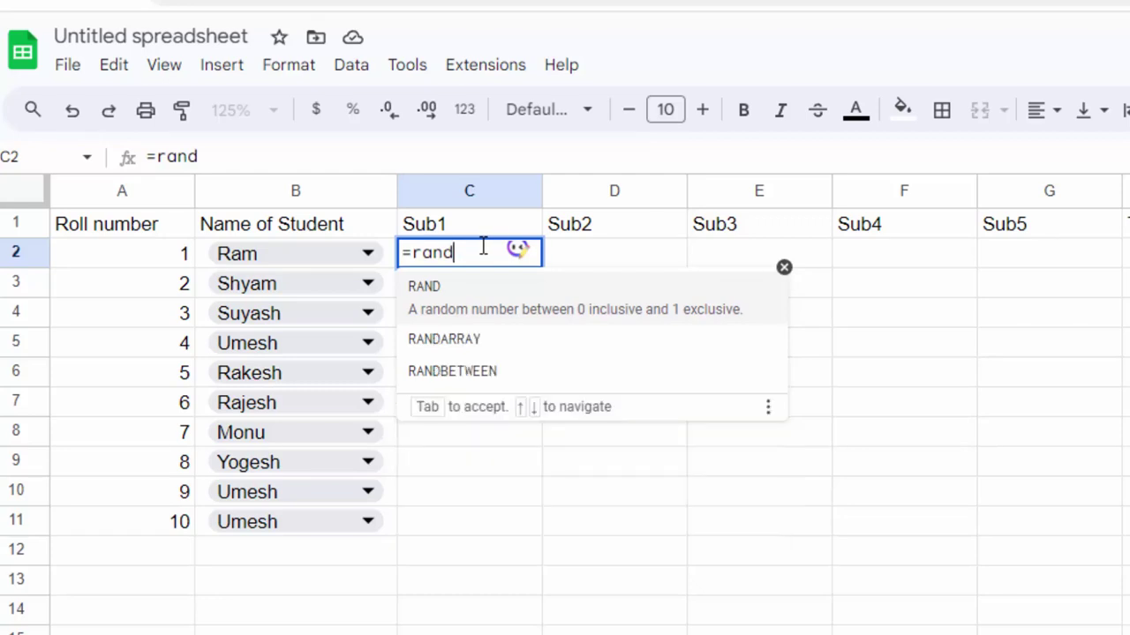
pyautogui.click(479, 375)
pyautogui.click(319, 375)
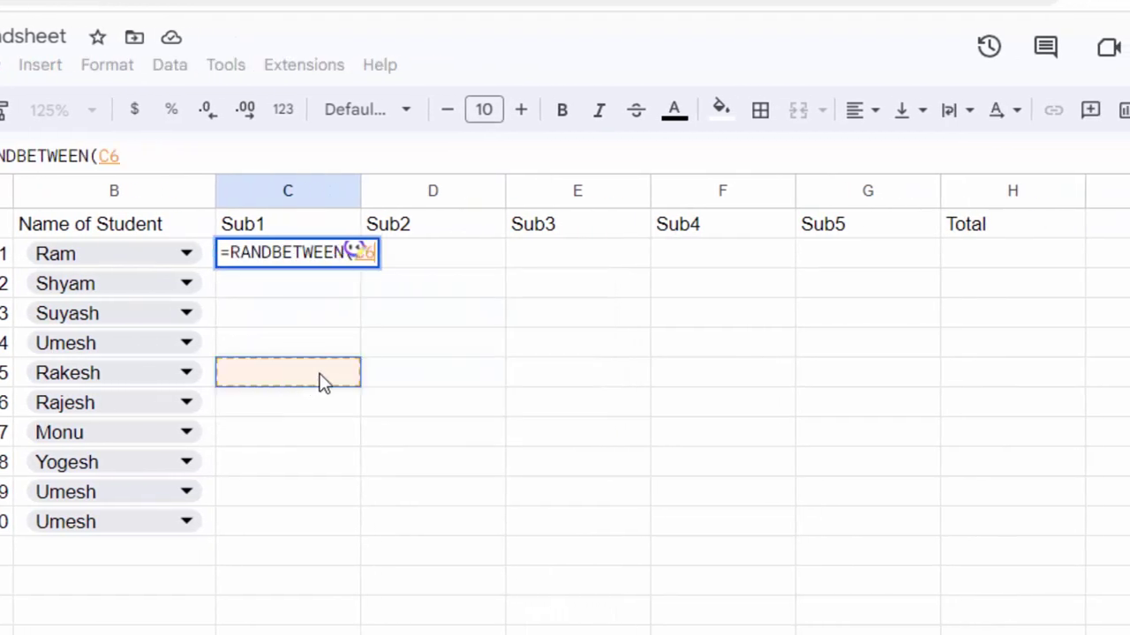
pyautogui.press('BackSpace')
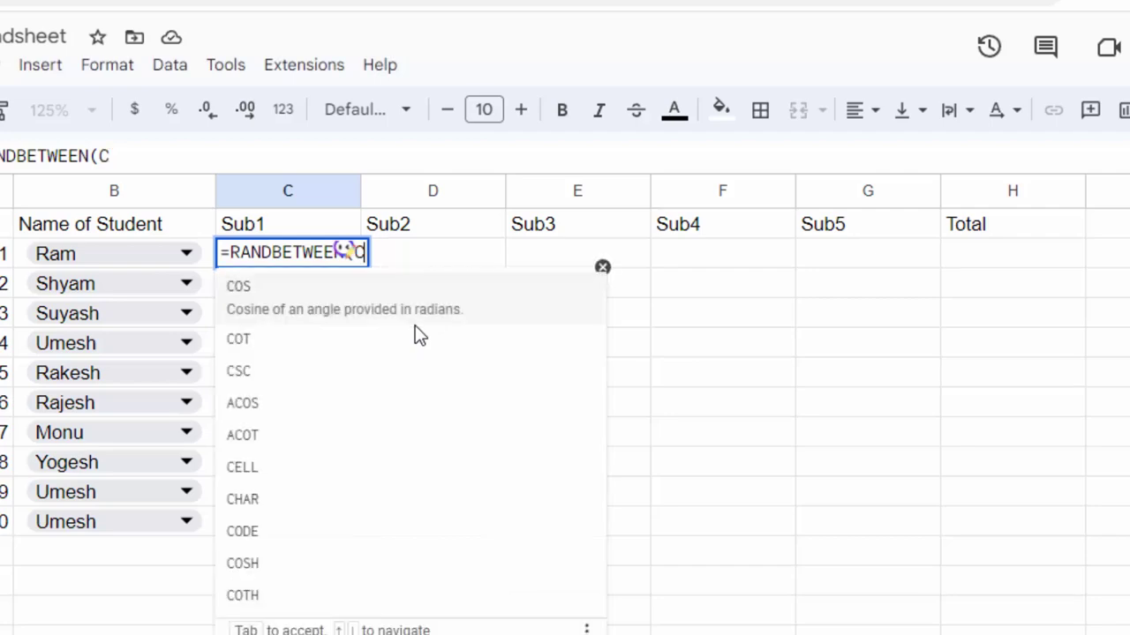
pyautogui.press('BackSpace')
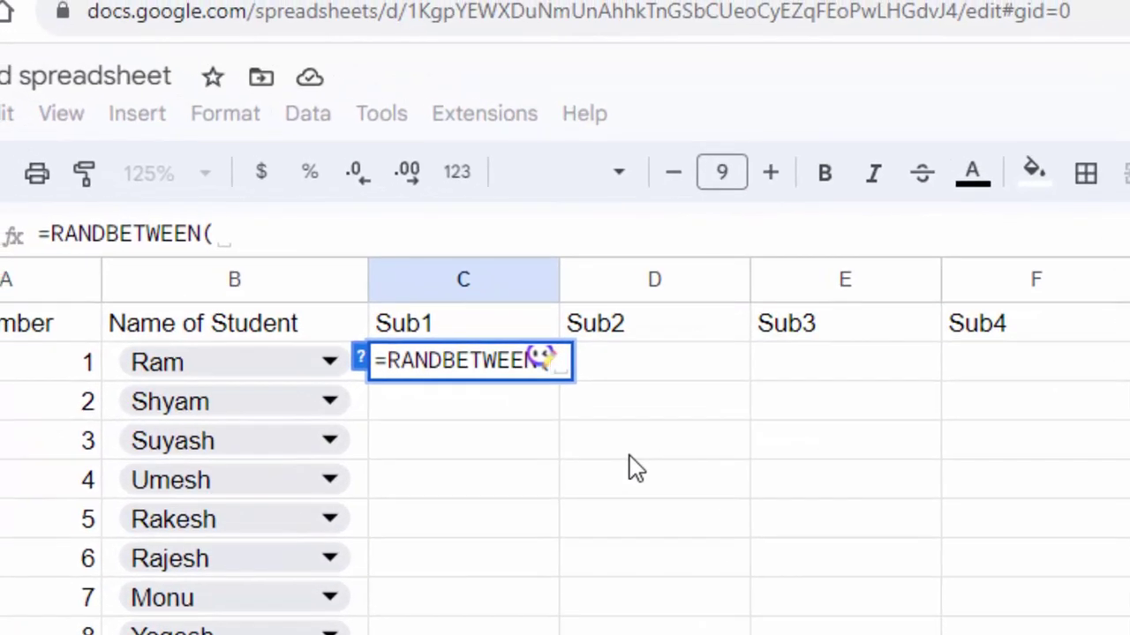
pyautogui.press('BackSpace')
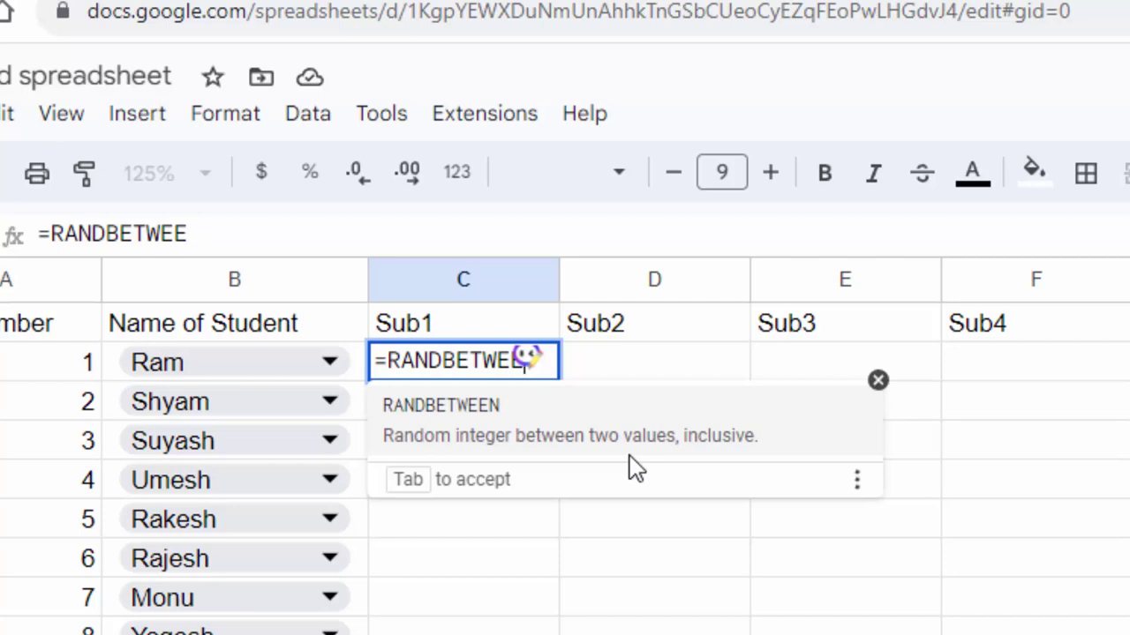
pyautogui.press('Tab')
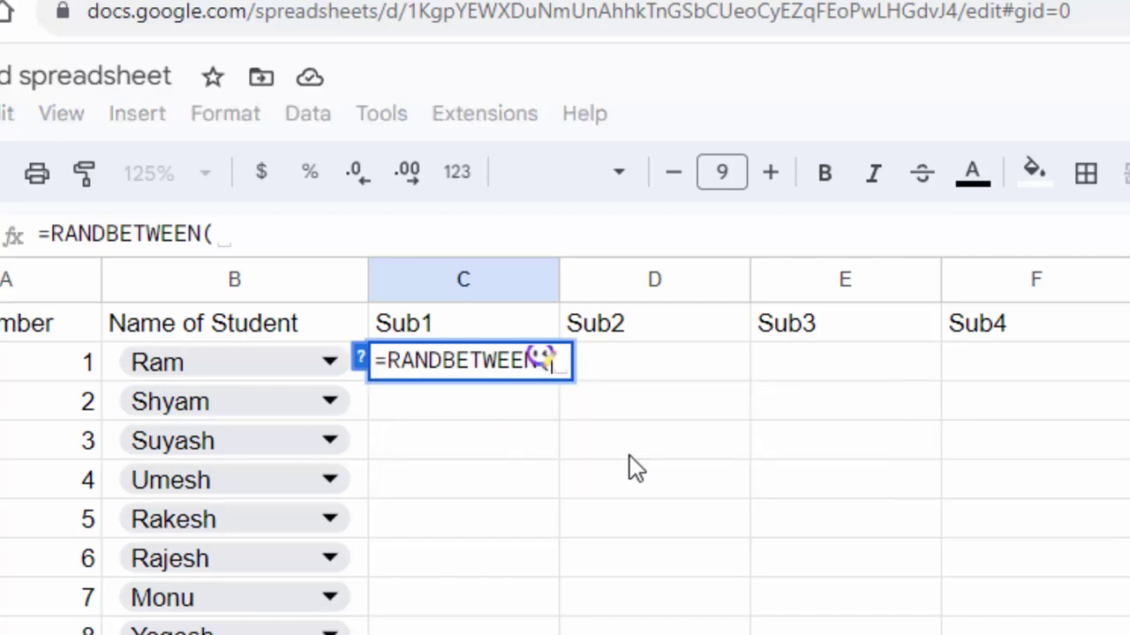
pyautogui.write('3,')
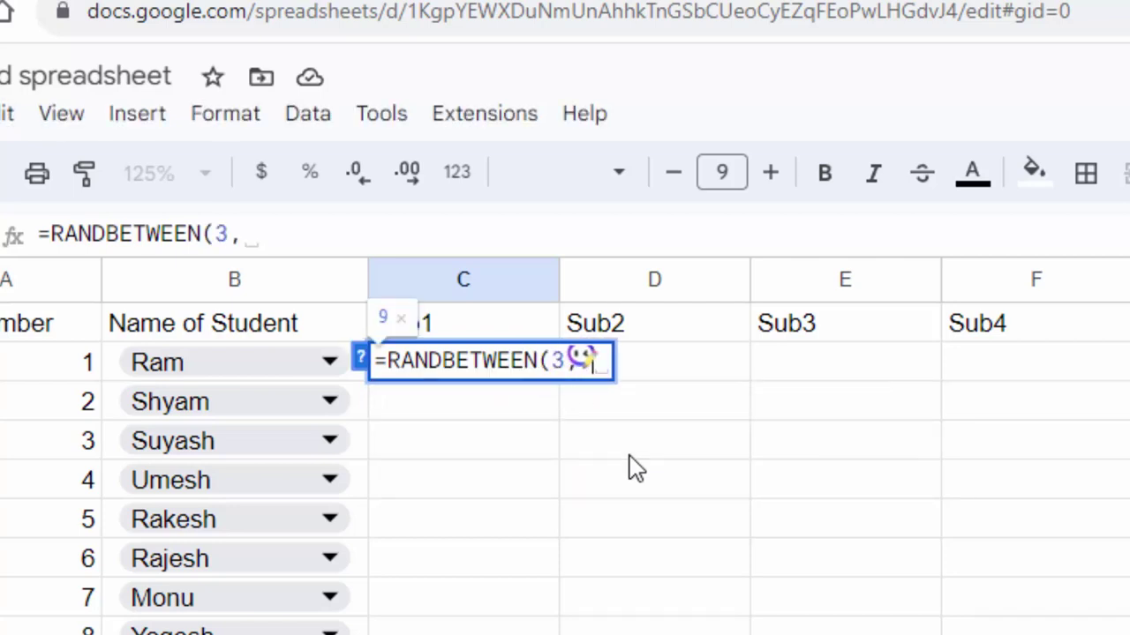
pyautogui.write('90')
pyautogui.press('Return')
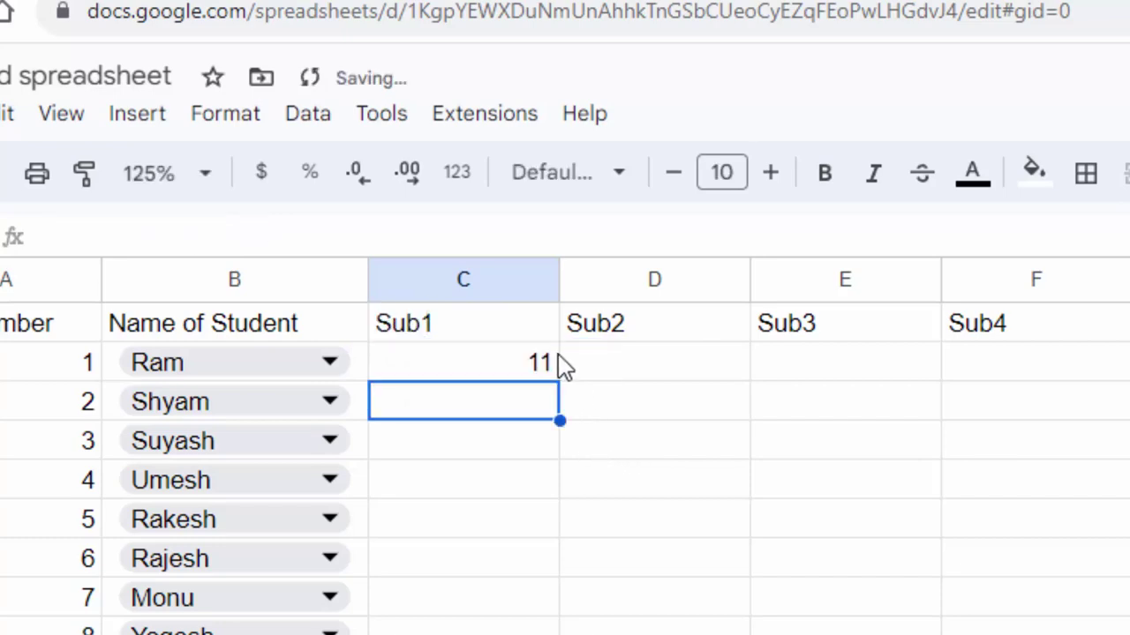
pyautogui.click(529, 369)
# - Copy the RANDBETWEEN formula across C2:G2, clear H2, and fill it down to row 11
pyautogui.moveTo(560, 381)
pyautogui.mouseDown()
pyautogui.moveTo(1004, 411)
pyautogui.moveTo(966, 267)
pyautogui.mouseUp()
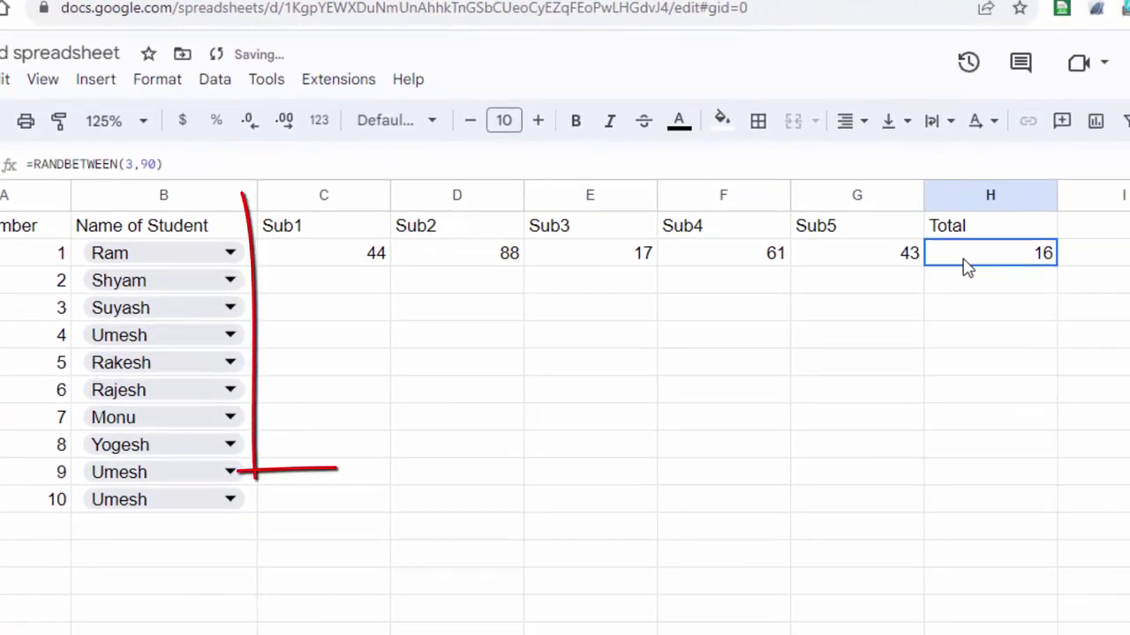
pyautogui.press('Delete')
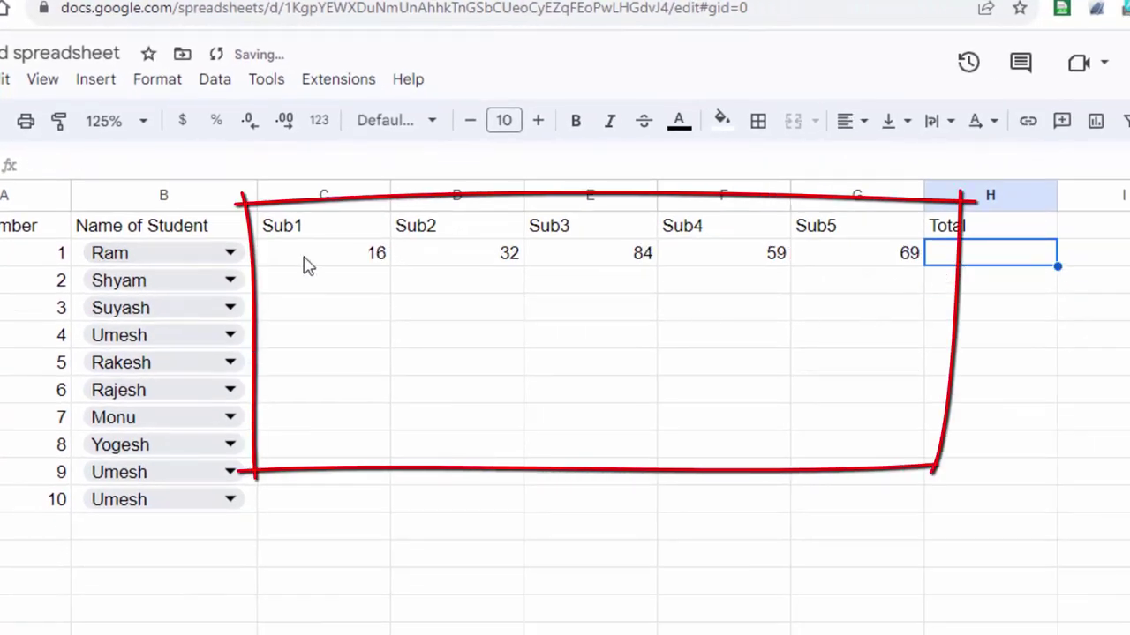
pyautogui.moveTo(304, 265); pyautogui.dragTo(912, 262)
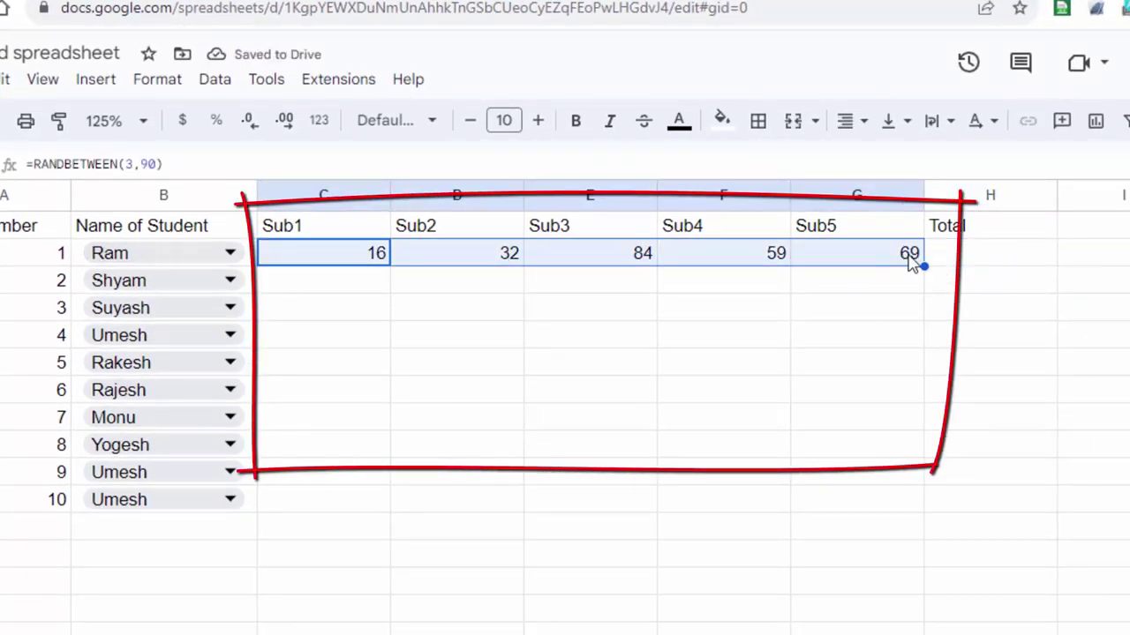
pyautogui.moveTo(924, 265); pyautogui.dragTo(937, 512)
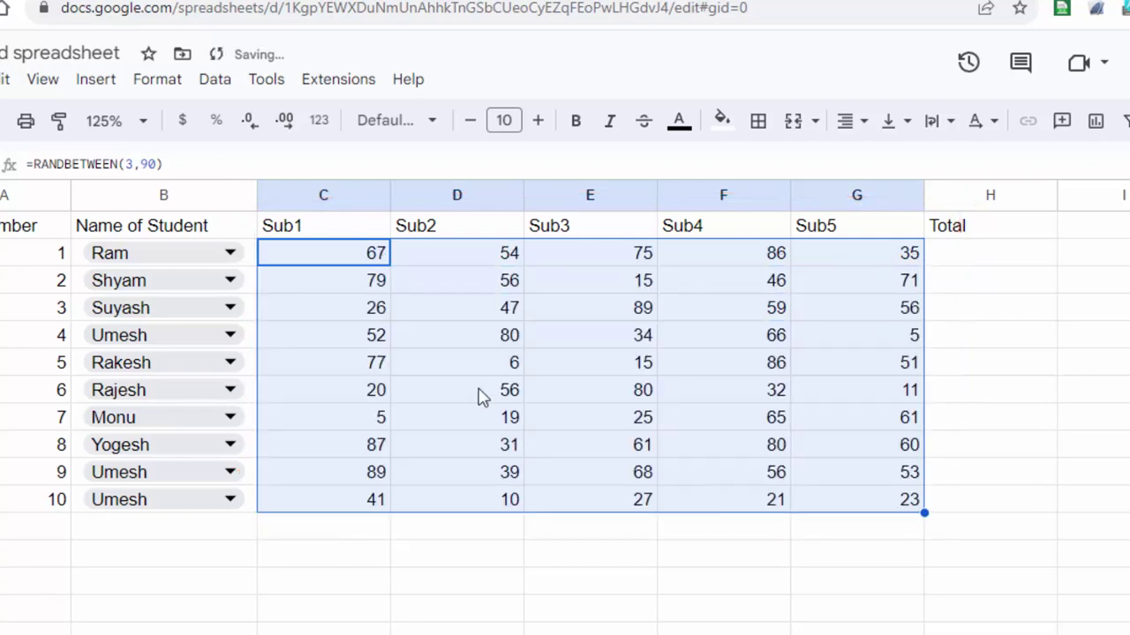
pyautogui.click(358, 263)
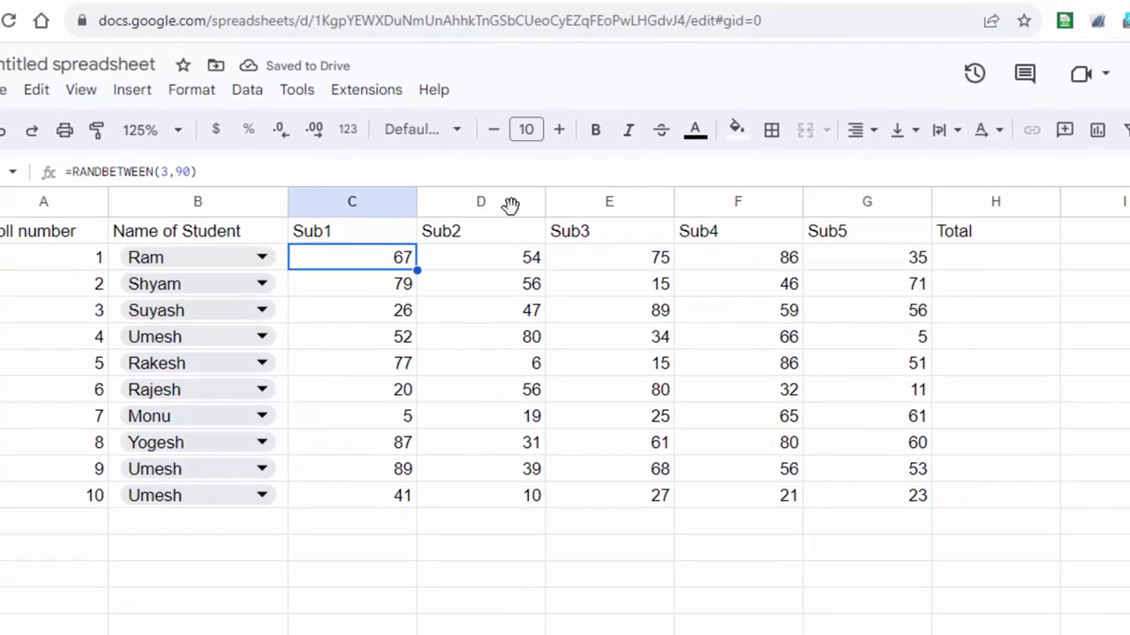
# - Give Ram's Sub1 cell a yellow fill and inspect a mark's formula
pyautogui.click(745, 135)
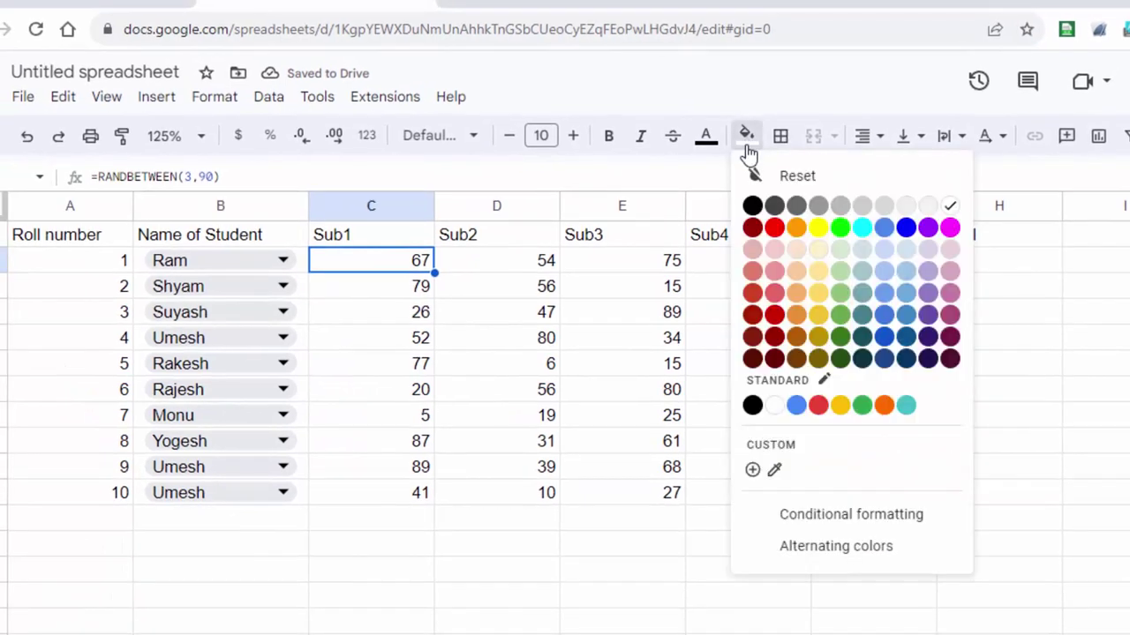
pyautogui.click(818, 232)
pyautogui.click(1094, 363)
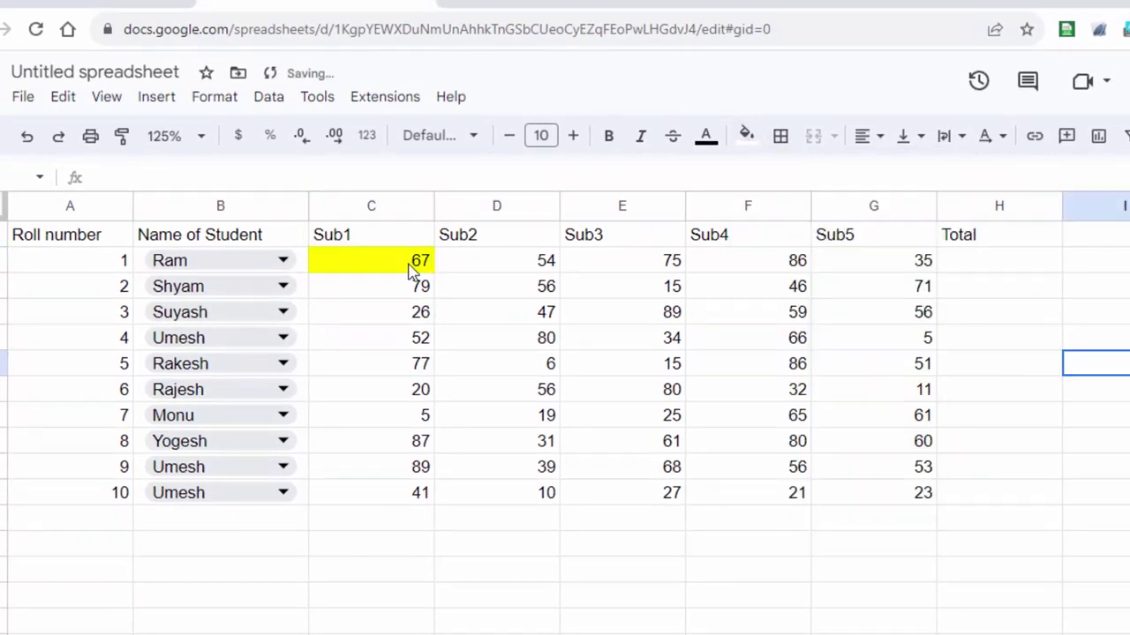
pyautogui.click(665, 521)
pyautogui.click(933, 467)
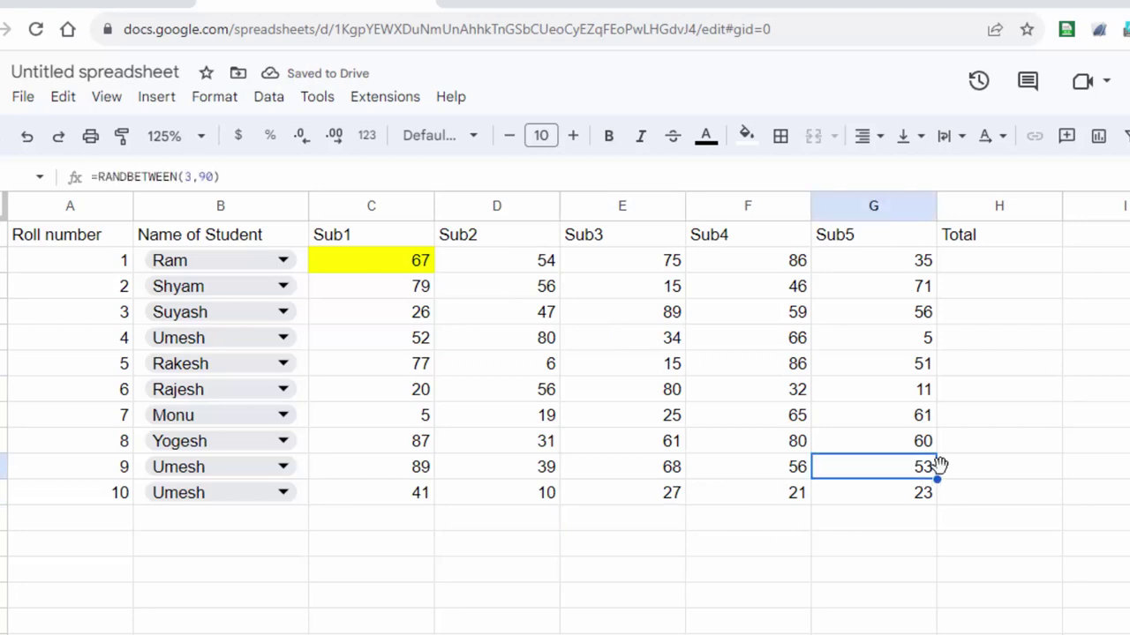
pyautogui.click(1013, 343)
# - Enter =SUM(C2:G2) in H2, giving Ram a total of 252
pyautogui.click(967, 265)
pyautogui.click(991, 431)
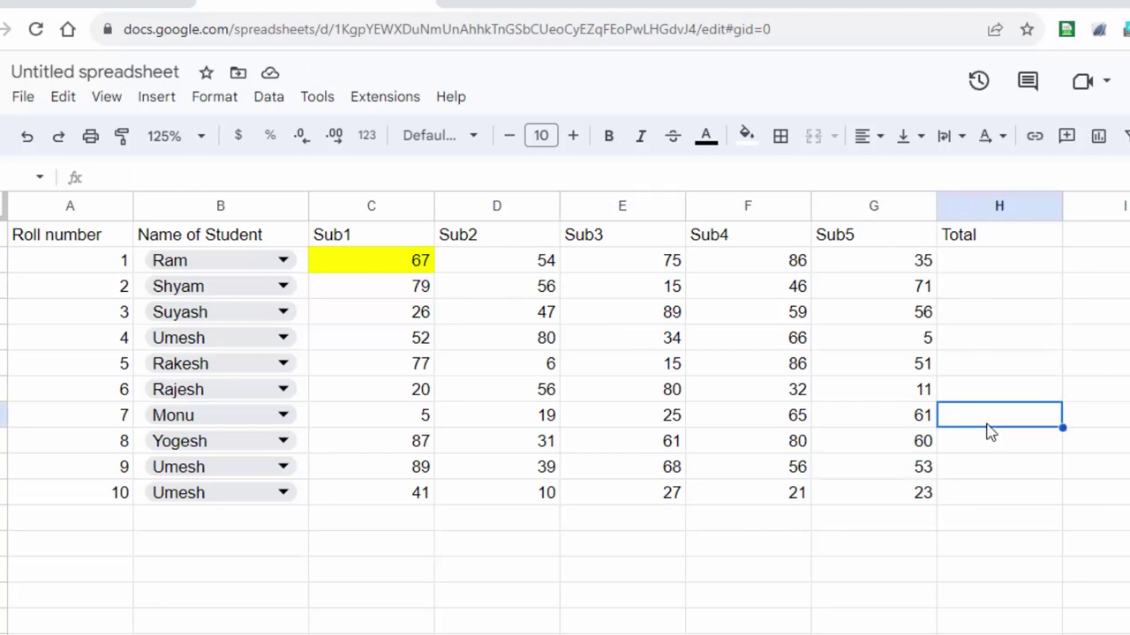
pyautogui.click(979, 267)
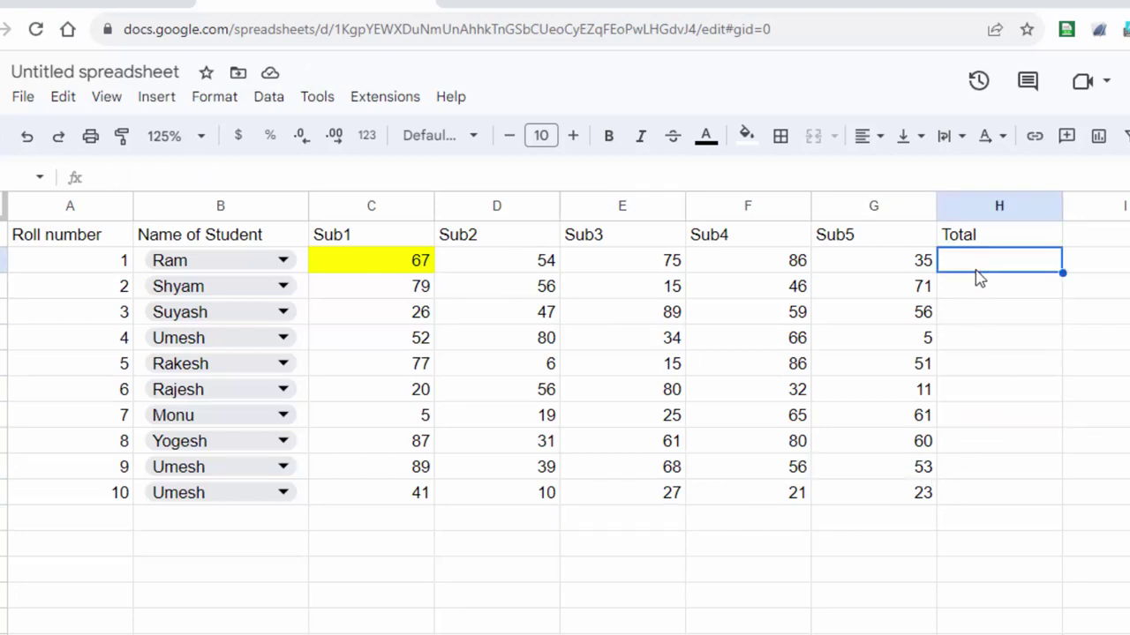
pyautogui.write('=sum')
pyautogui.press('Tab')
pyautogui.press('Return')
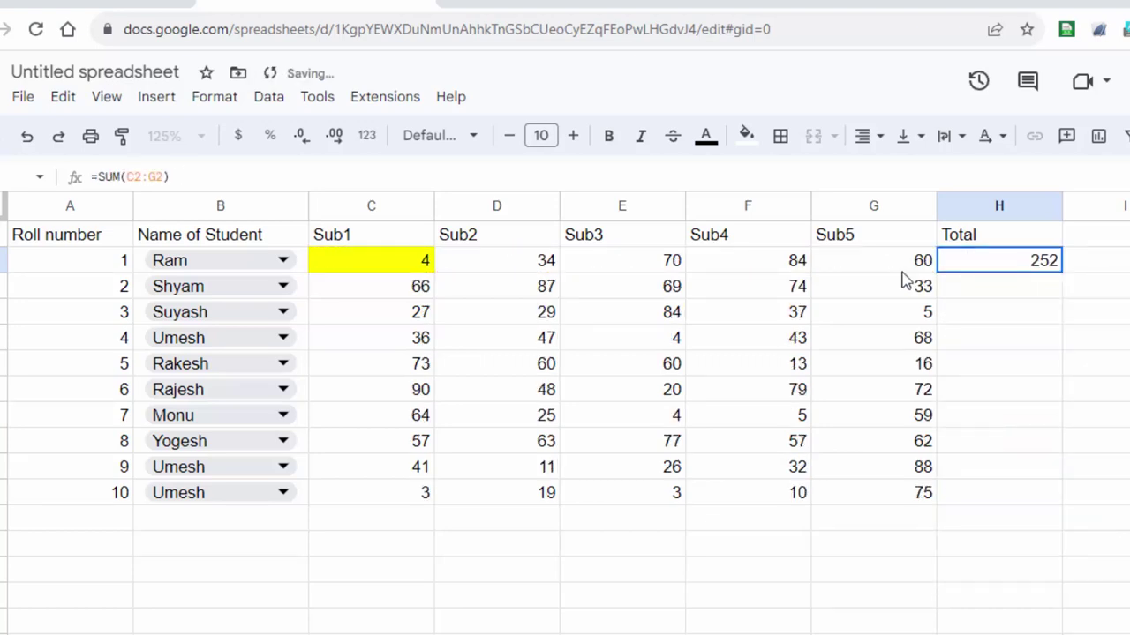
pyautogui.click(393, 261)
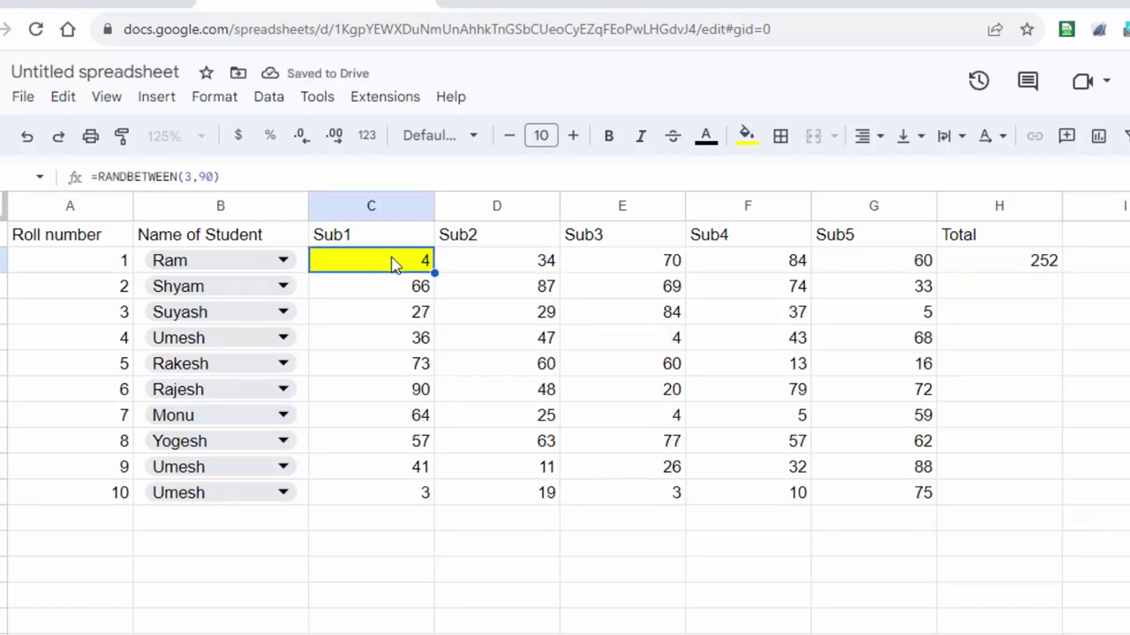
# - Copy C2:G11 and paste it back as values only, then close Quick Compose
pyautogui.moveTo(393, 262); pyautogui.dragTo(898, 495)
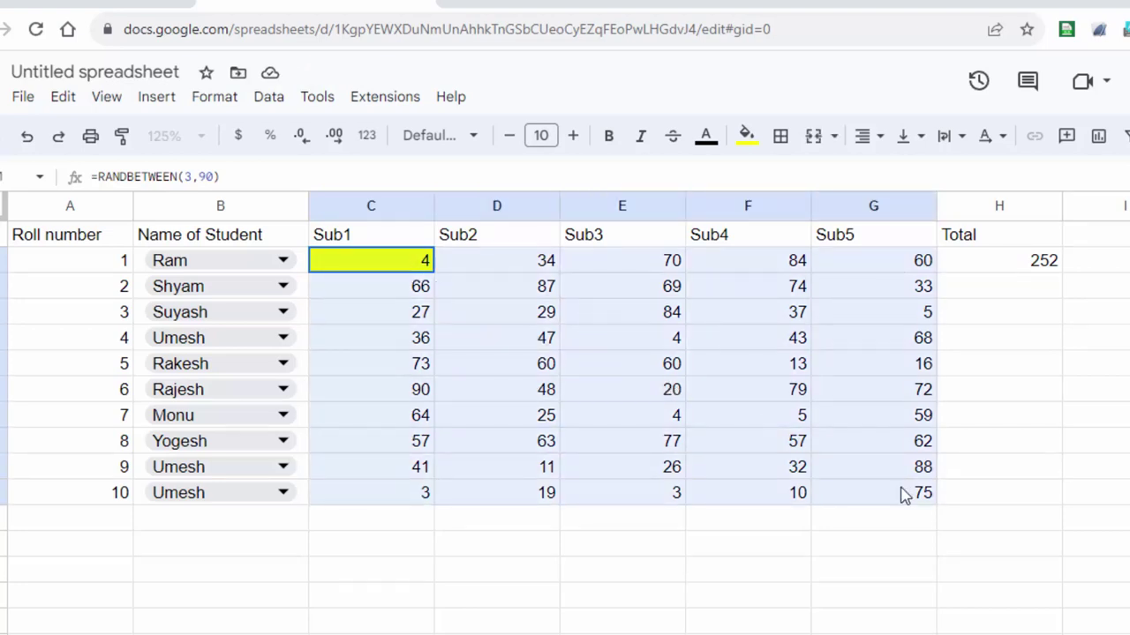
pyautogui.rightClick(660, 322)
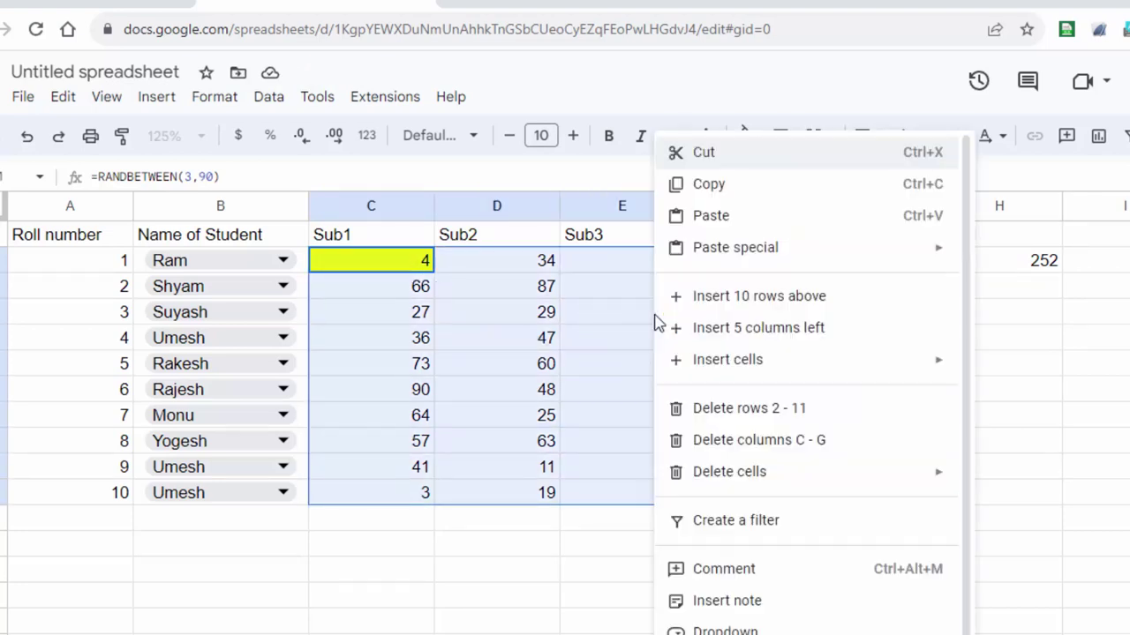
pyautogui.click(698, 187)
pyautogui.rightClick(650, 335)
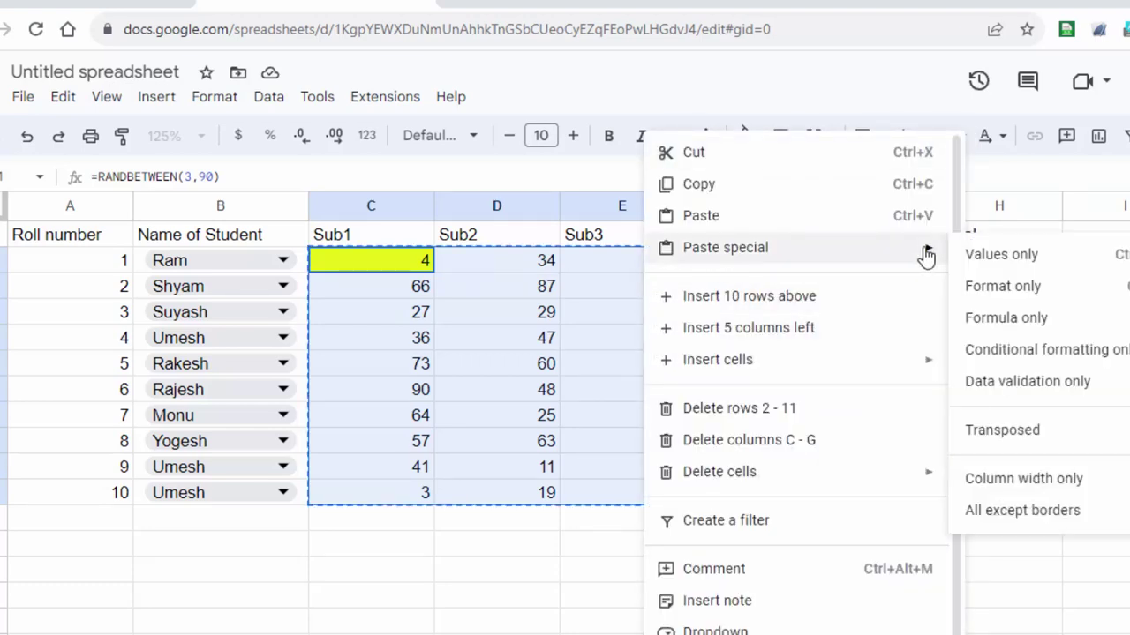
pyautogui.click(995, 255)
pyautogui.click(1058, 390)
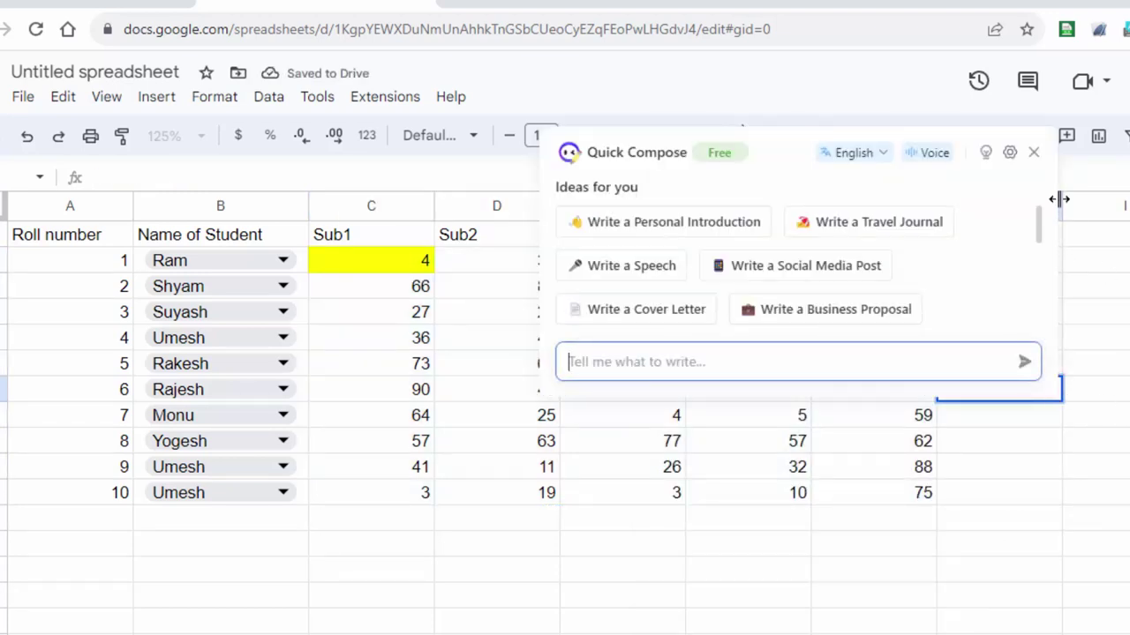
pyautogui.click(1033, 153)
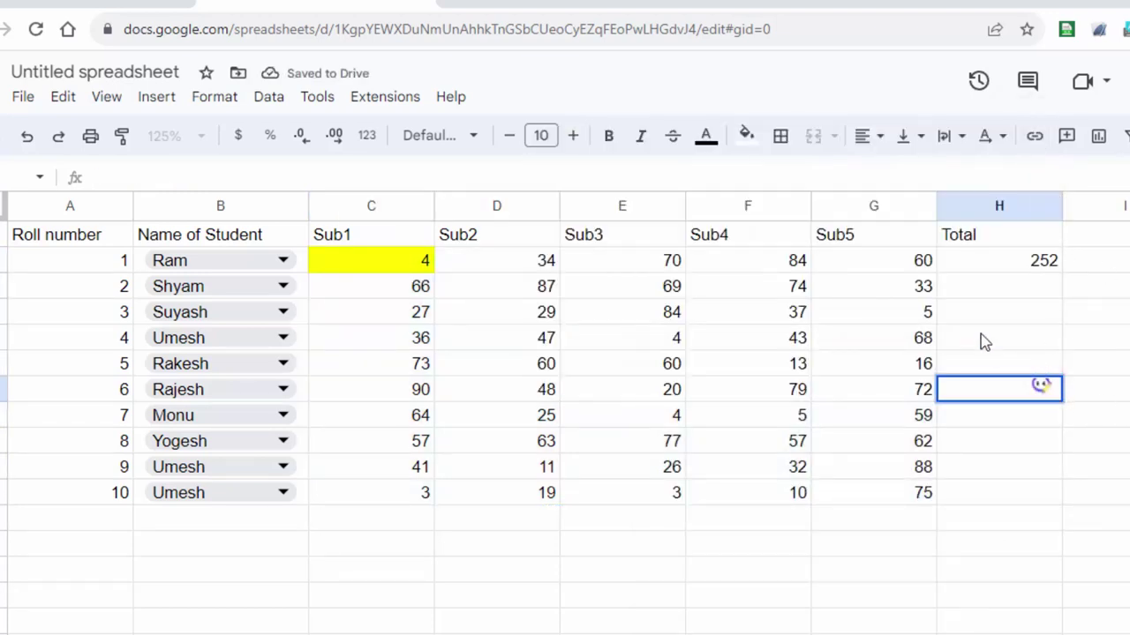
# - Fill Ram's SUM formula from H2 down to H11 for all ten students
pyautogui.click(999, 264)
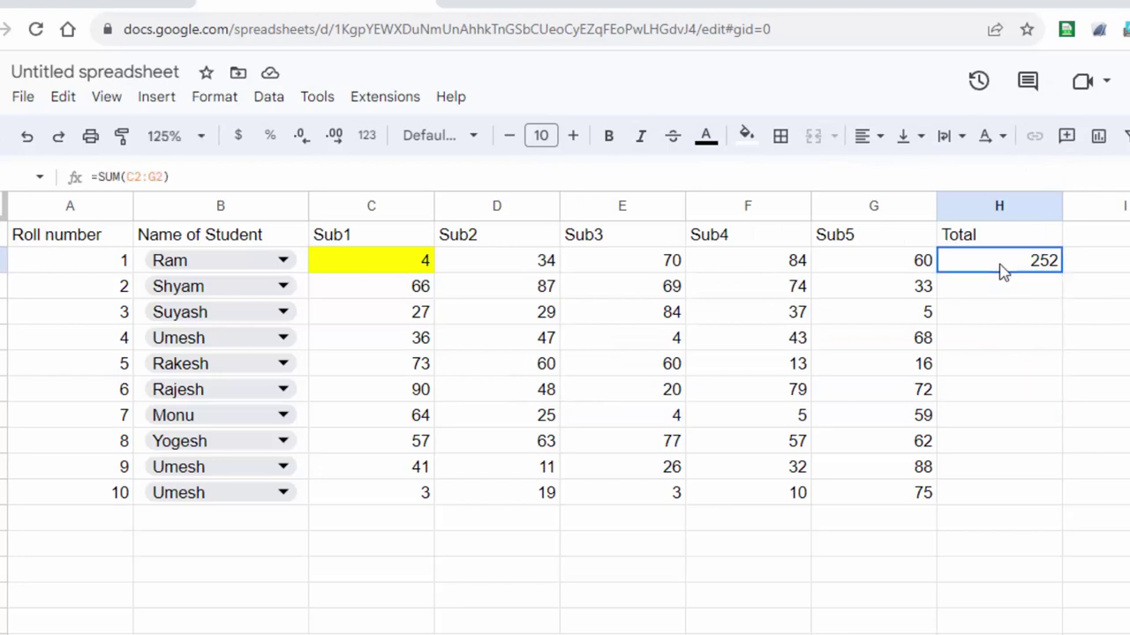
pyautogui.doubleClick(1063, 273)
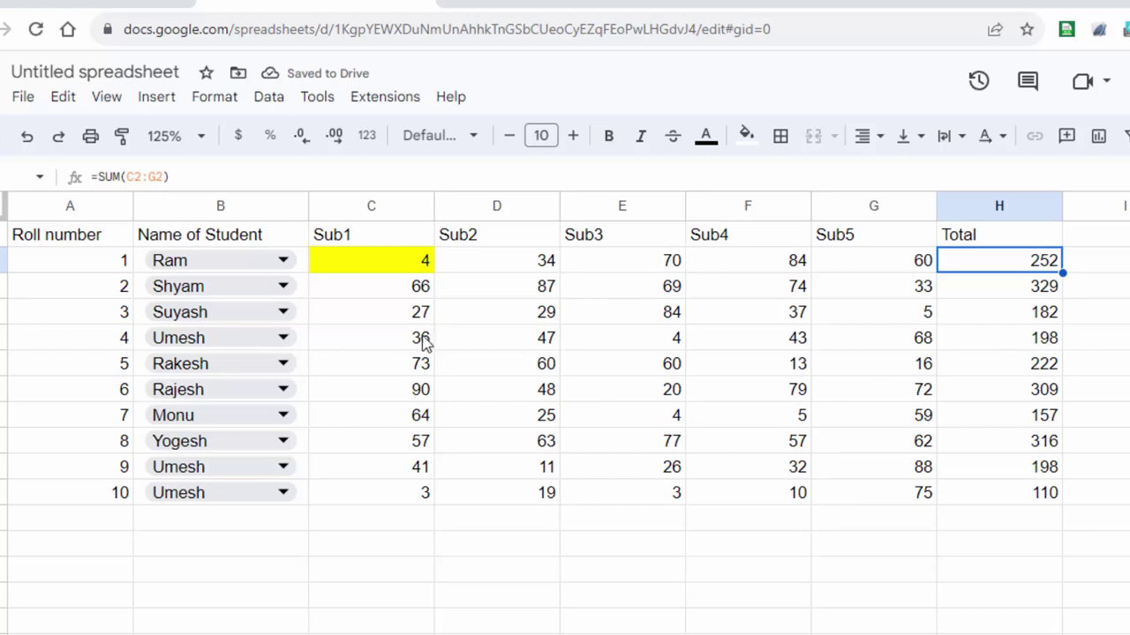
pyautogui.click(524, 291)
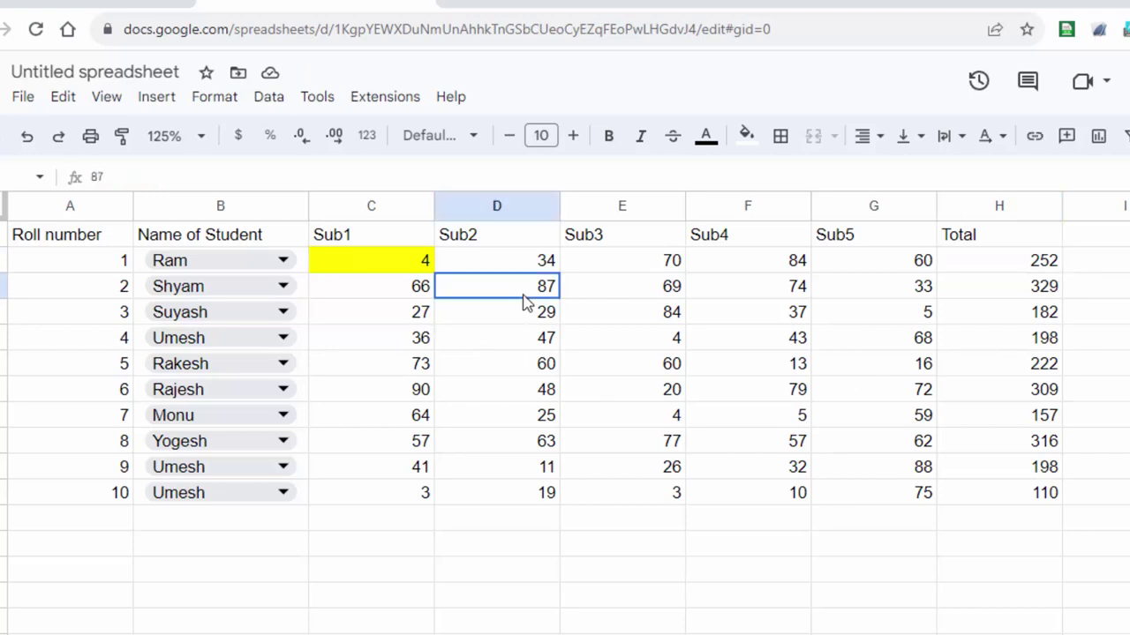
# - Give every cell of A1:H11 red double-line borders
pyautogui.hotkey('ctrl', 'a')
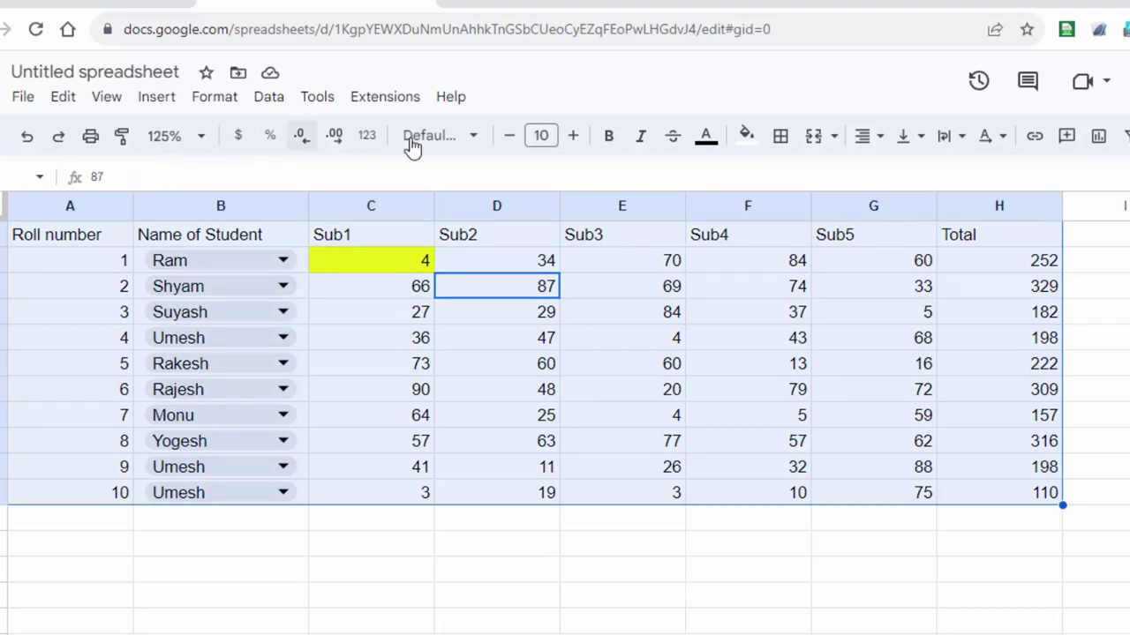
pyautogui.click(782, 138)
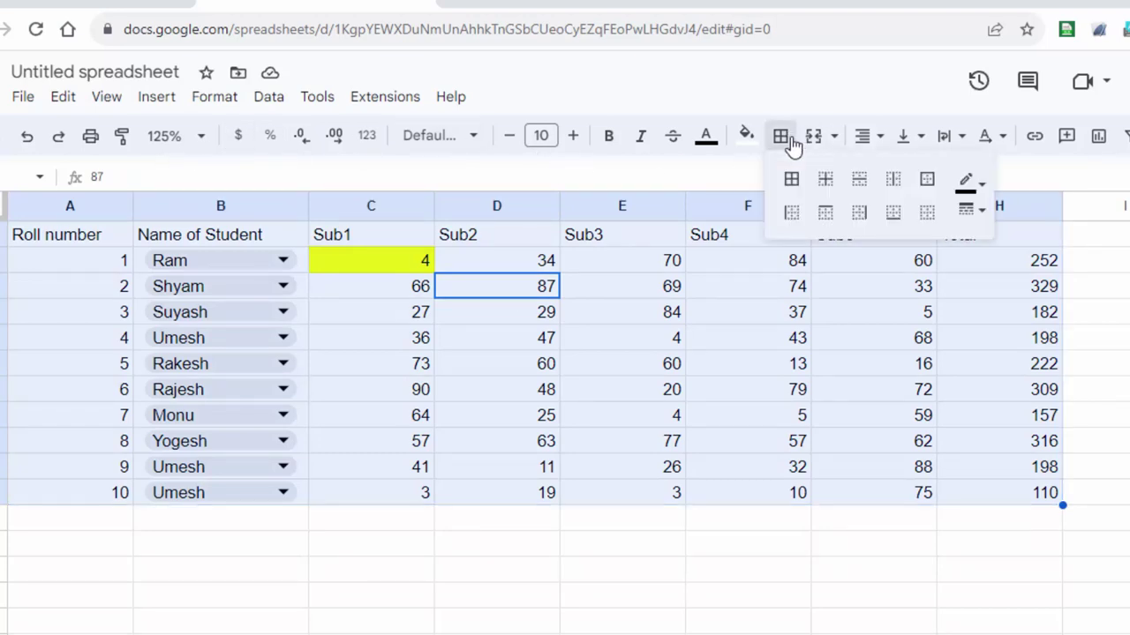
pyautogui.click(792, 182)
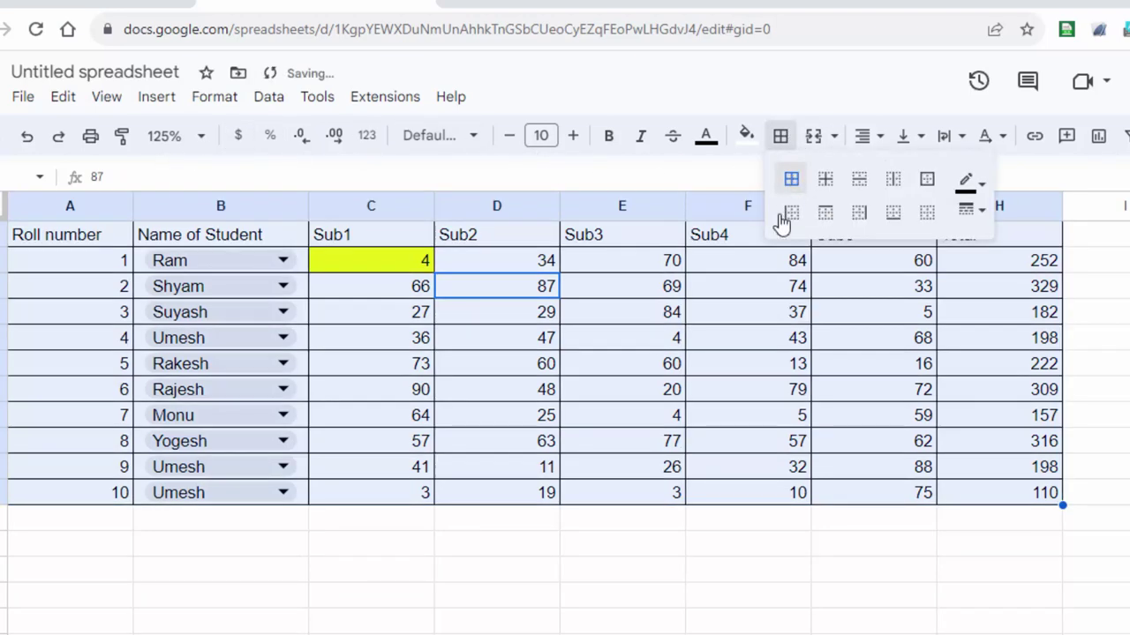
pyautogui.click(970, 187)
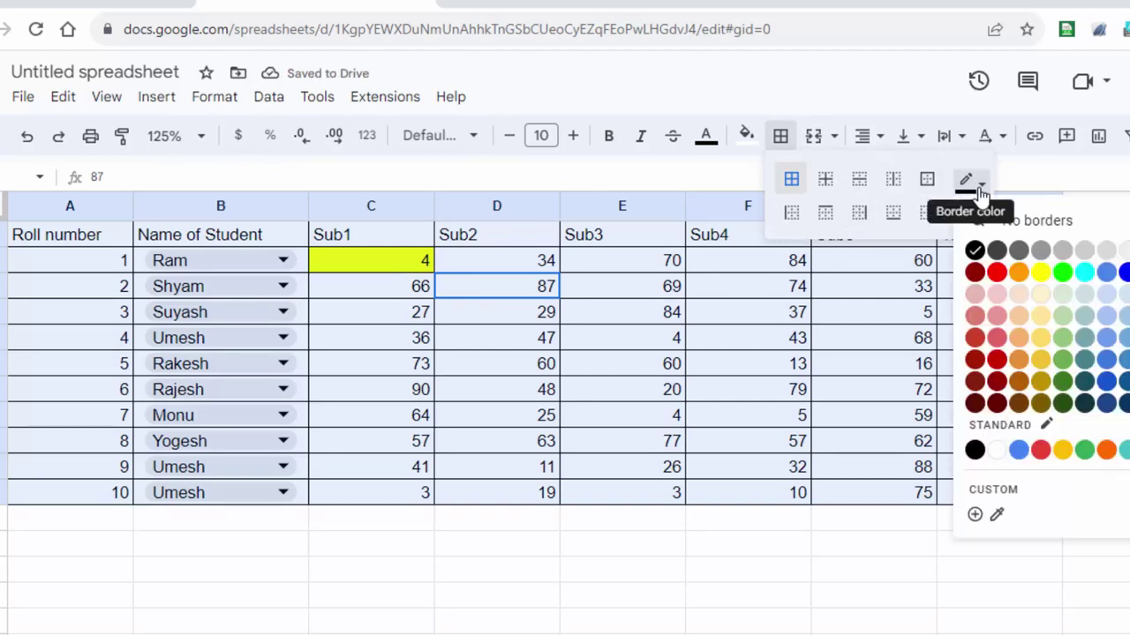
pyautogui.click(992, 274)
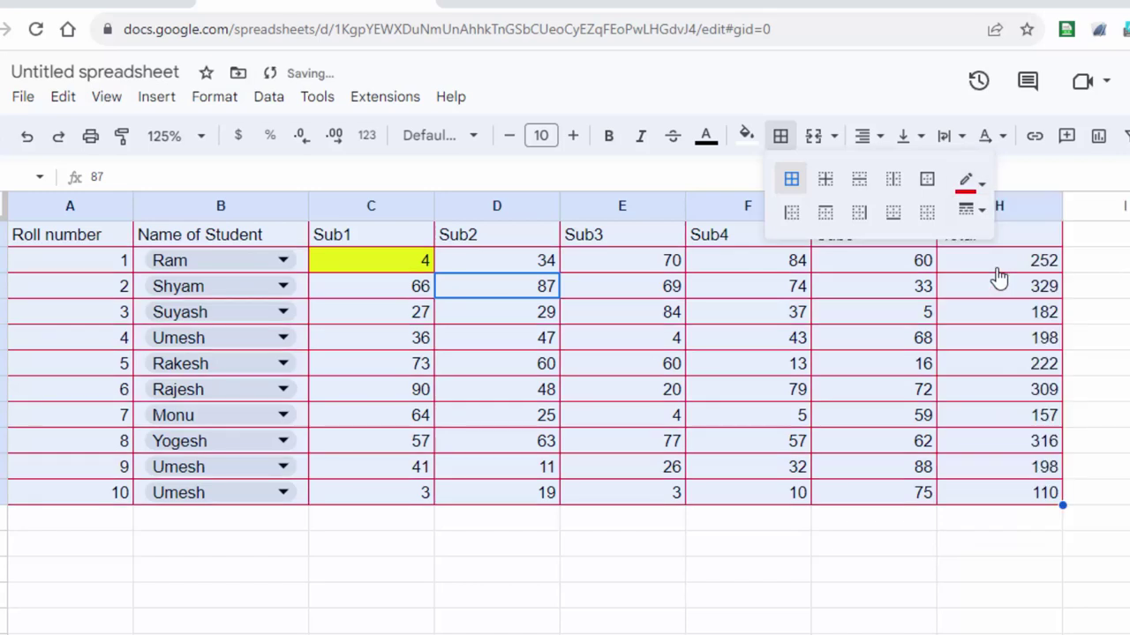
pyautogui.click(971, 210)
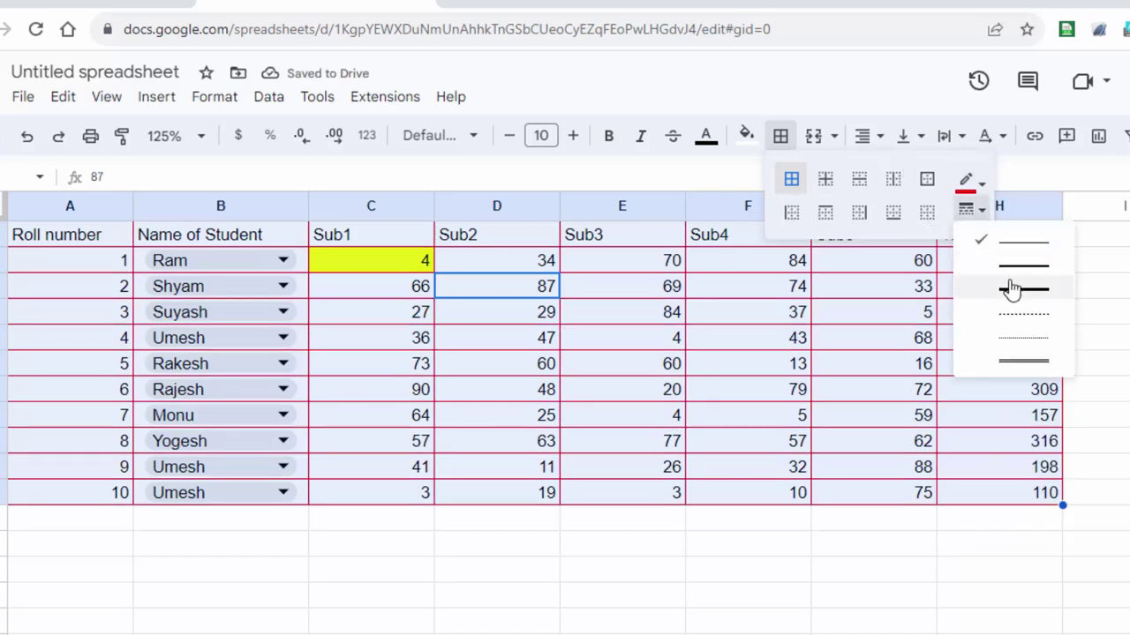
pyautogui.click(1021, 362)
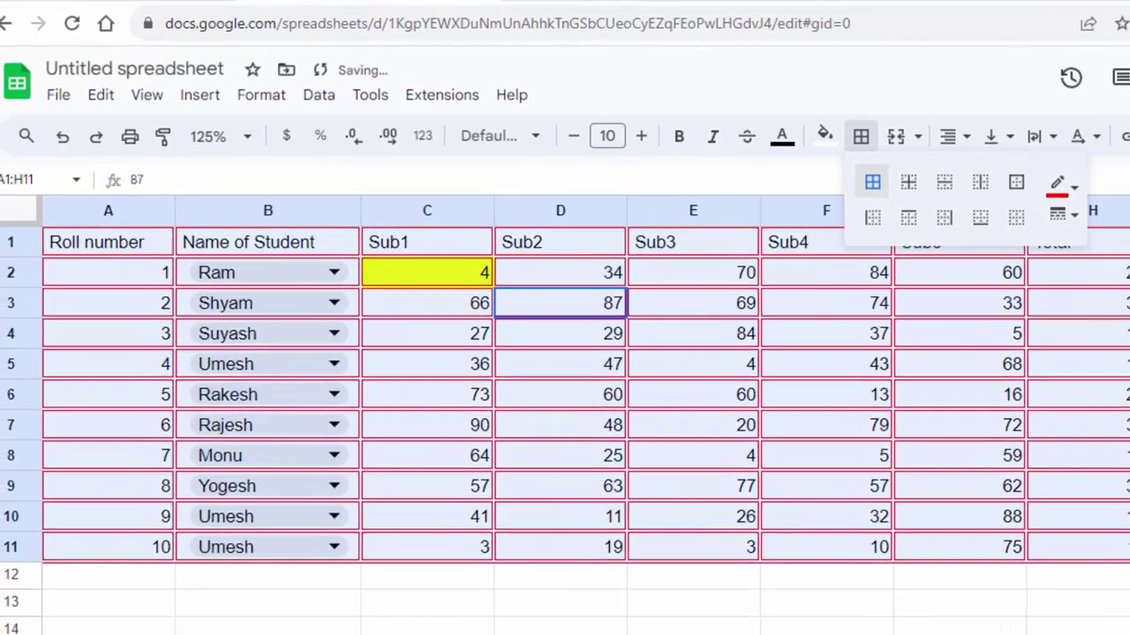
pyautogui.click(1123, 393)
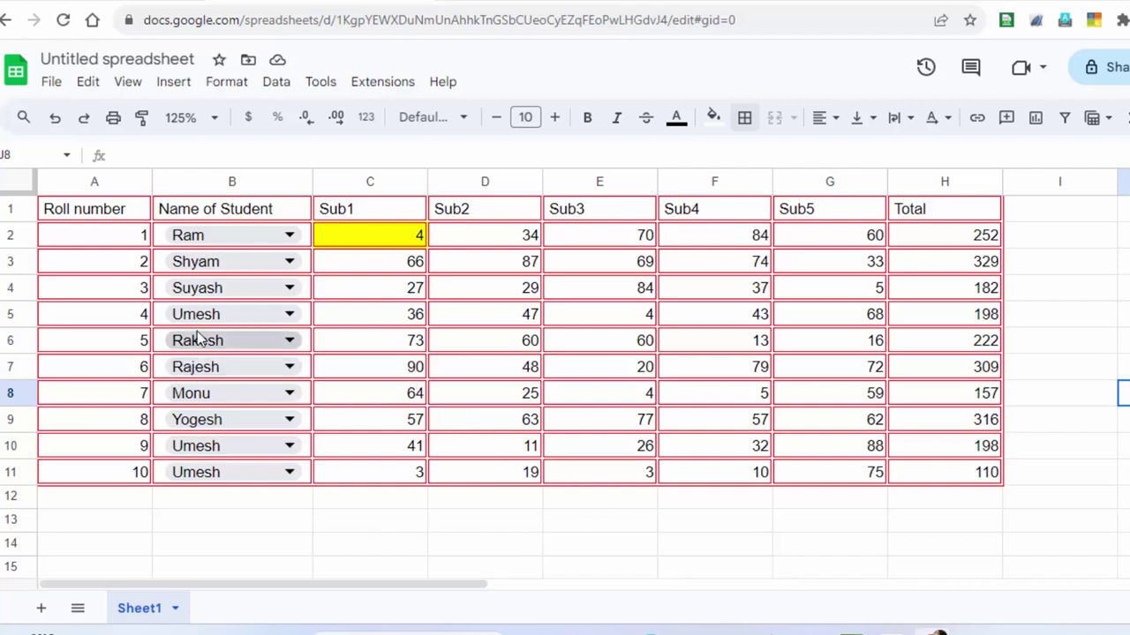
# - Fill header cells A1:H1 with blue and set their heading text to white
pyautogui.moveTo(137, 212); pyautogui.dragTo(713, 192)
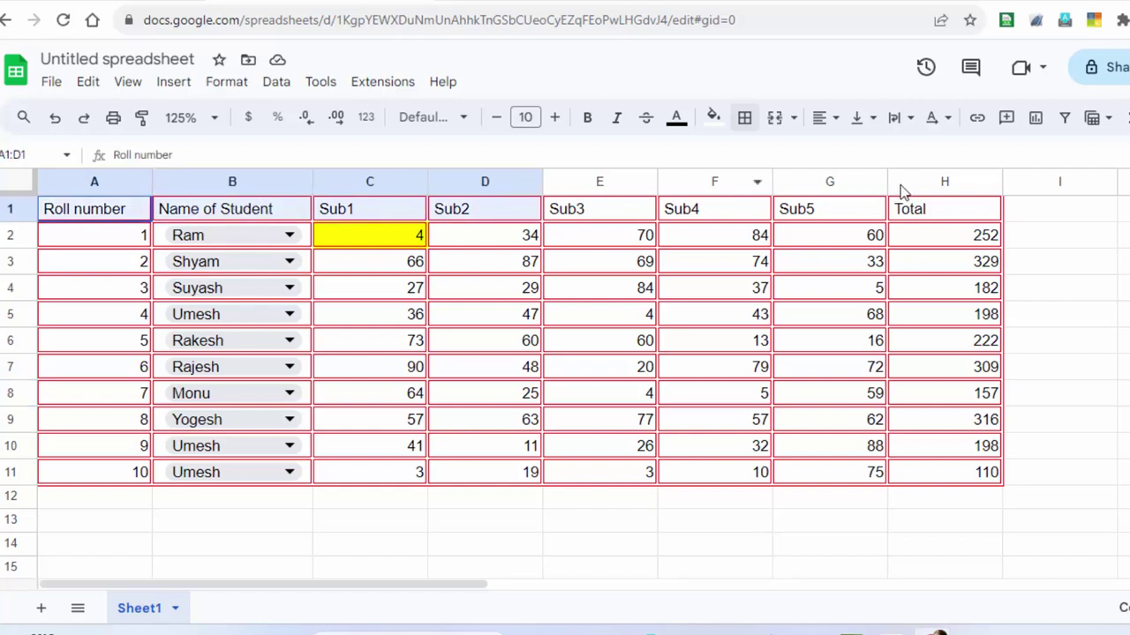
pyautogui.moveTo(965, 190); pyautogui.dragTo(934, 187)
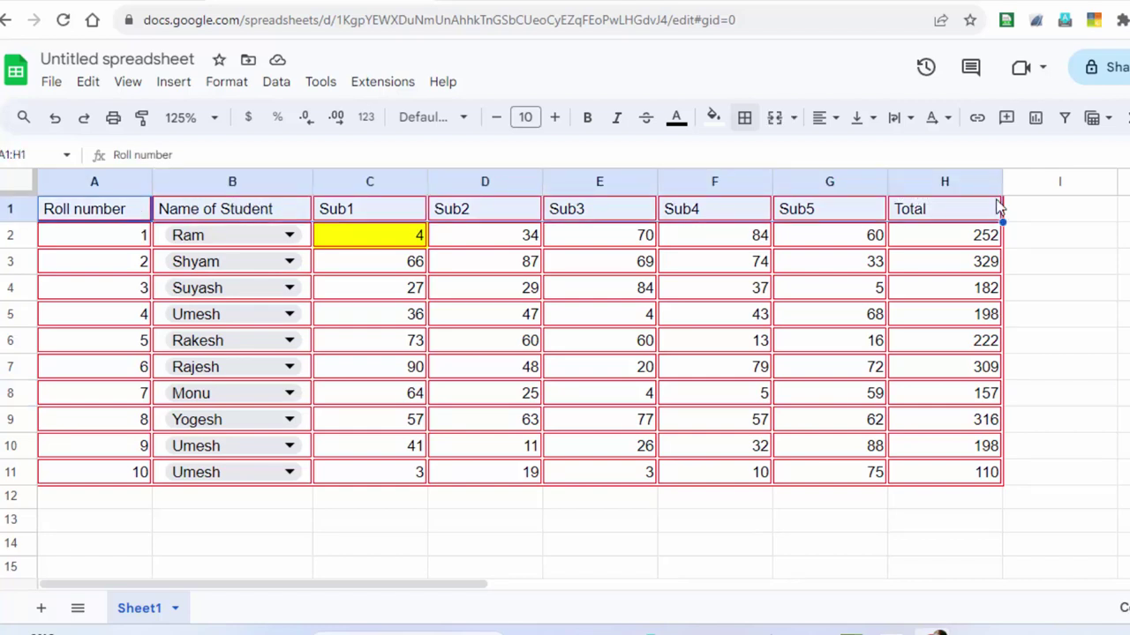
pyautogui.click(713, 117)
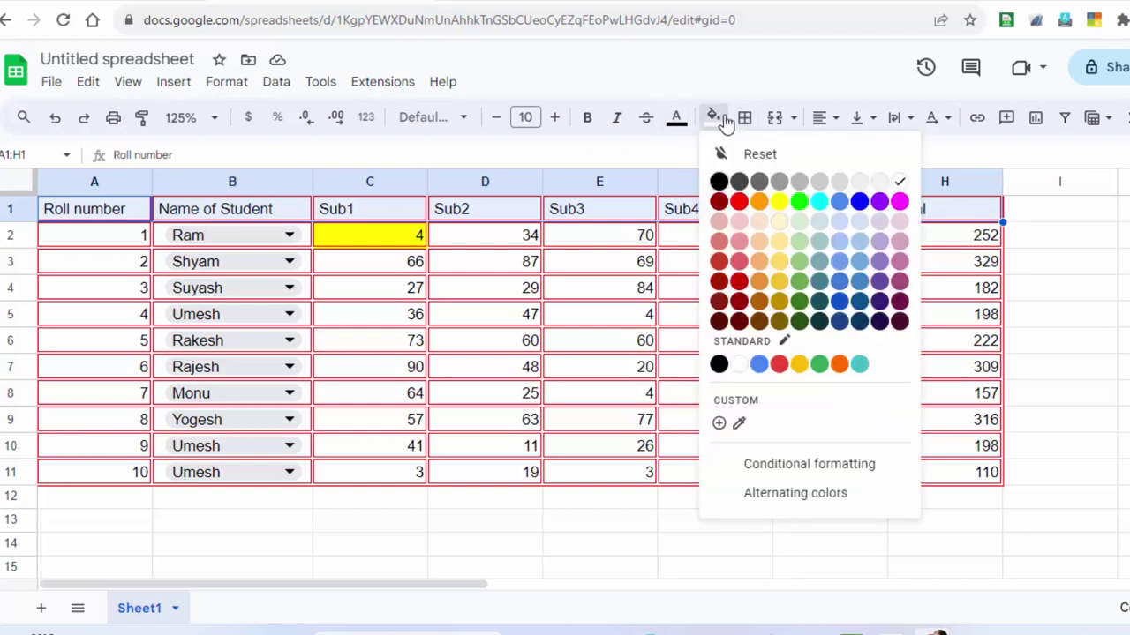
pyautogui.click(859, 202)
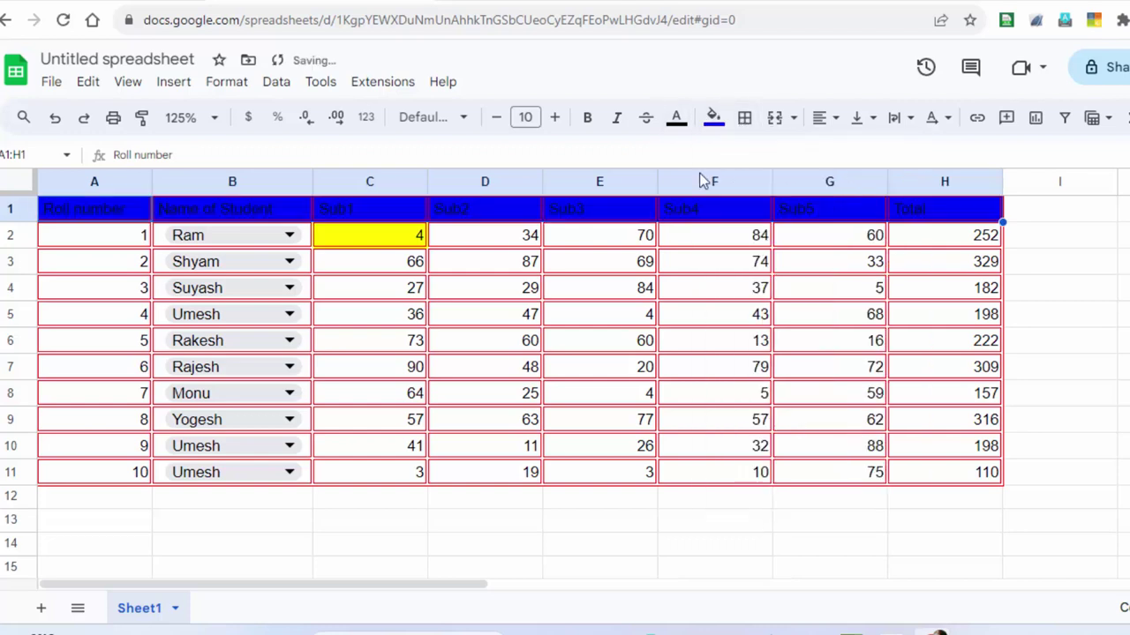
pyautogui.click(675, 119)
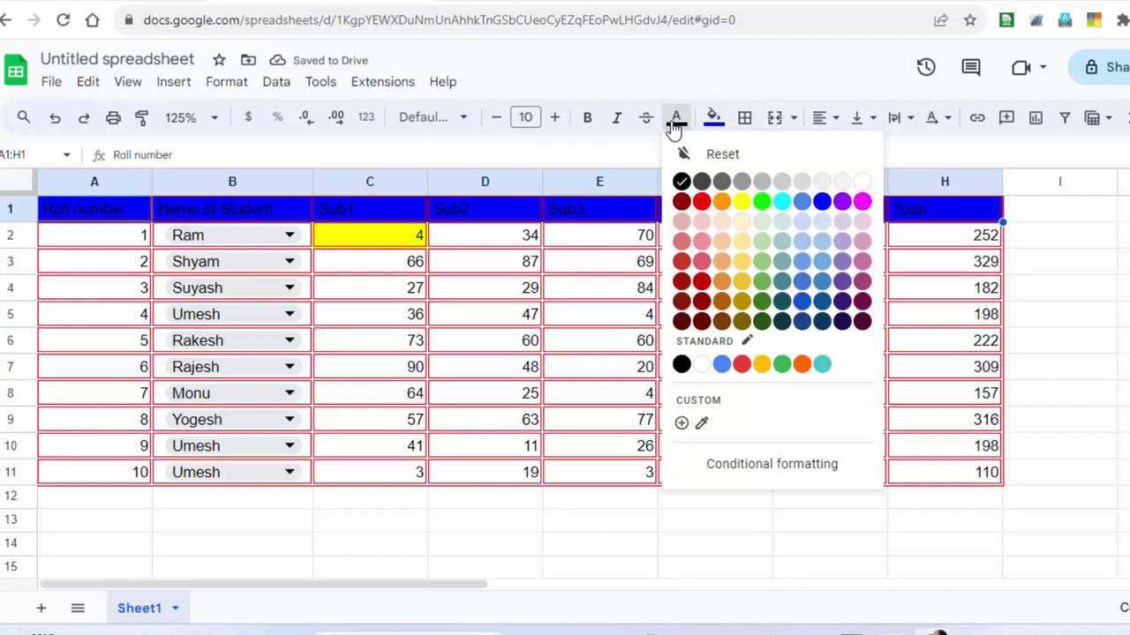
pyautogui.click(861, 182)
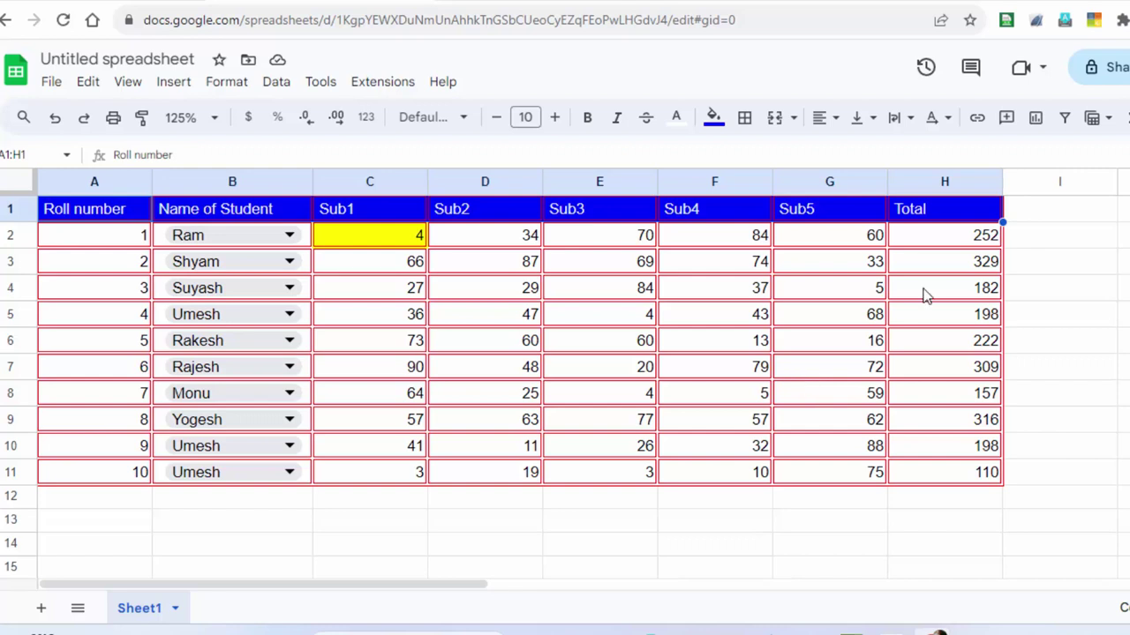
# - Head column I 'Average' and enter =AVERAGE(C2:G2) in I2
pyautogui.click(1057, 216)
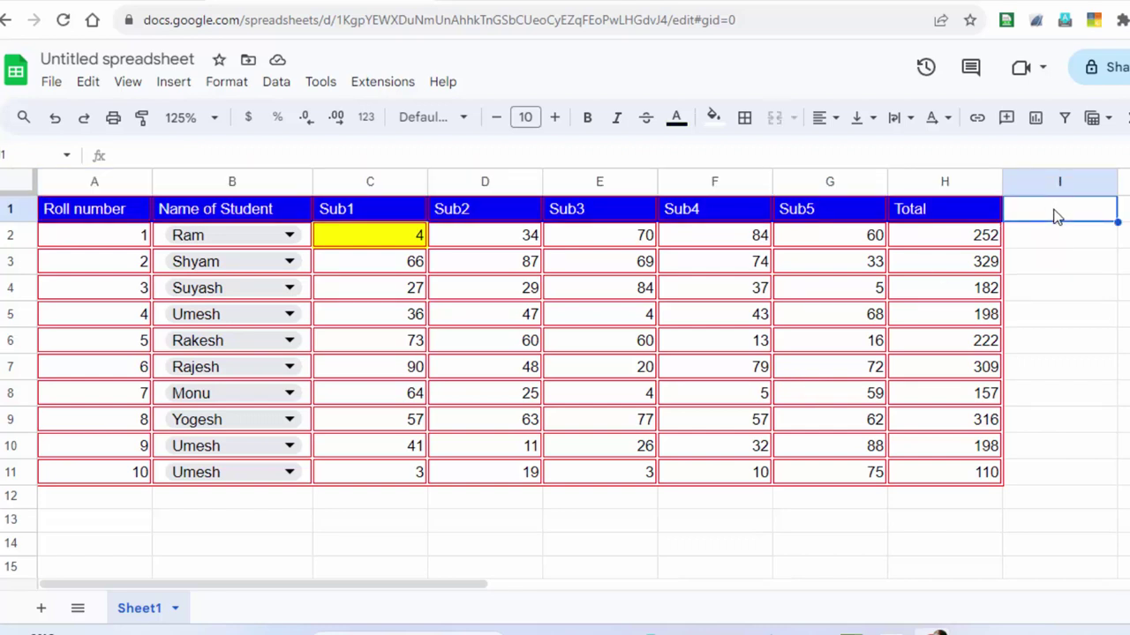
pyautogui.write('Average')
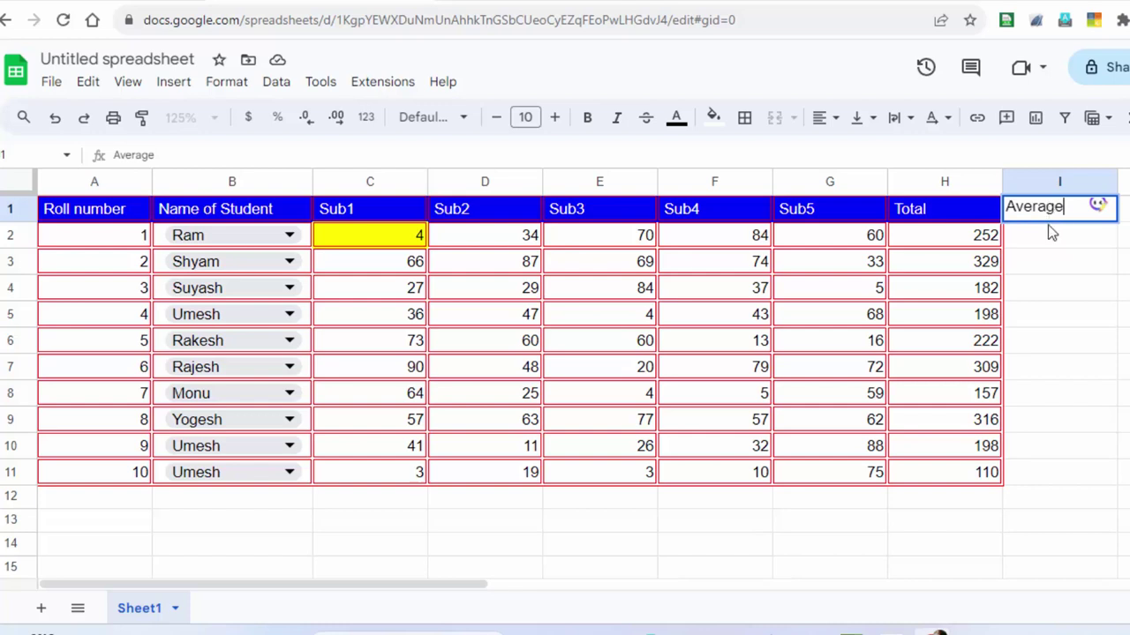
pyautogui.press('Return')
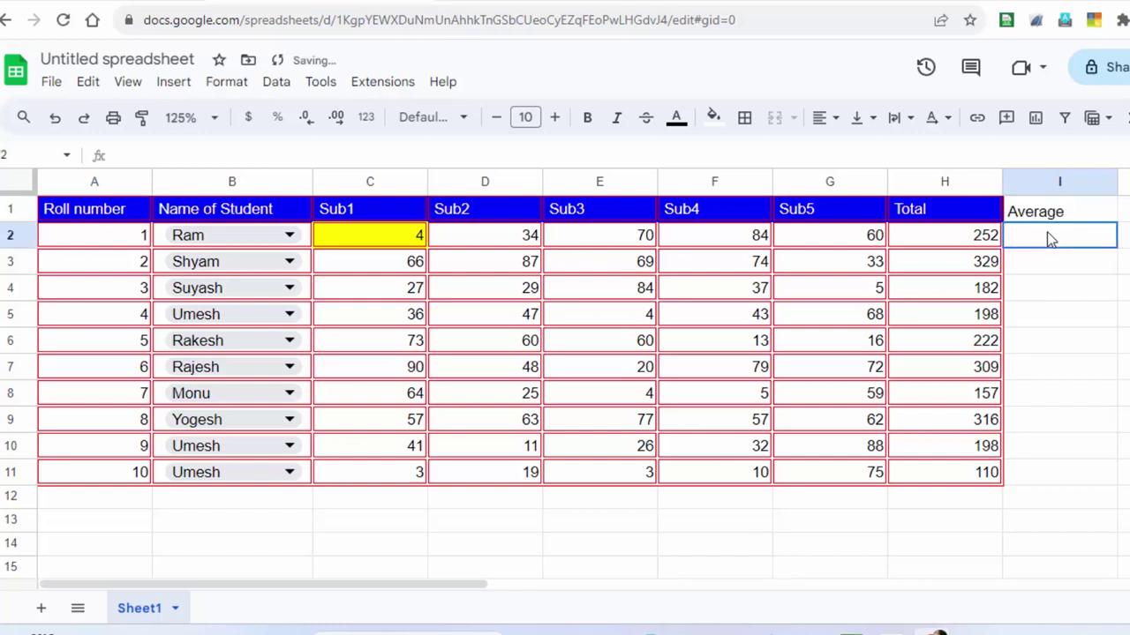
pyautogui.write('=ave')
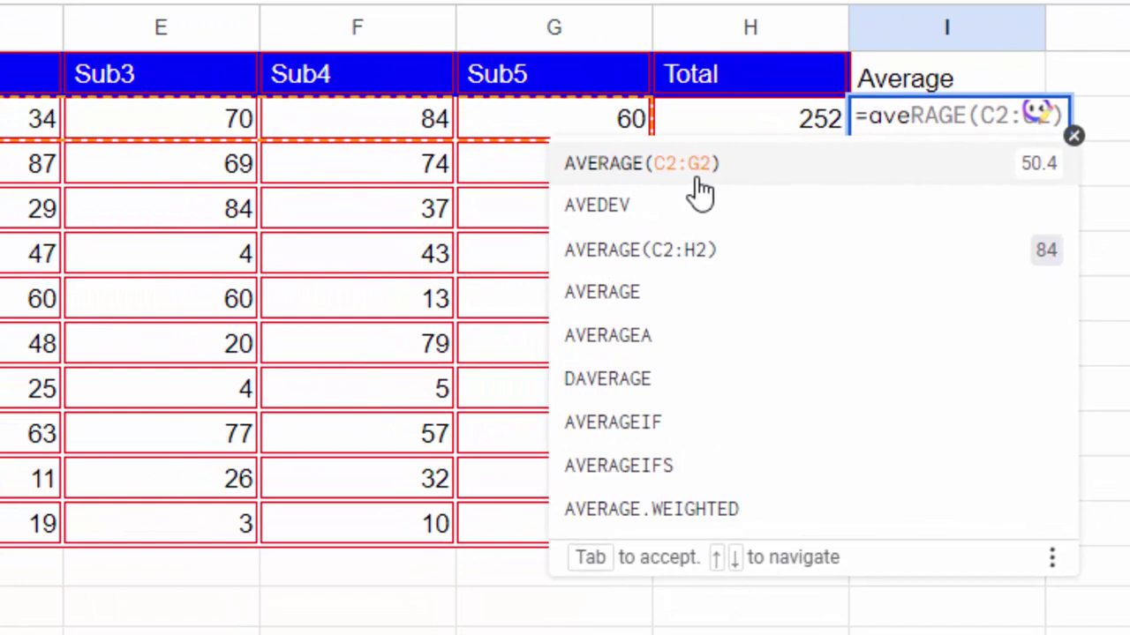
pyautogui.click(697, 180)
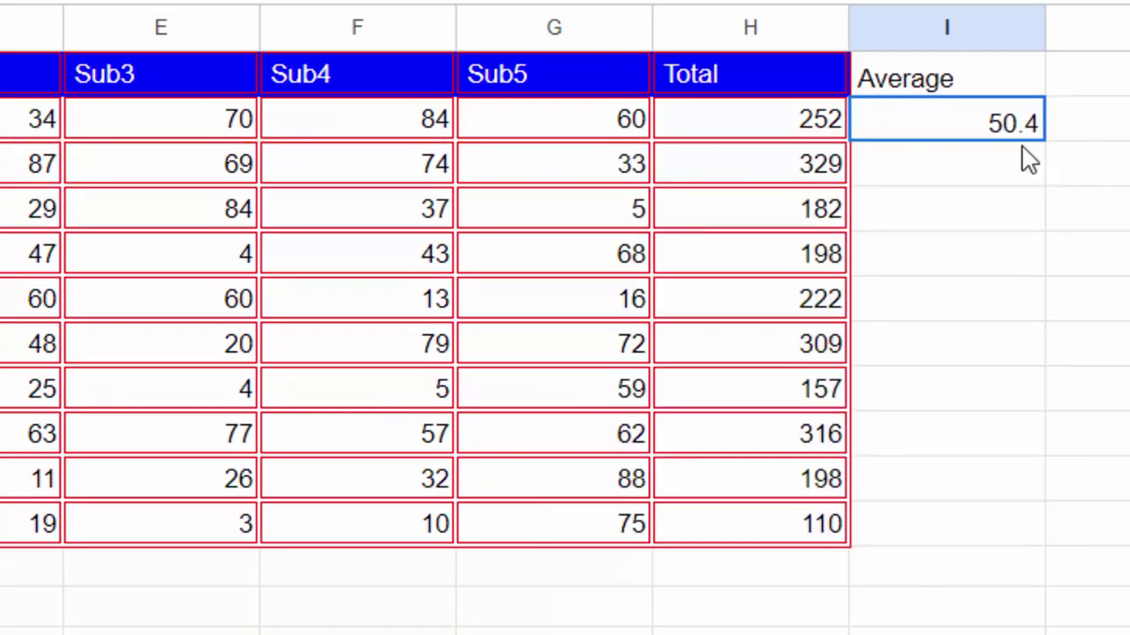
# - Copy the average formula down from I2 through I11
pyautogui.click(1017, 169)
pyautogui.click(975, 126)
pyautogui.click(1042, 174)
pyautogui.click(1018, 135)
pyautogui.doubleClick(1044, 142)
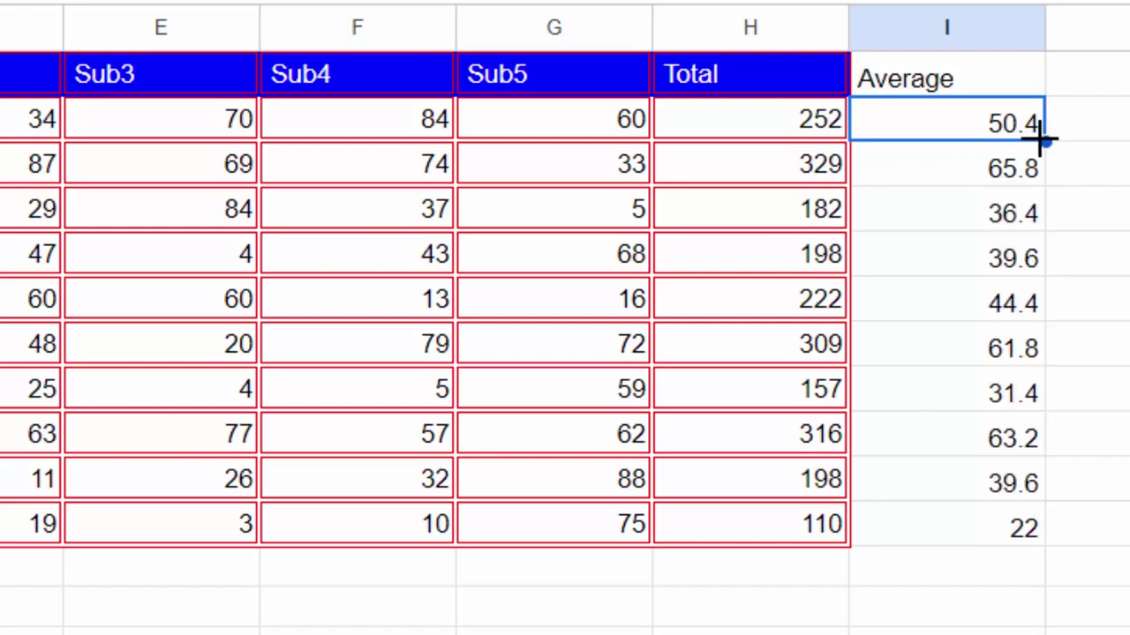
pyautogui.click(756, 95)
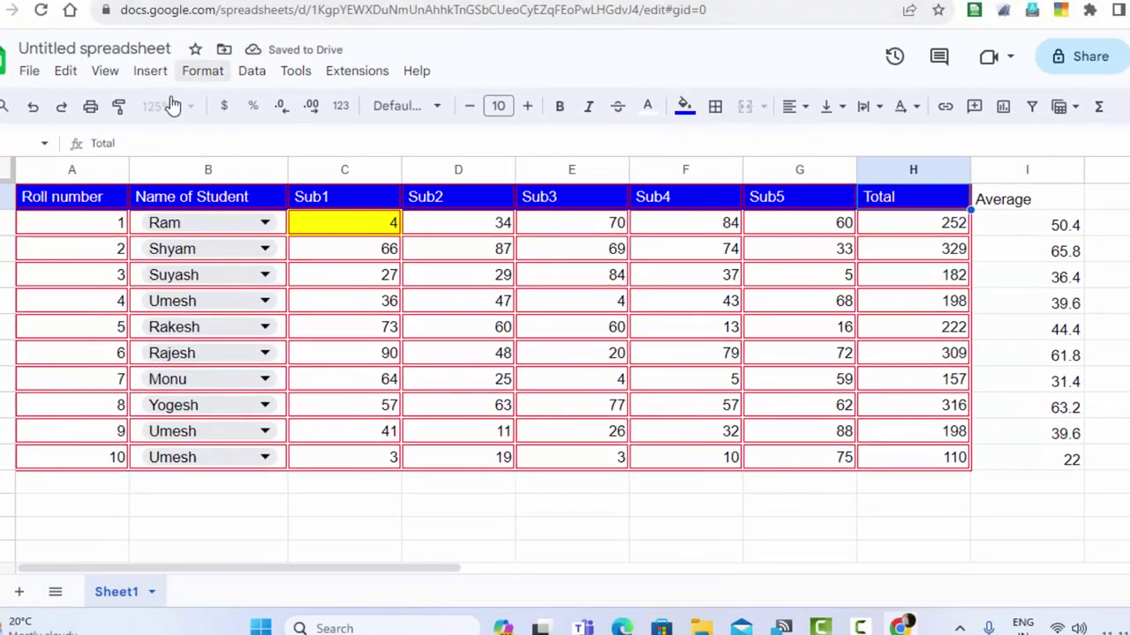
# - Paint the Total header style onto I1 and red cell borders onto the Average values
pyautogui.click(118, 107)
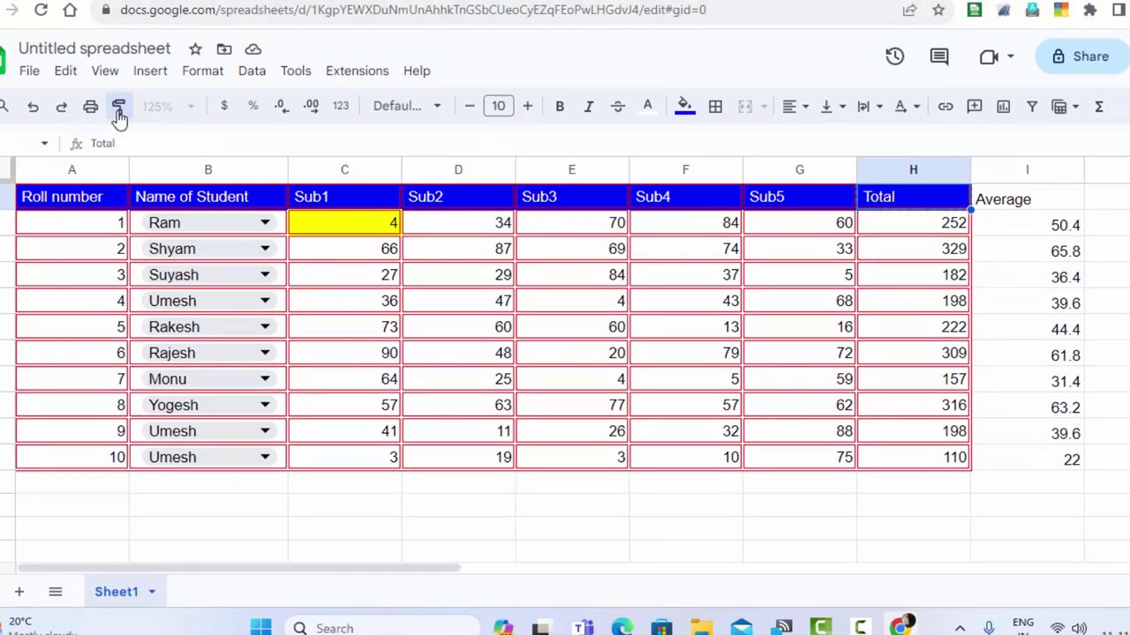
pyautogui.click(1026, 204)
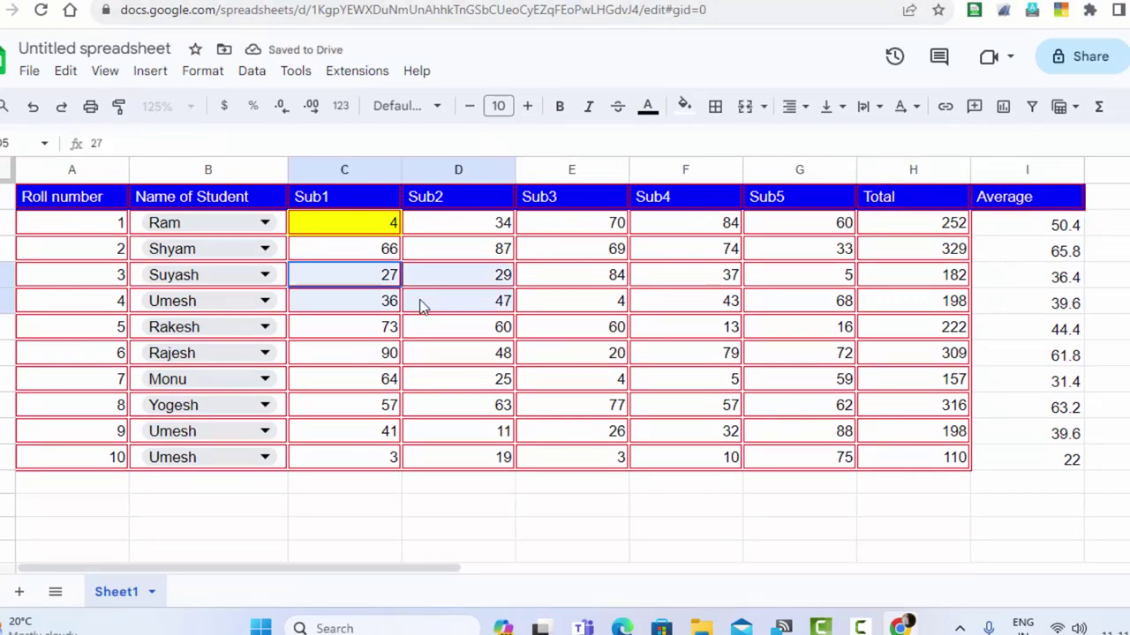
pyautogui.moveTo(323, 278); pyautogui.dragTo(603, 331)
pyautogui.click(118, 107)
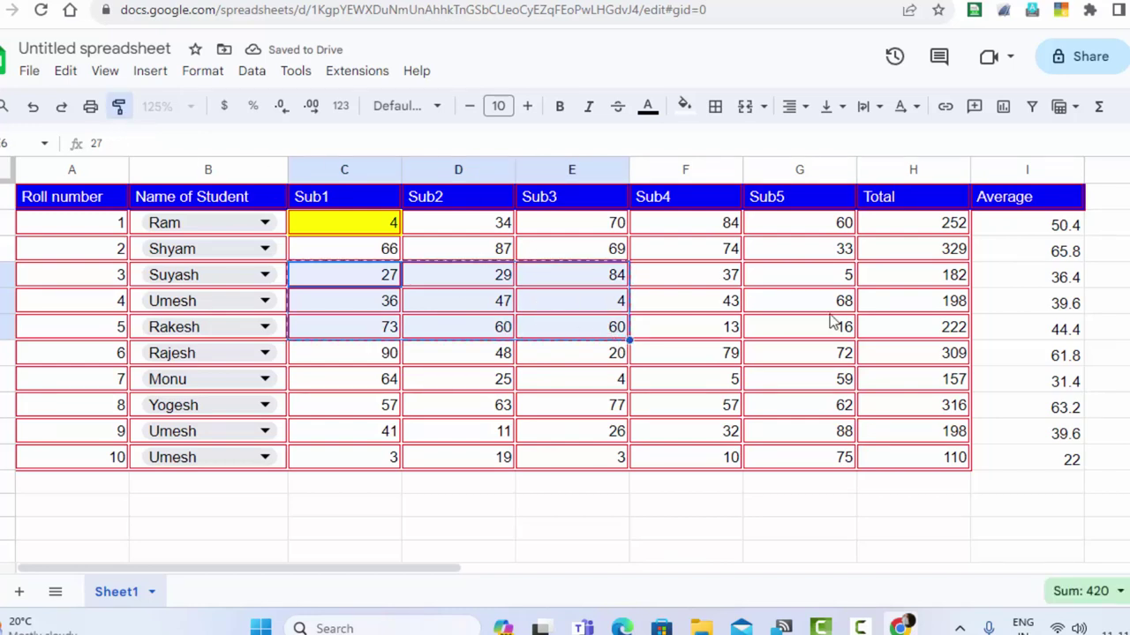
pyautogui.moveTo(1013, 232); pyautogui.dragTo(1038, 459)
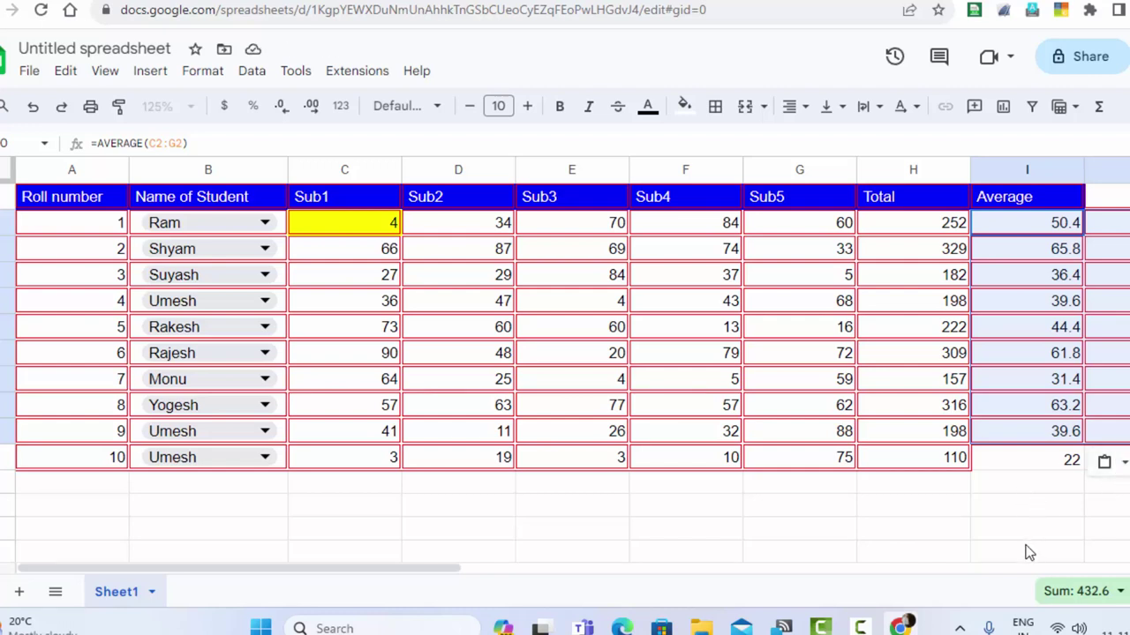
pyautogui.hotkey('ctrl', 'z')
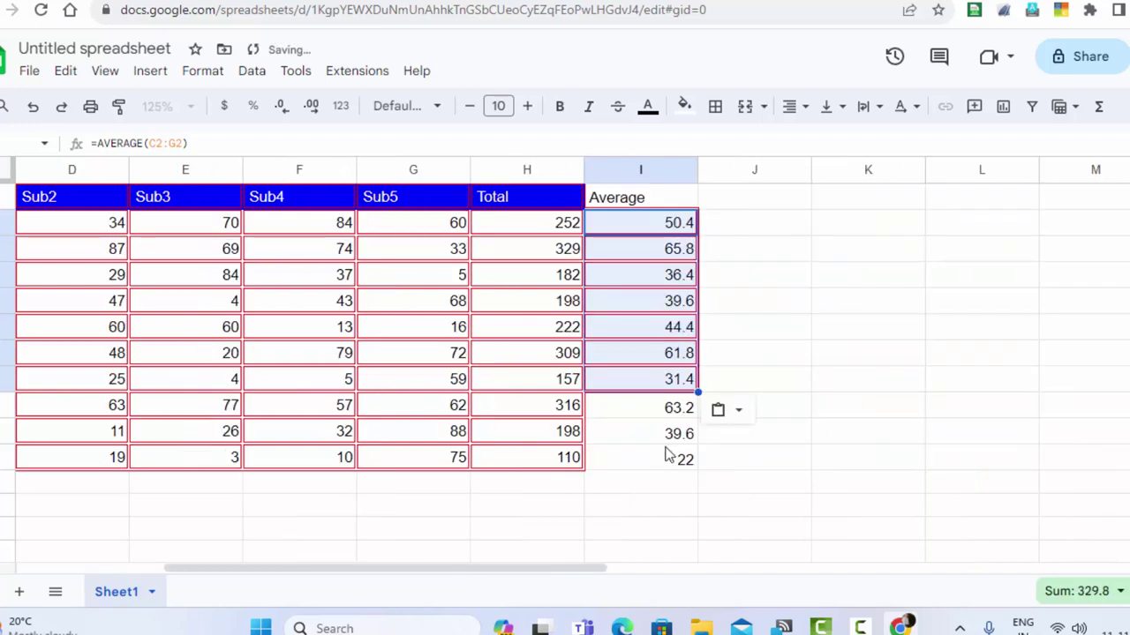
pyautogui.moveTo(409, 278)
pyautogui.mouseDown()
pyautogui.moveTo(405, 351)
pyautogui.moveTo(415, 291)
pyautogui.moveTo(422, 325)
pyautogui.mouseUp()
pyautogui.click(118, 106)
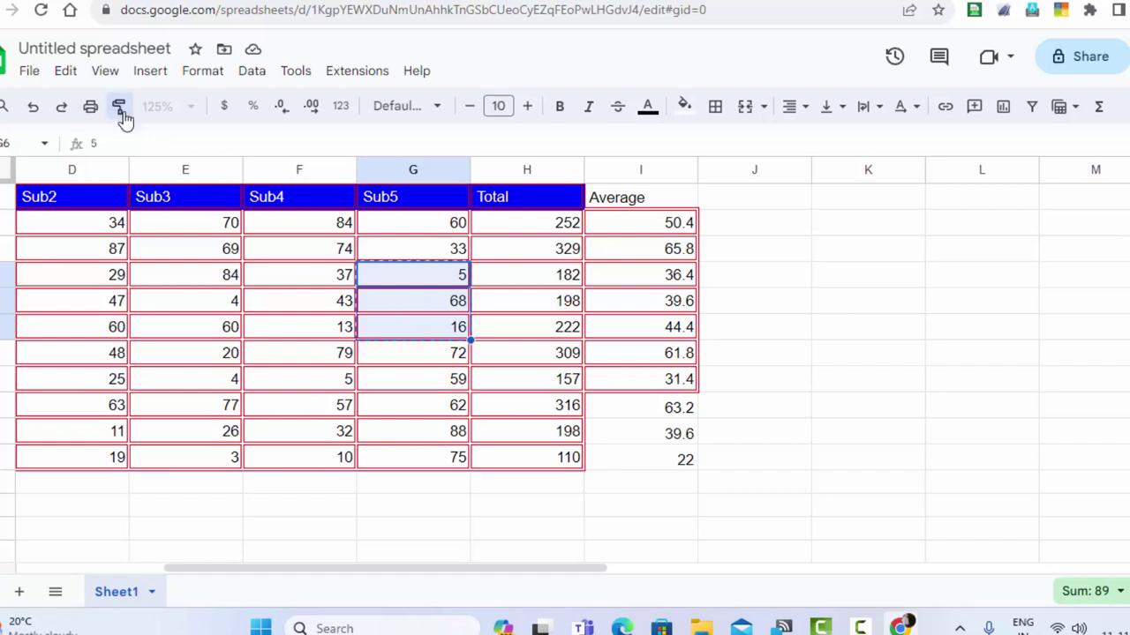
pyautogui.moveTo(668, 408); pyautogui.dragTo(665, 468)
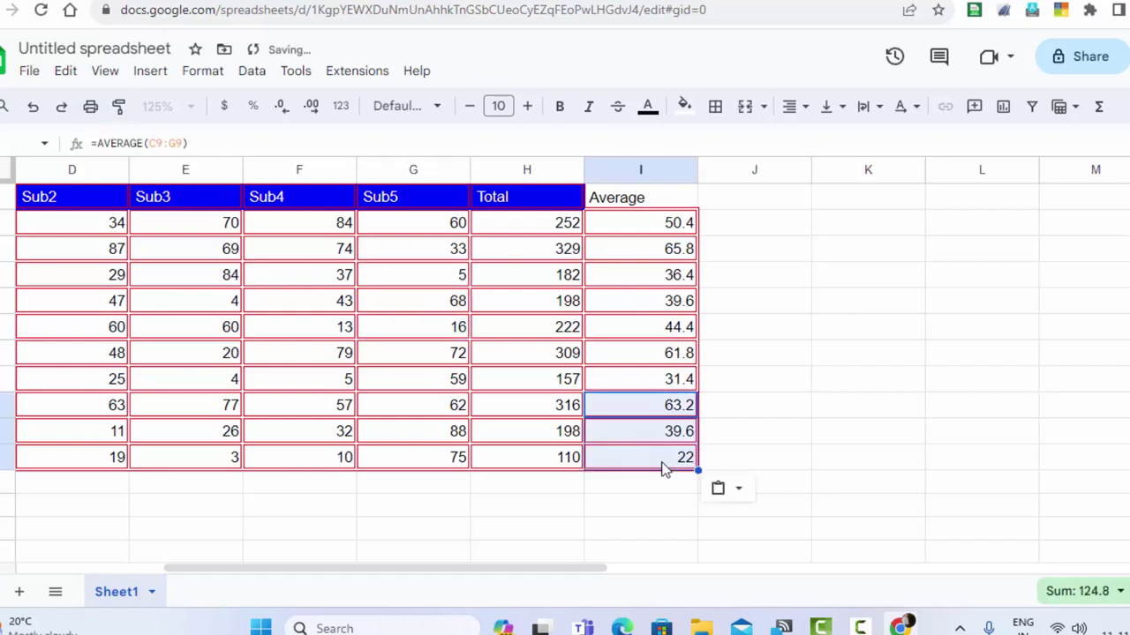
# - Reapply the Total header's blue fill and white text to the Average heading
pyautogui.click(523, 204)
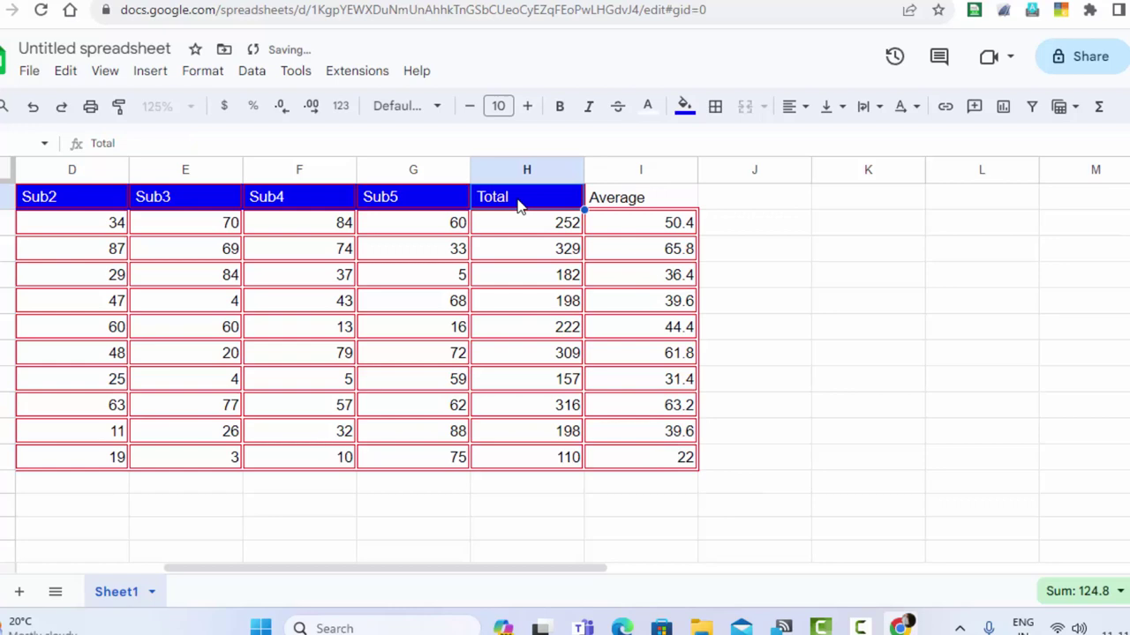
pyautogui.click(119, 107)
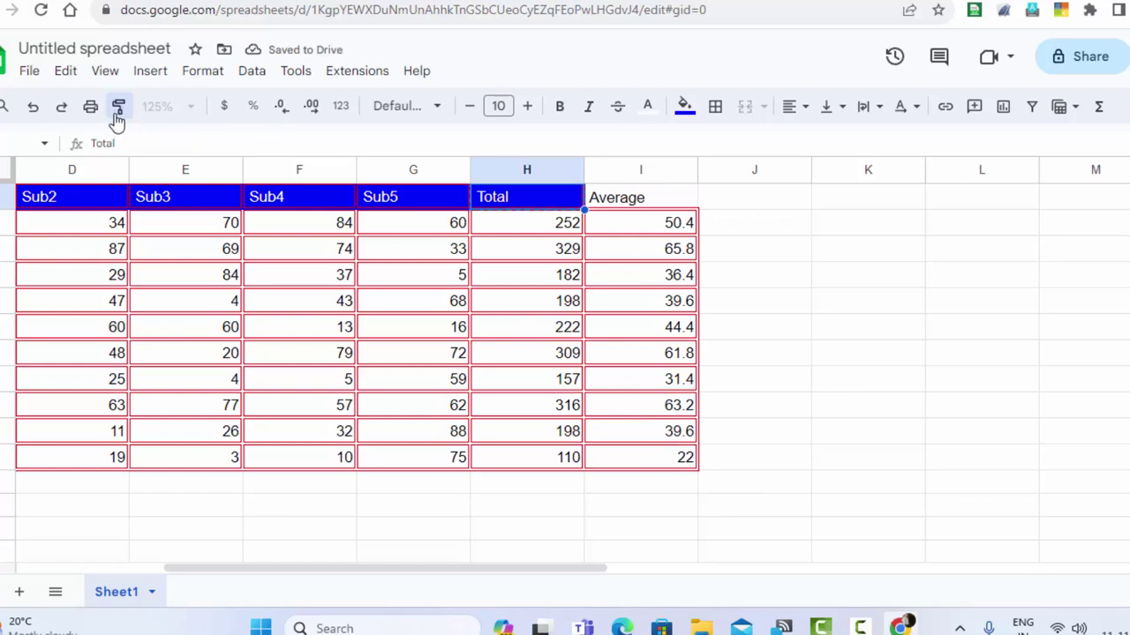
pyautogui.click(645, 200)
pyautogui.click(831, 334)
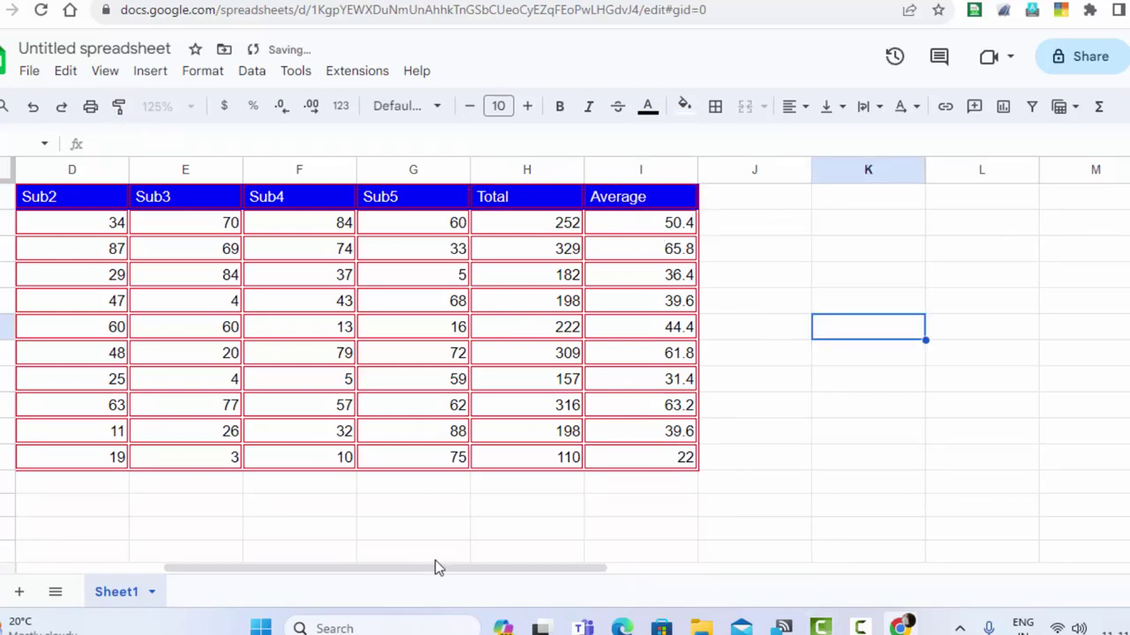
pyautogui.moveTo(442, 568); pyautogui.dragTo(240, 572)
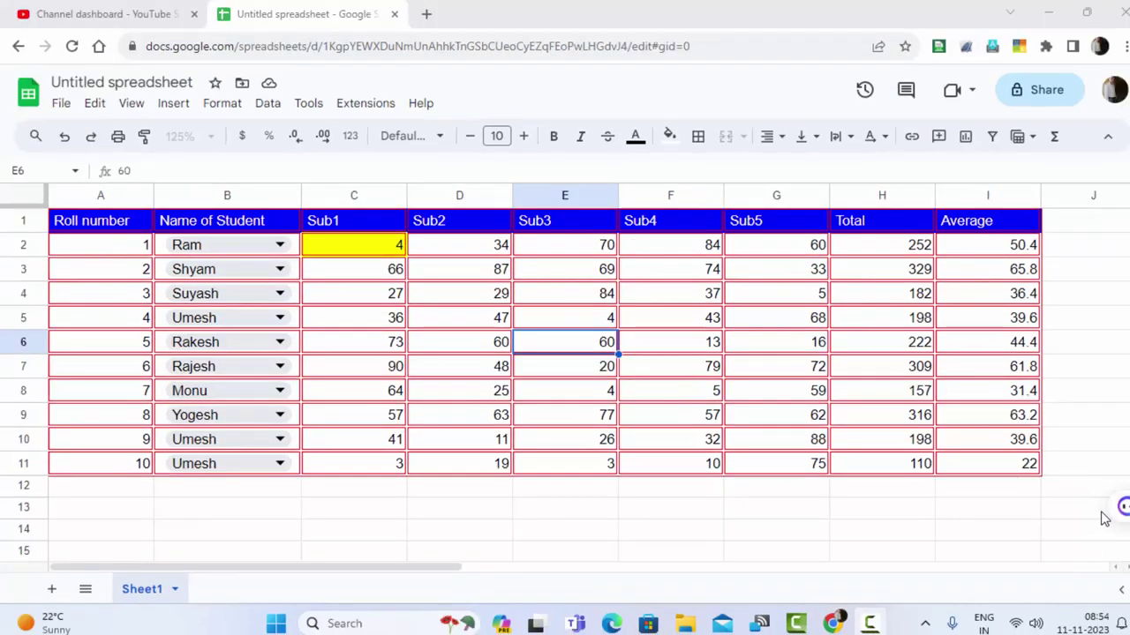
# - Replace the red double borders on A1:I11 with blue single-line borders on every cell
pyautogui.moveTo(1015, 466)
pyautogui.mouseDown()
pyautogui.moveTo(397, 295)
pyautogui.moveTo(99, 231)
pyautogui.mouseUp()
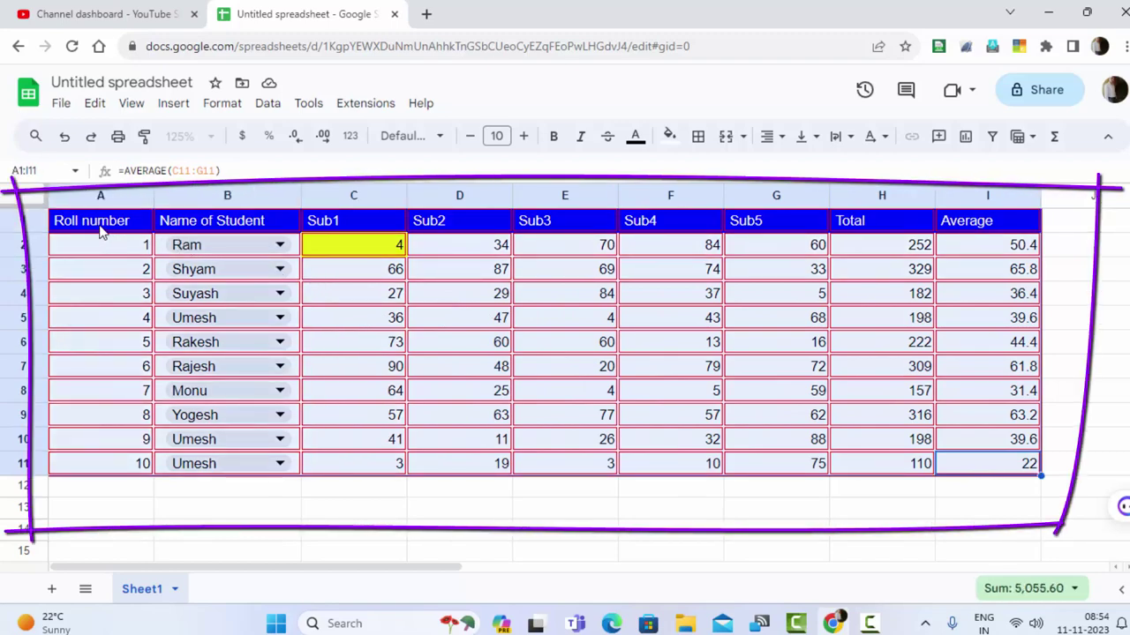
pyautogui.click(695, 142)
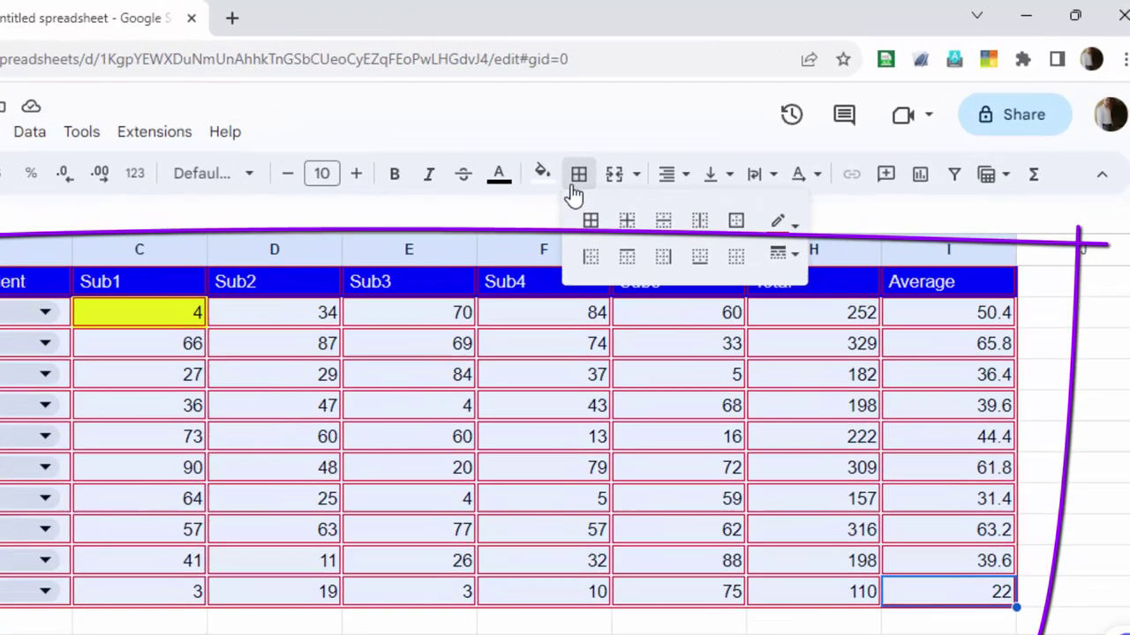
pyautogui.click(793, 224)
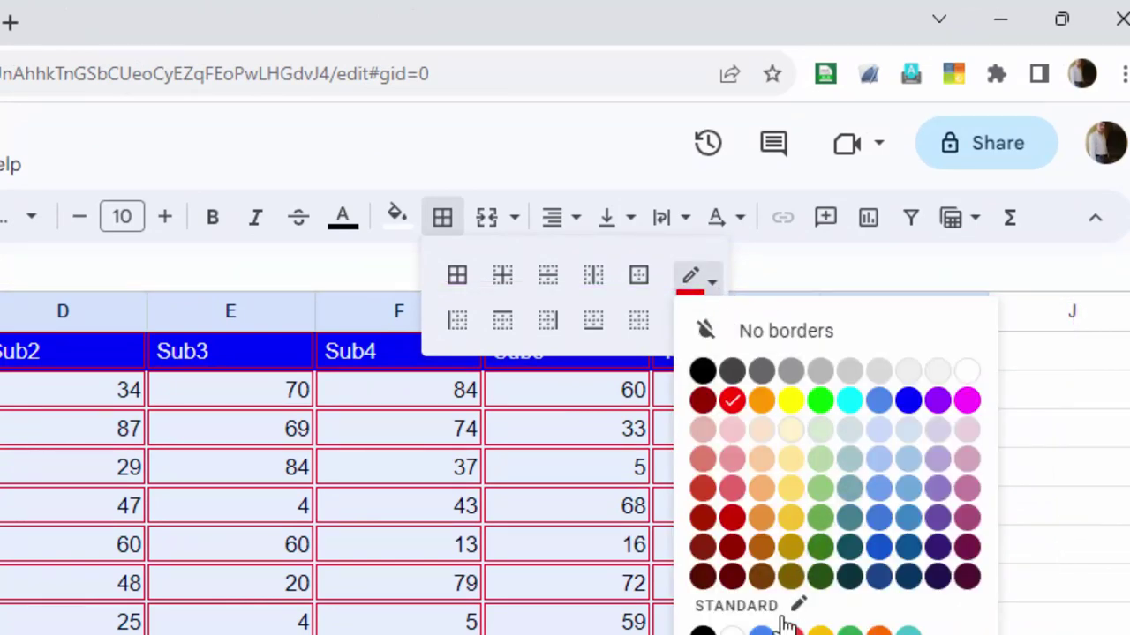
pyautogui.click(761, 632)
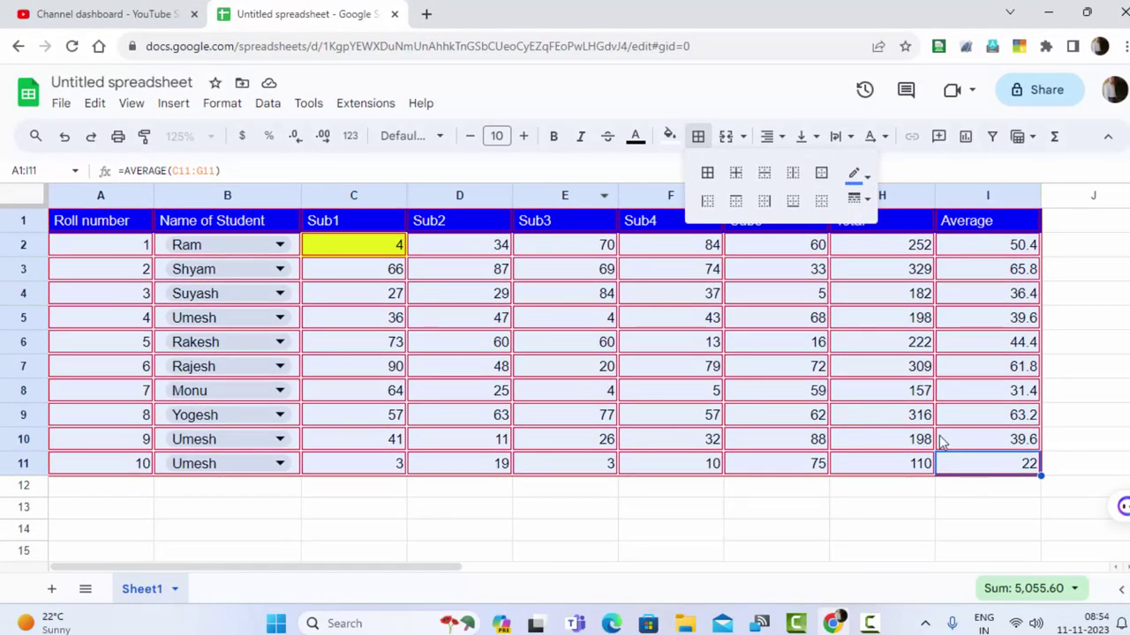
pyautogui.click(1015, 470)
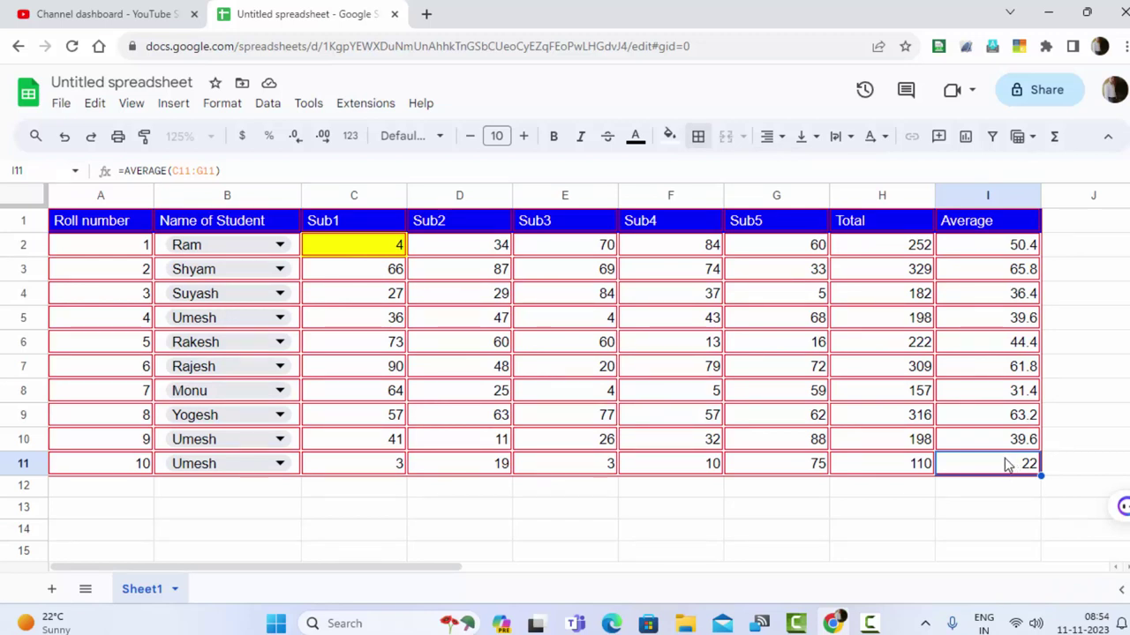
pyautogui.moveTo(1000, 460)
pyautogui.mouseDown()
pyautogui.moveTo(235, 262)
pyautogui.moveTo(120, 245)
pyautogui.moveTo(106, 225)
pyautogui.mouseUp()
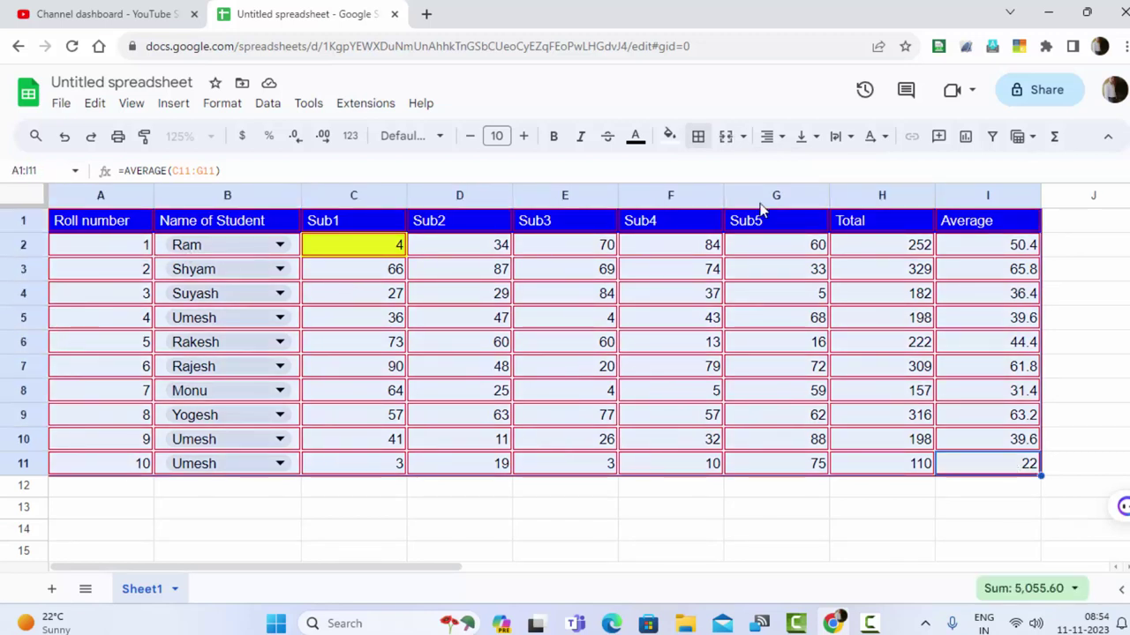
pyautogui.click(698, 139)
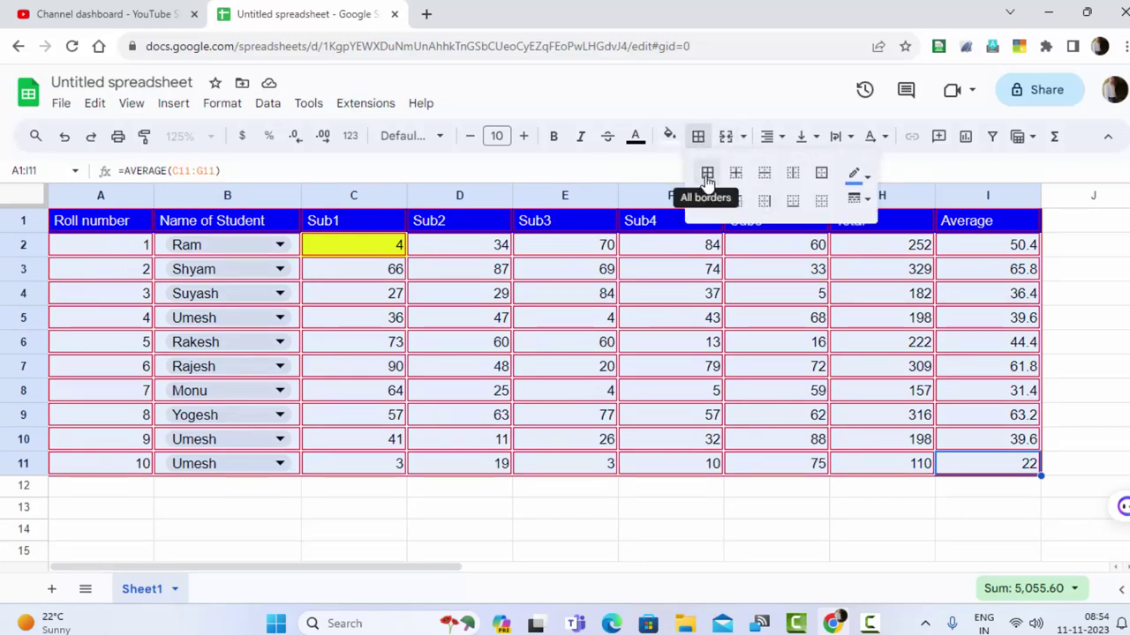
pyautogui.click(707, 181)
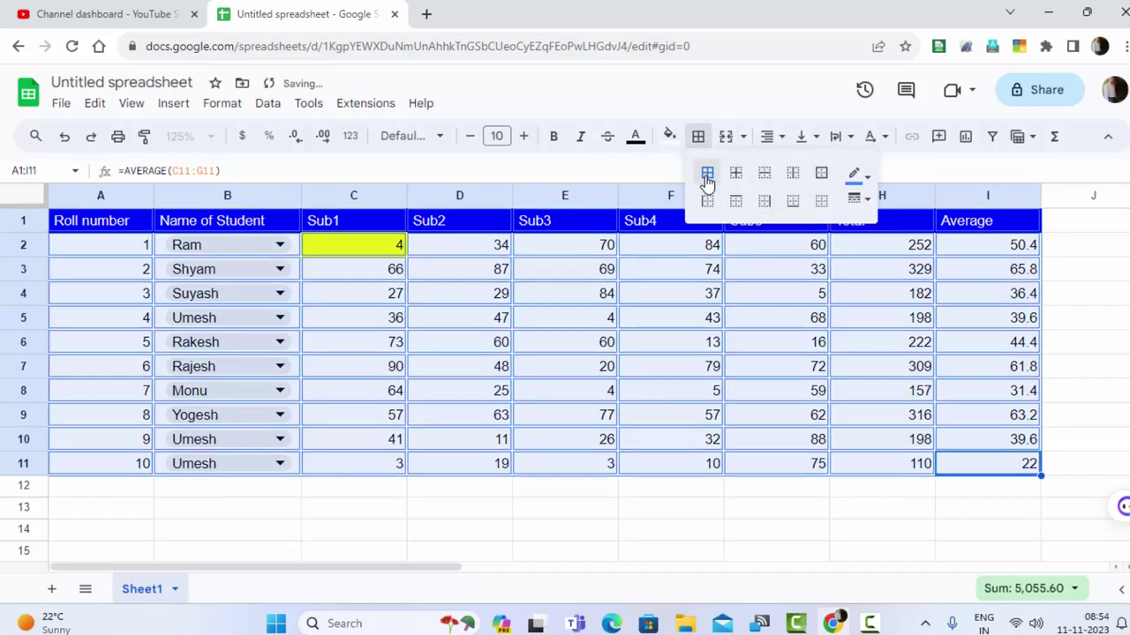
pyautogui.click(705, 535)
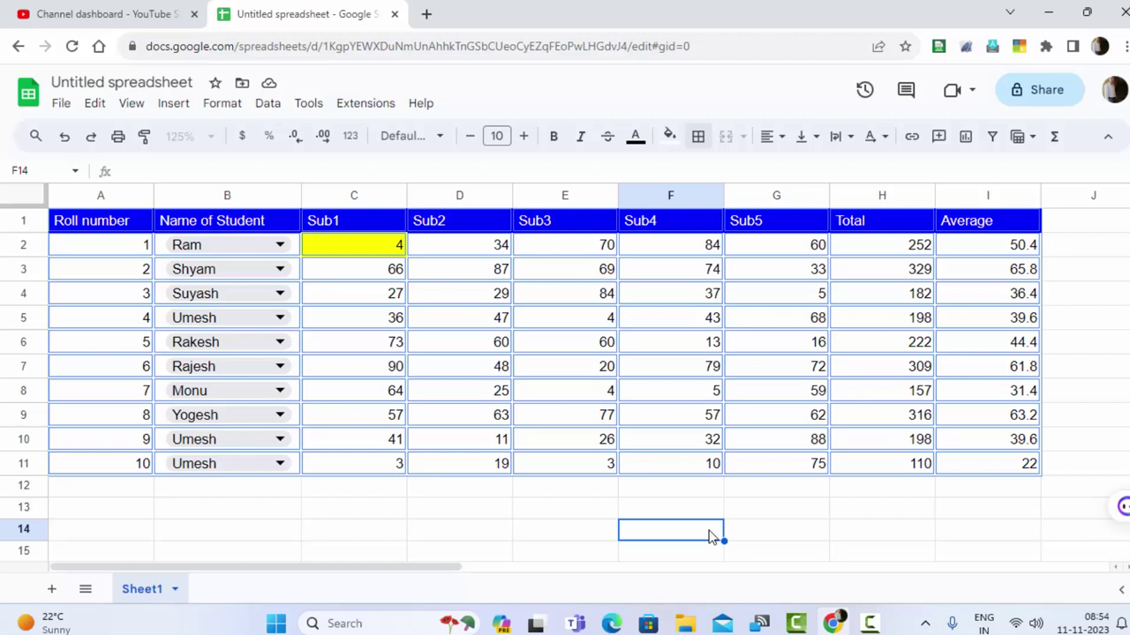
pyautogui.click(1035, 137)
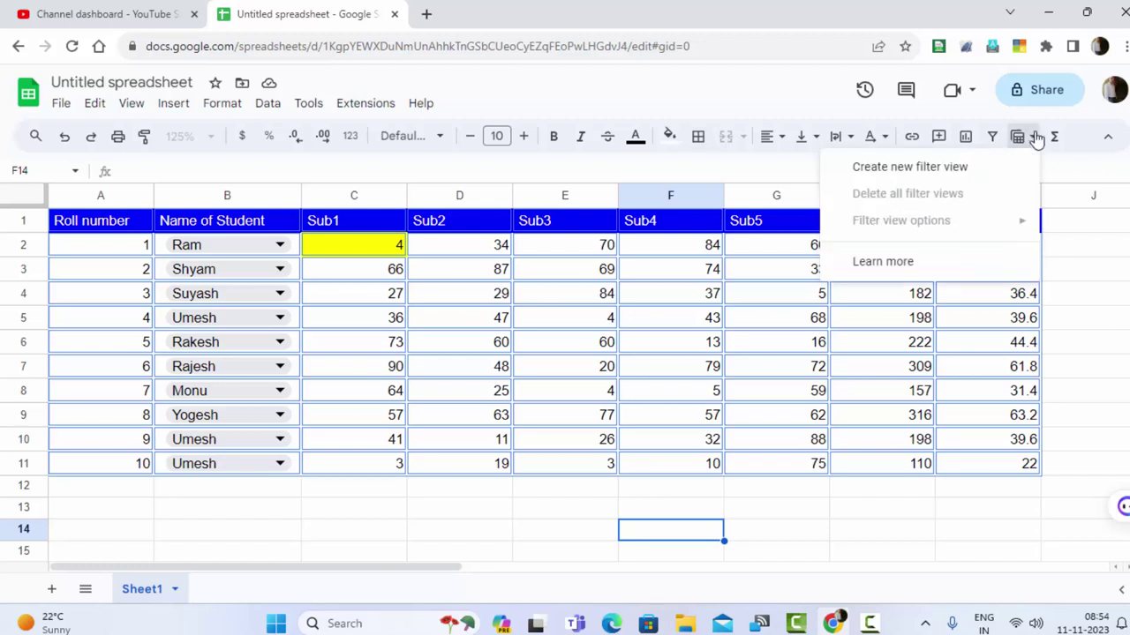
pyautogui.click(1075, 228)
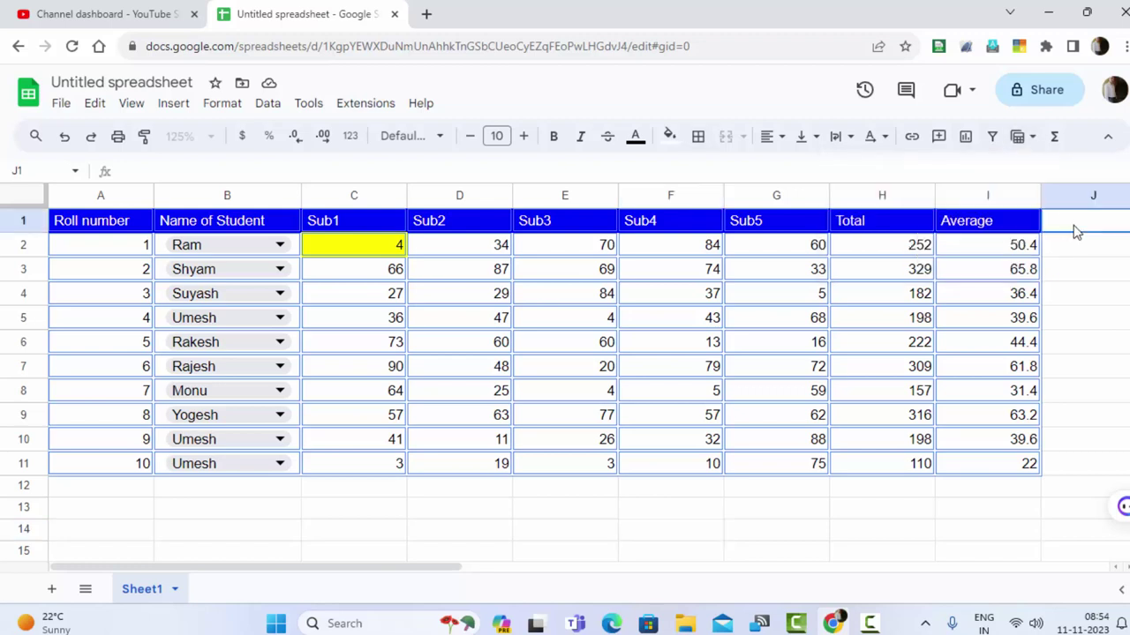